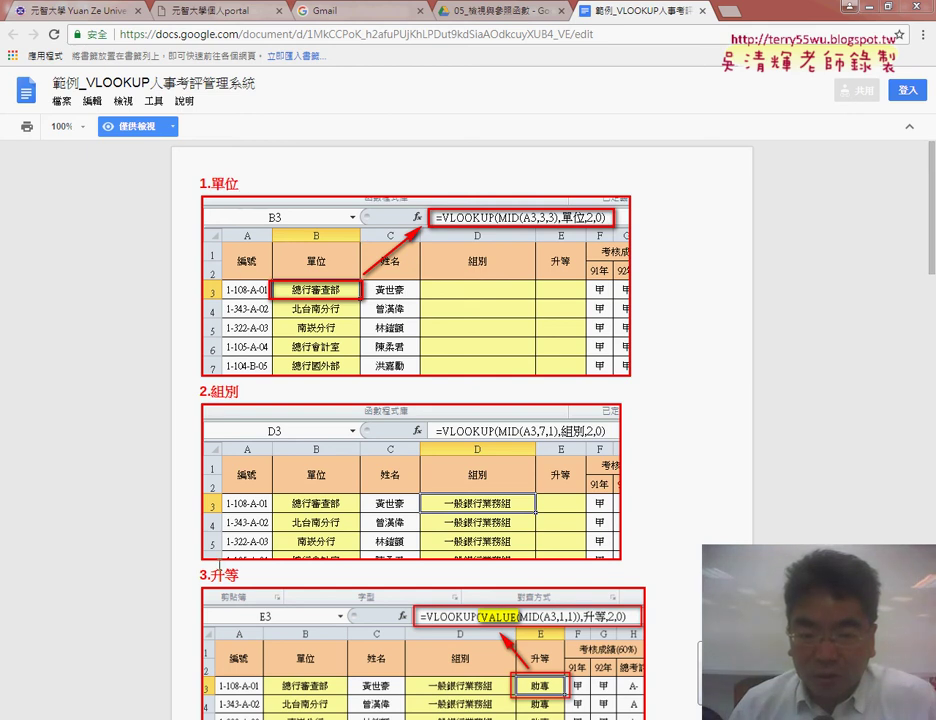
Step: Clear the computed columns on 助專 and browse the 領組, 辦事員 and 助理員 sheets
key("alt+Tab")
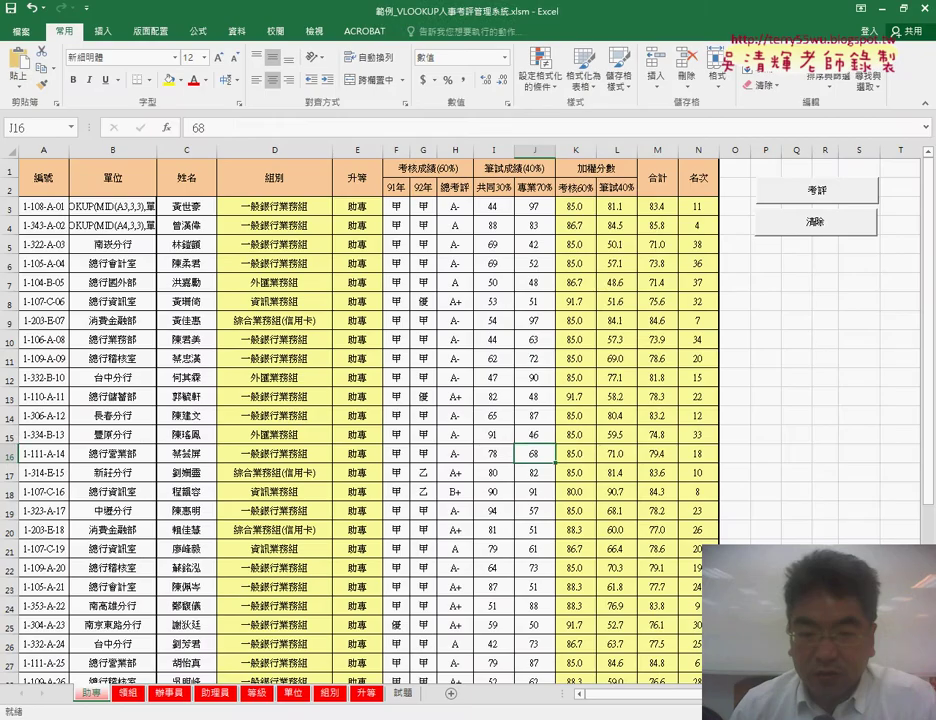
left_click(805, 228)
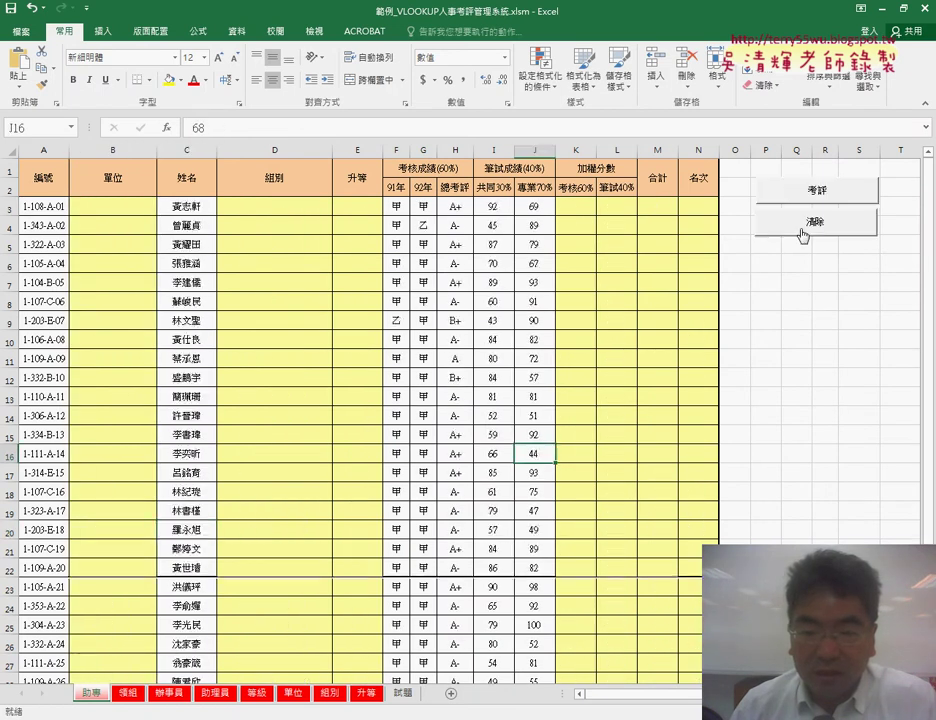
left_click(127, 693)
left_click(169, 695)
left_click(203, 695)
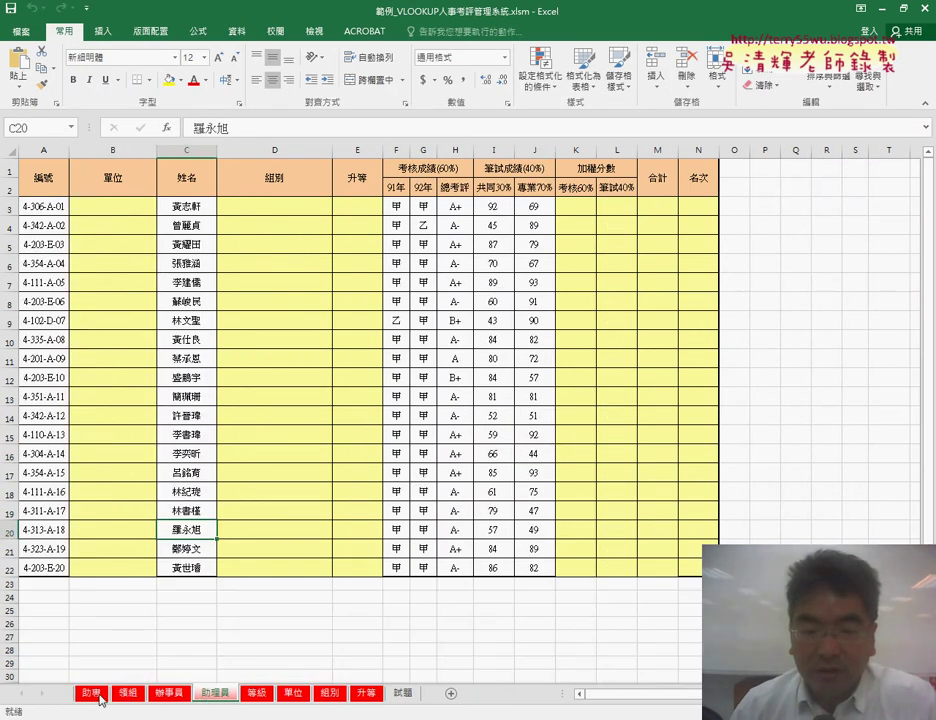
left_click(100, 700)
Step: Run the evaluation to fill the columns, clear them again, and check the other sheets
left_click(800, 193)
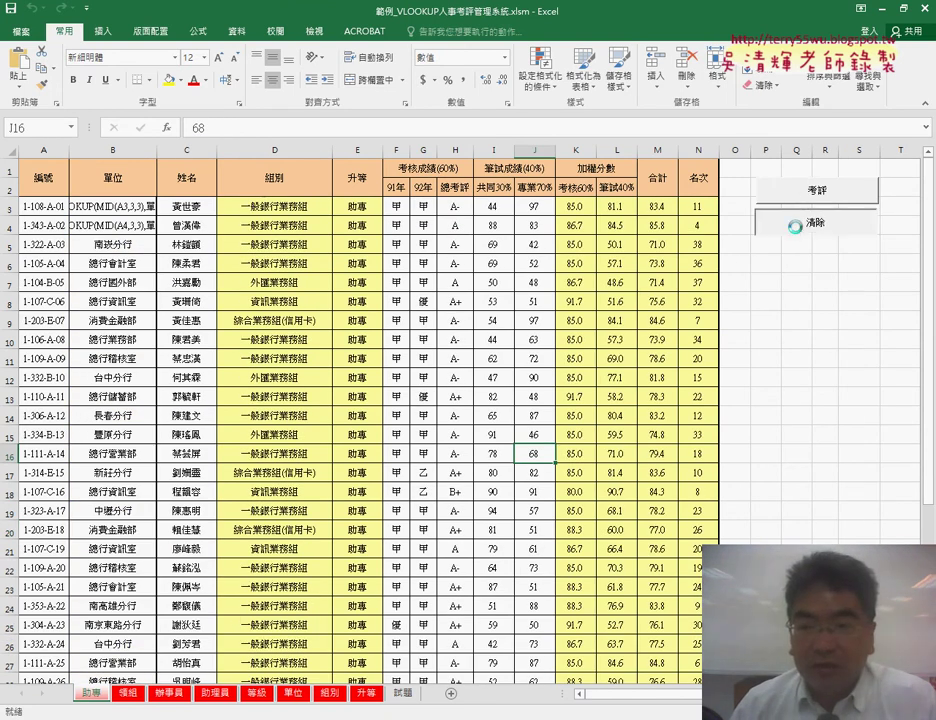
left_click(803, 225)
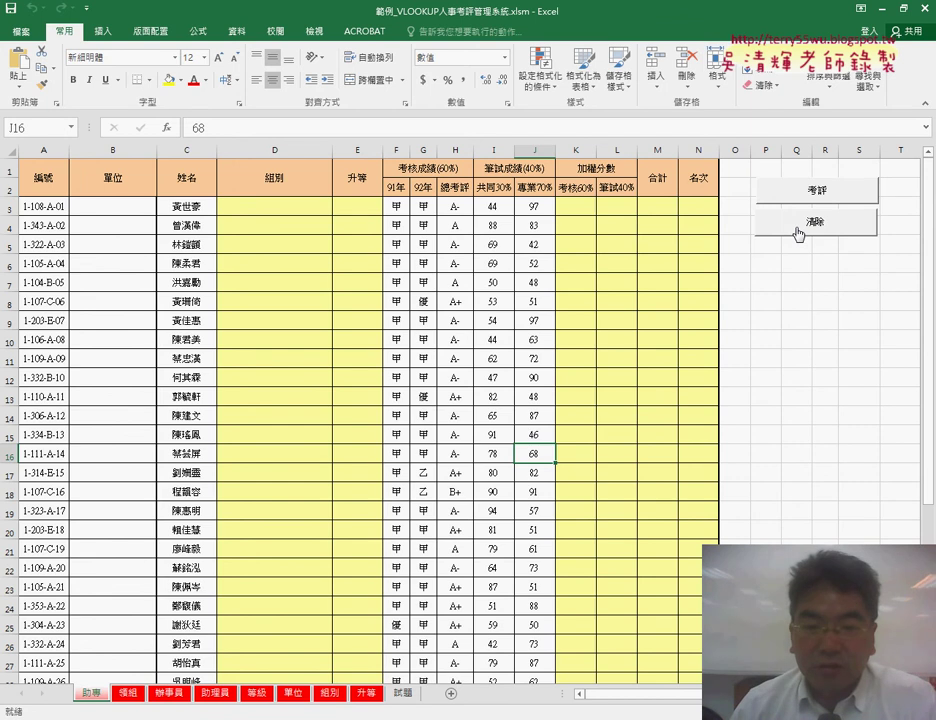
left_click(138, 694)
left_click(168, 694)
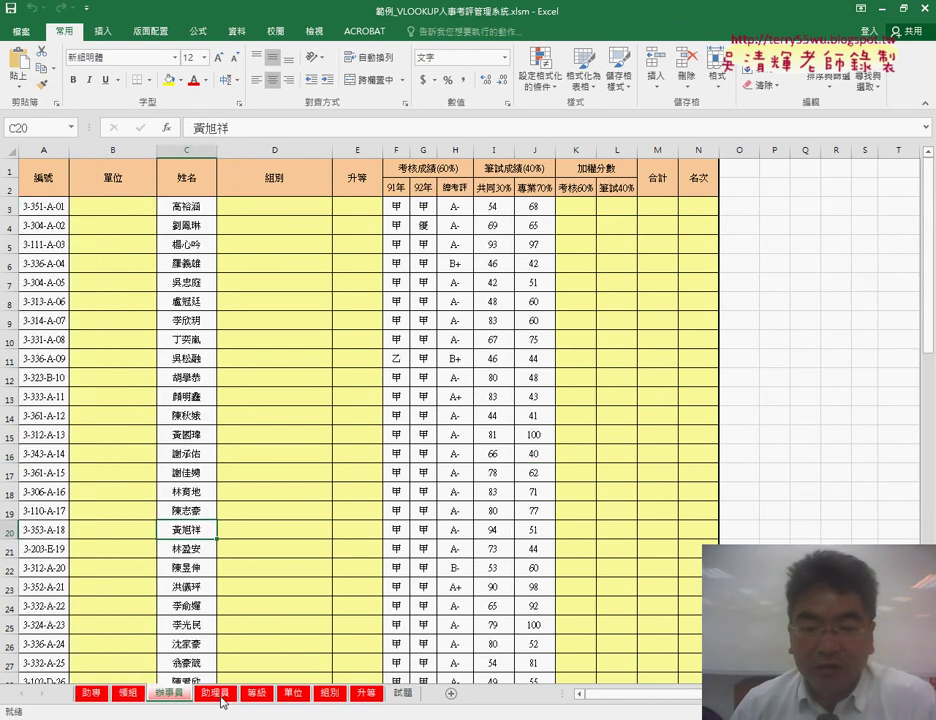
left_click(215, 694)
left_click(92, 697)
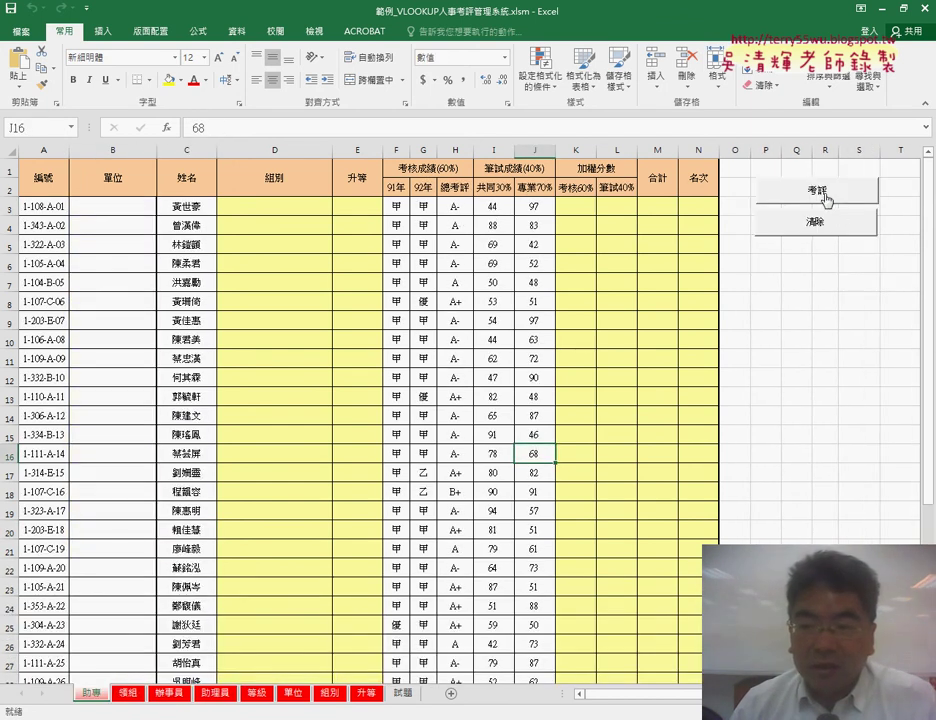
Step: Rerun the evaluation, review every sheet including 等級, then clear 助專's computed columns
left_click(804, 195)
left_click(128, 694)
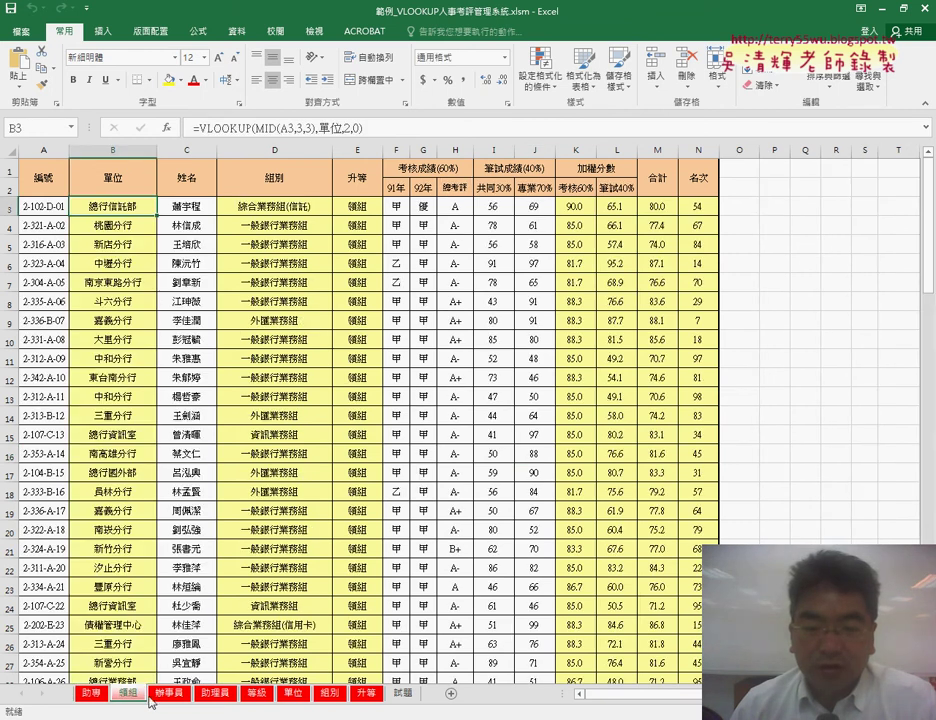
left_click(168, 694)
left_click(215, 694)
left_click(257, 694)
left_click(215, 694)
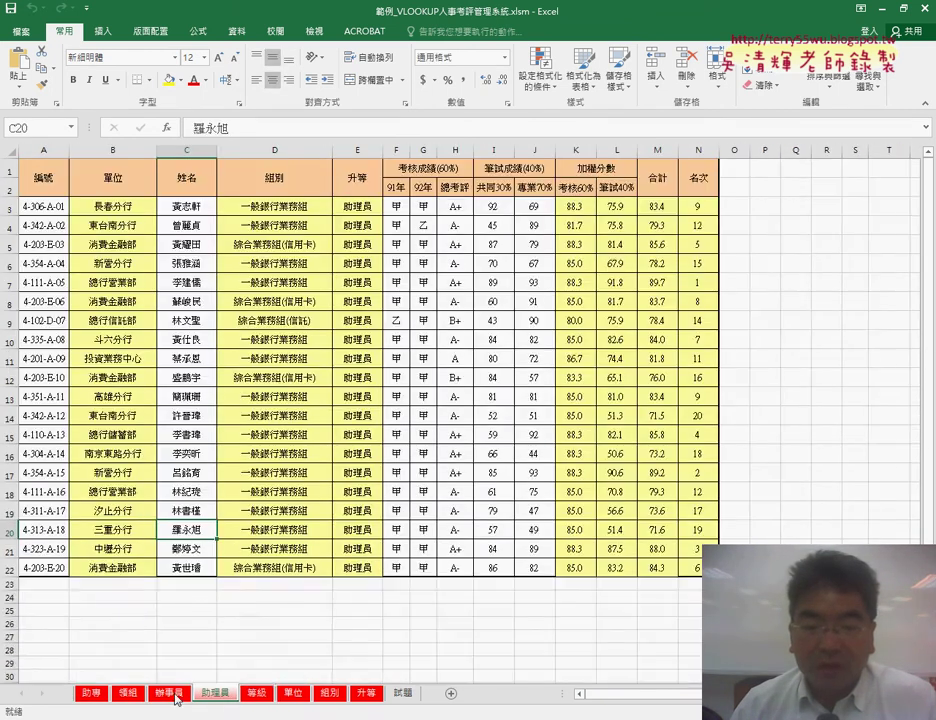
left_click(168, 694)
left_click(128, 694)
left_click(92, 694)
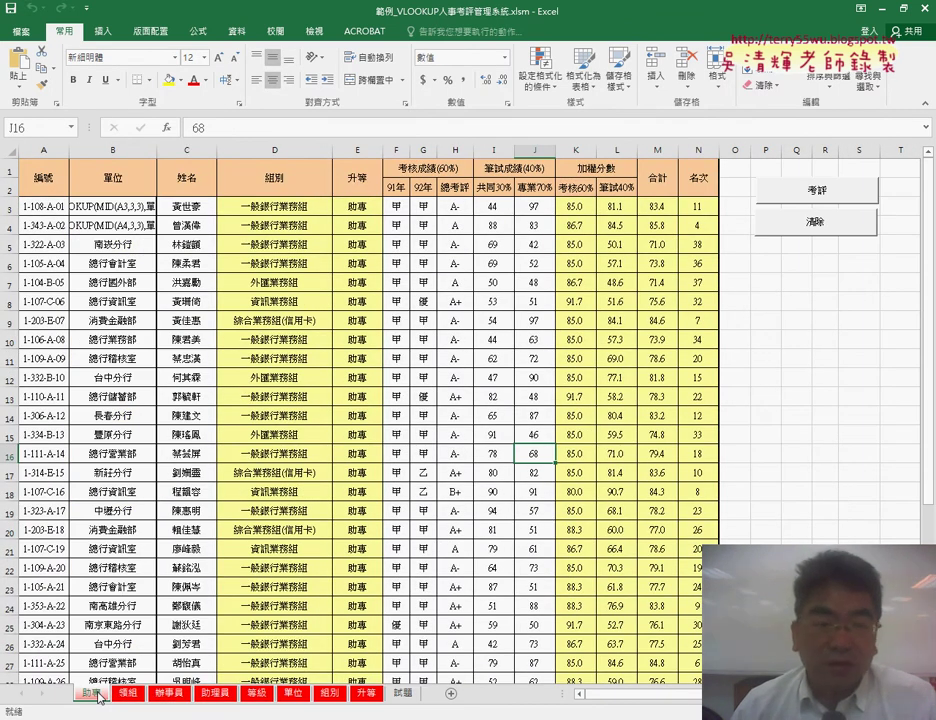
left_click(797, 224)
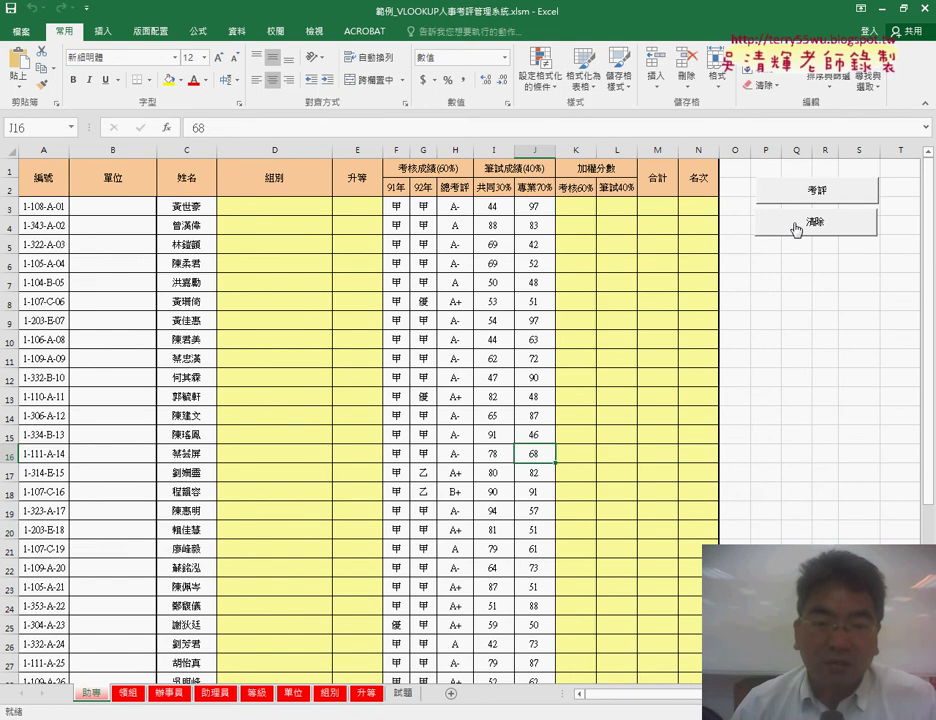
Step: Format cells B3:B4 as 通用格式 (General) instead of Text
left_click_drag(127, 205, 126, 225)
right_click(126, 224)
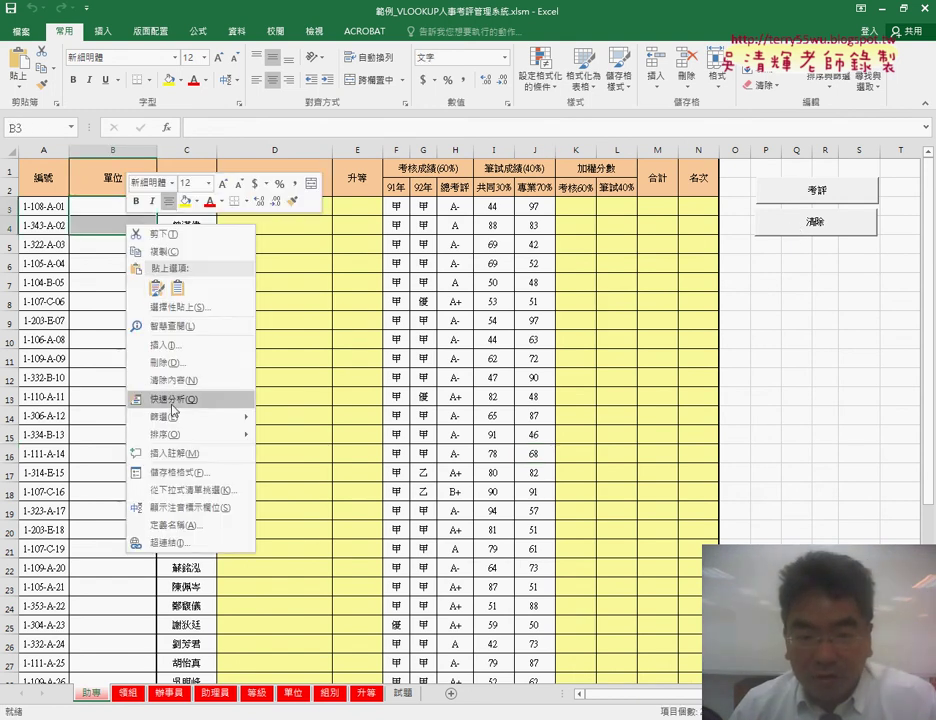
left_click(190, 470)
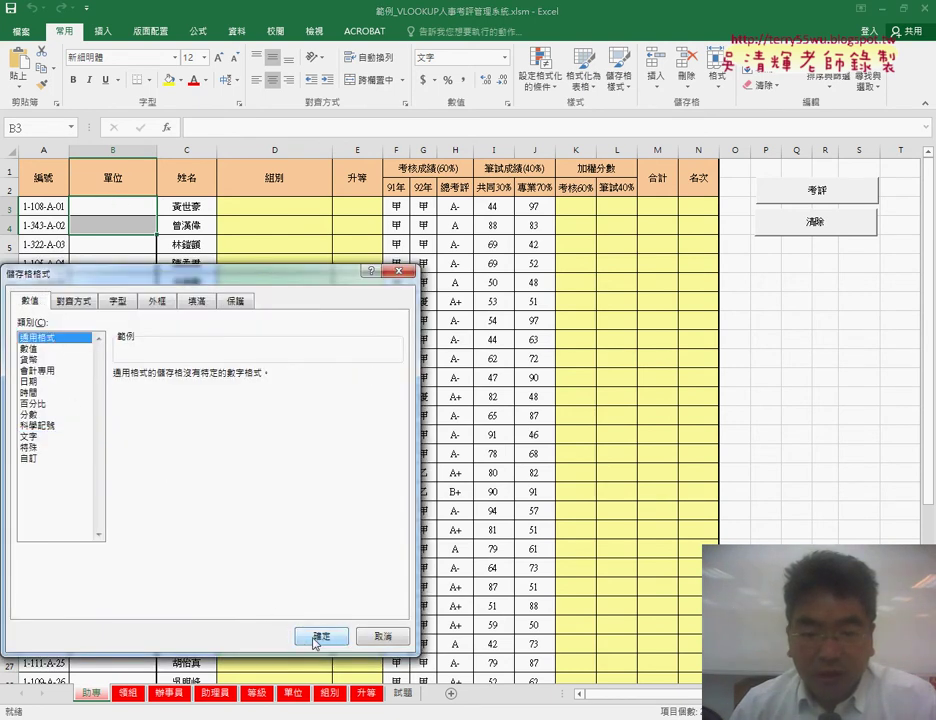
left_click(321, 636)
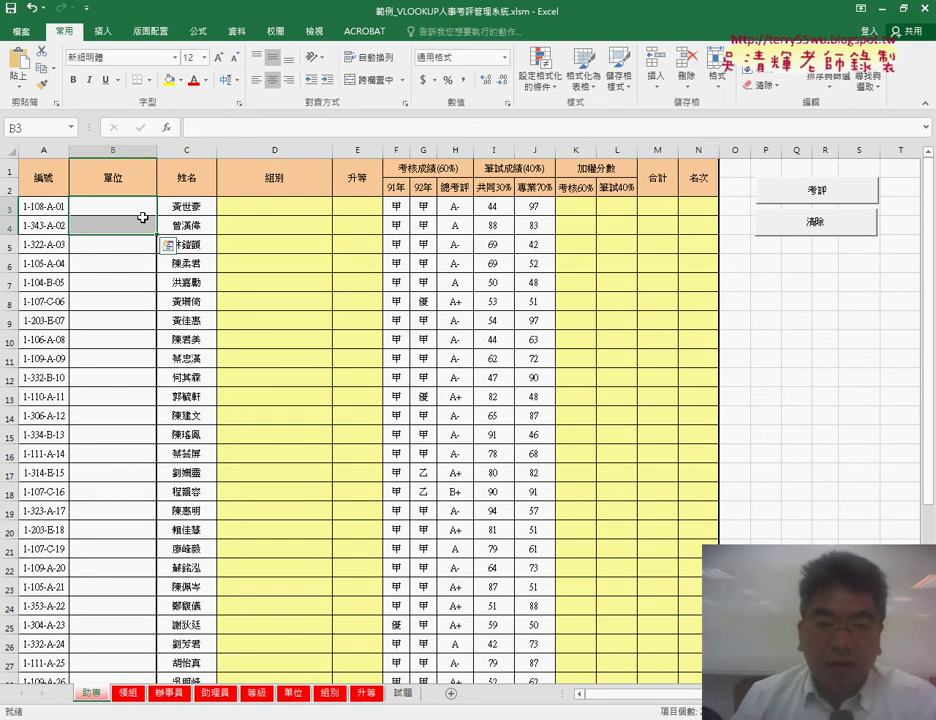
left_click(40, 207)
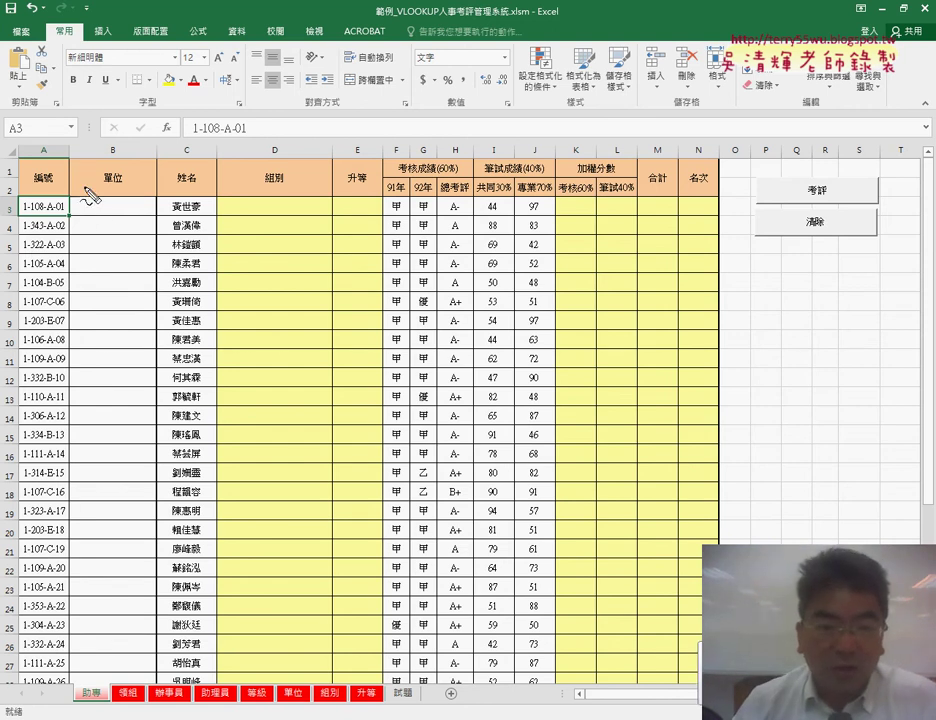
mouse_move(22, 213)
left_mouse_down()
mouse_move(62, 213)
mouse_move(126, 182)
left_mouse_up()
left_click_drag(263, 187, 288, 185)
left_click_drag(353, 186, 373, 184)
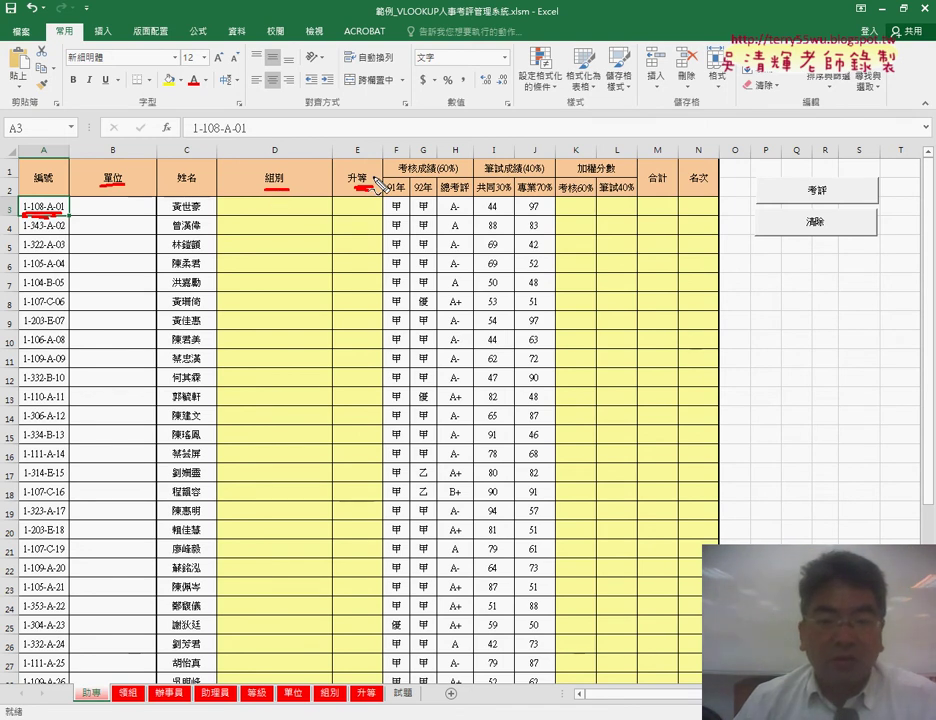
key("Escape")
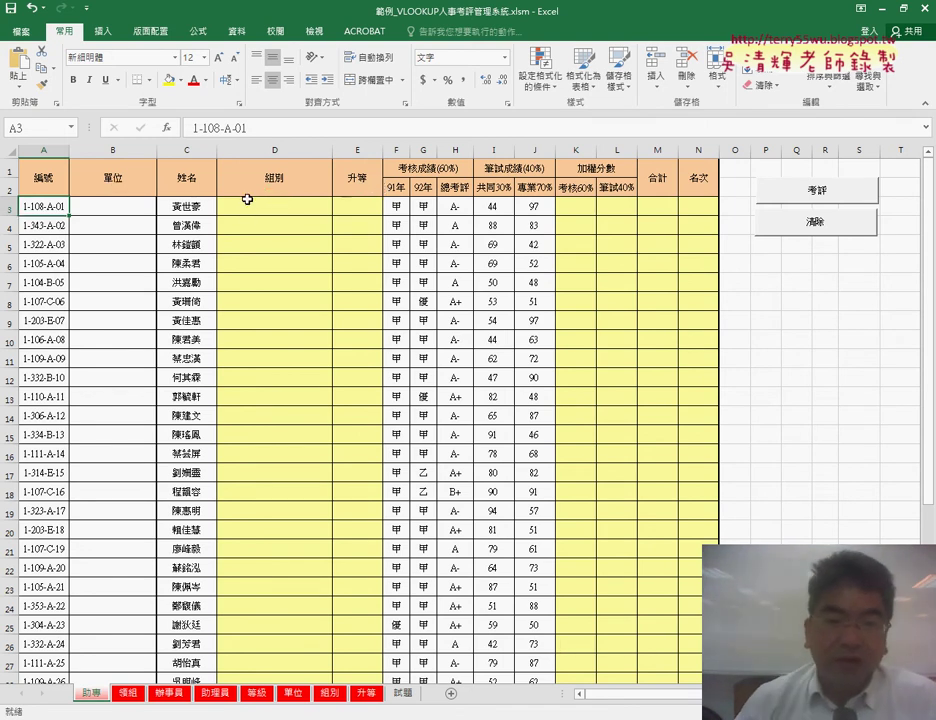
left_click(127, 209)
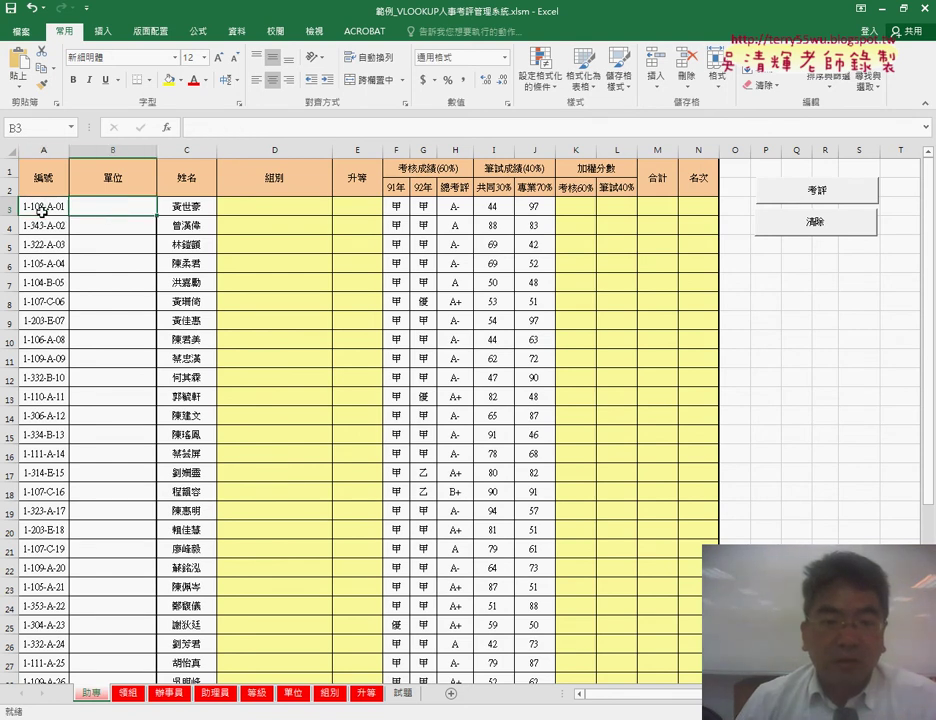
Step: Enter =MID(A3,3,3) in B3 to extract unit code 108 from the ID
key("shift+F3")
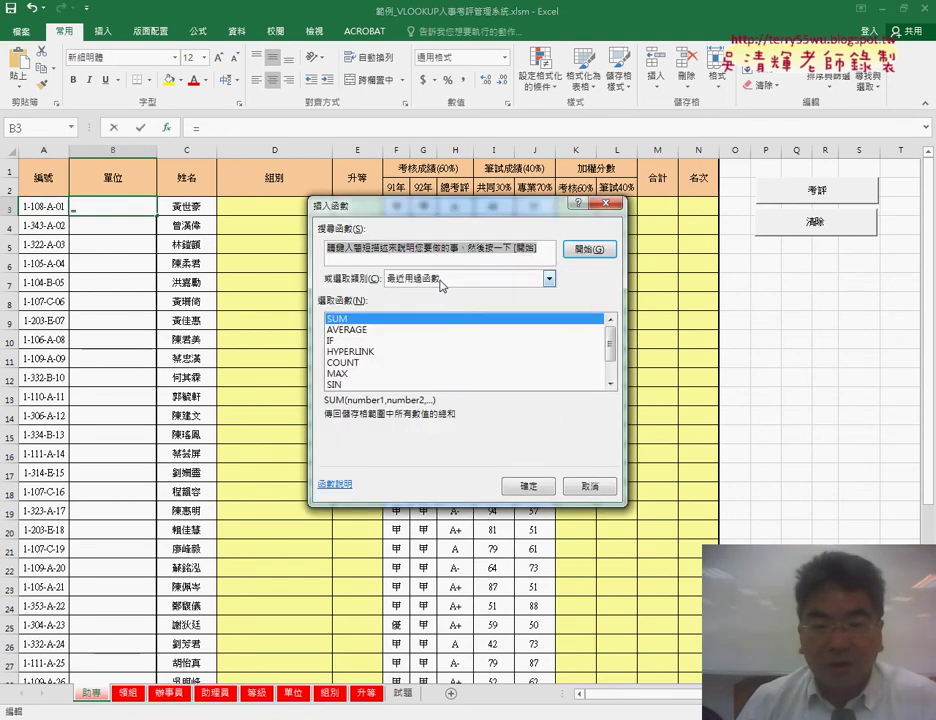
left_click(416, 279)
left_click(431, 386)
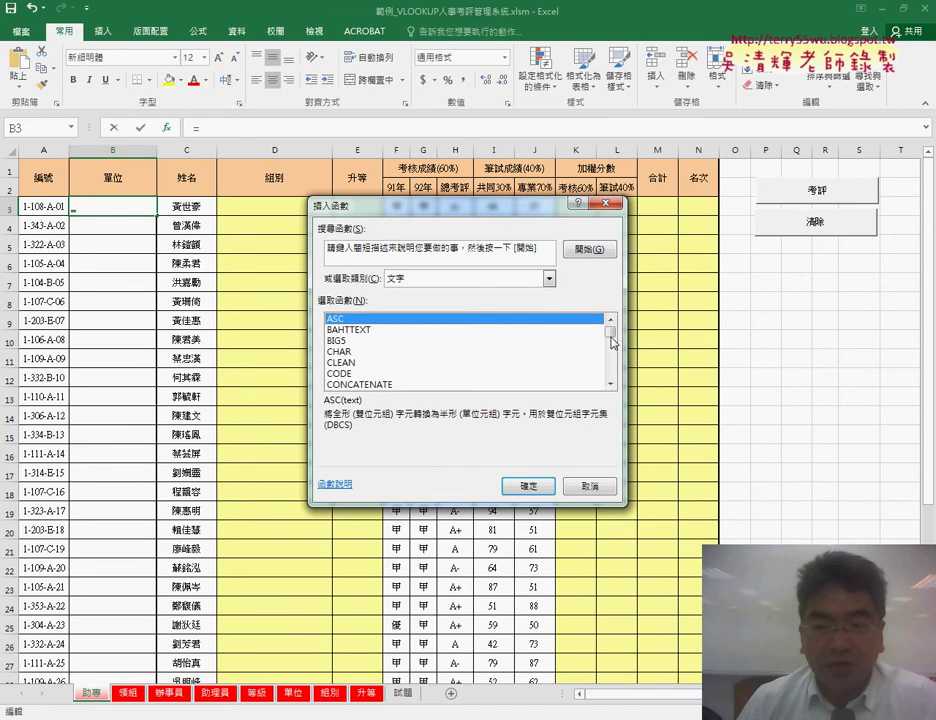
left_click_drag(612, 343, 615, 355)
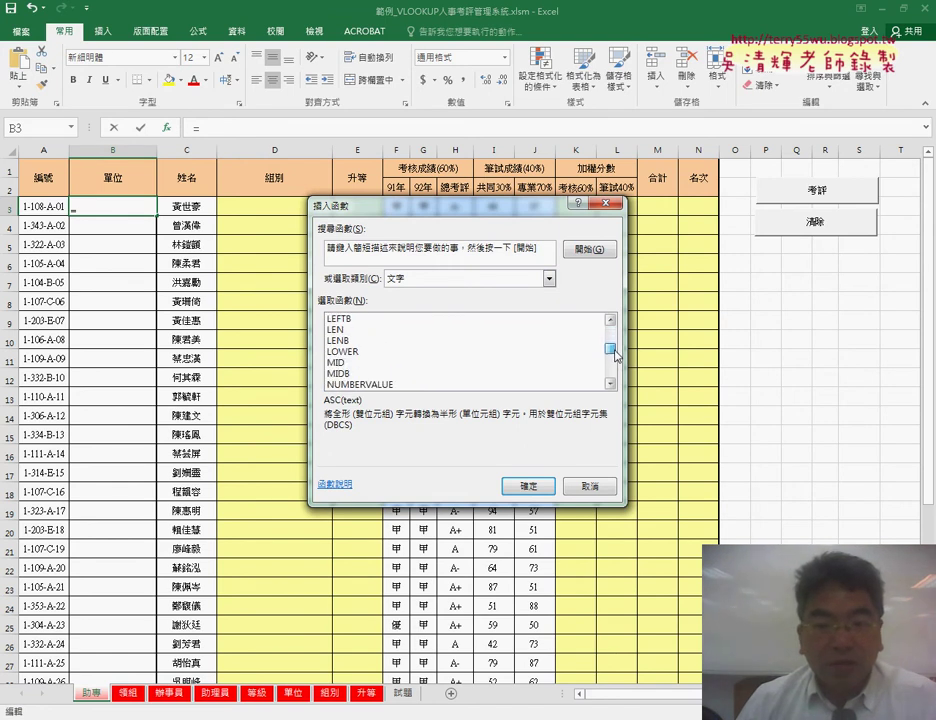
left_click(345, 364)
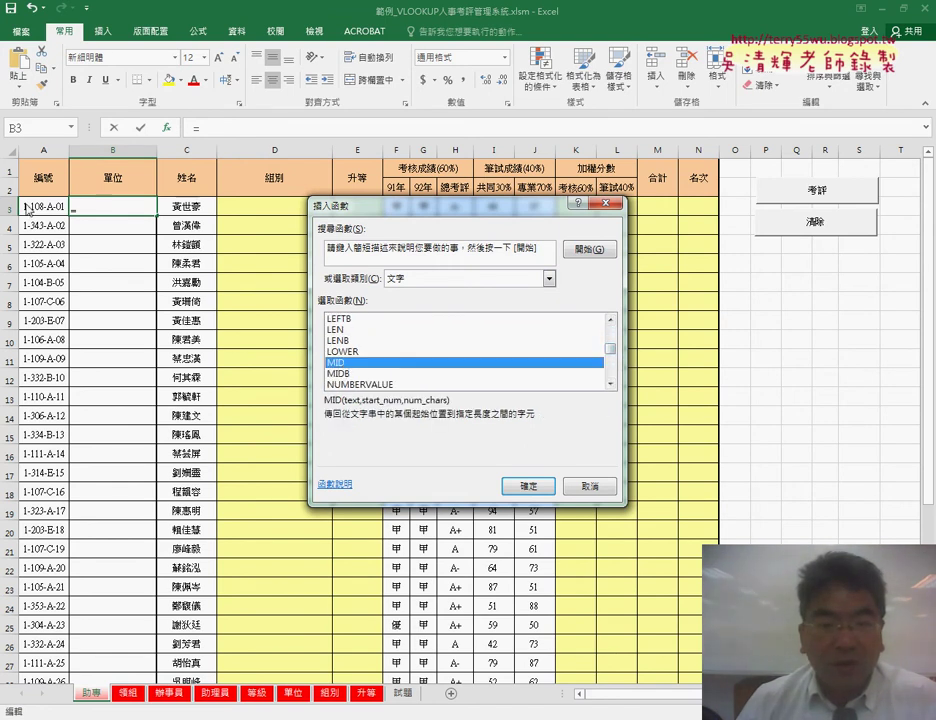
double_click(386, 364)
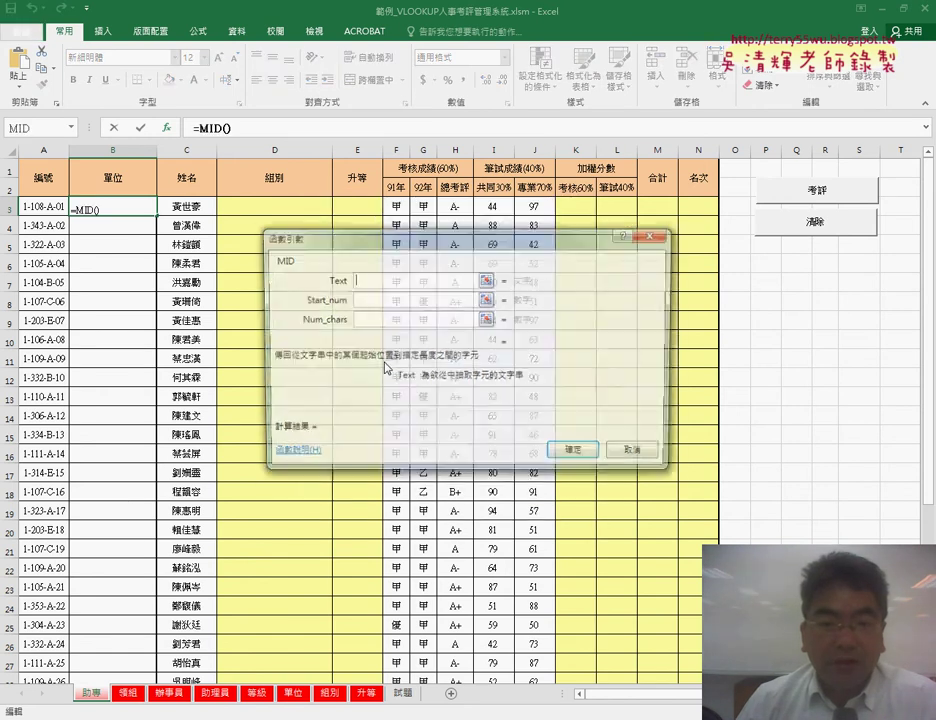
left_click(46, 205)
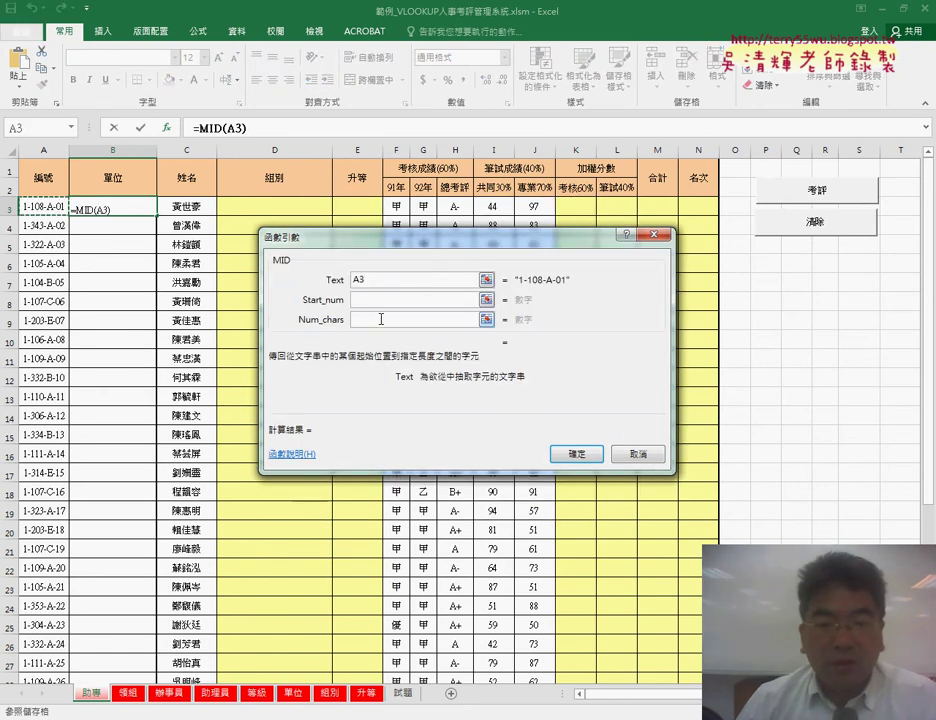
key("Tab")
type("3")
key("Tab")
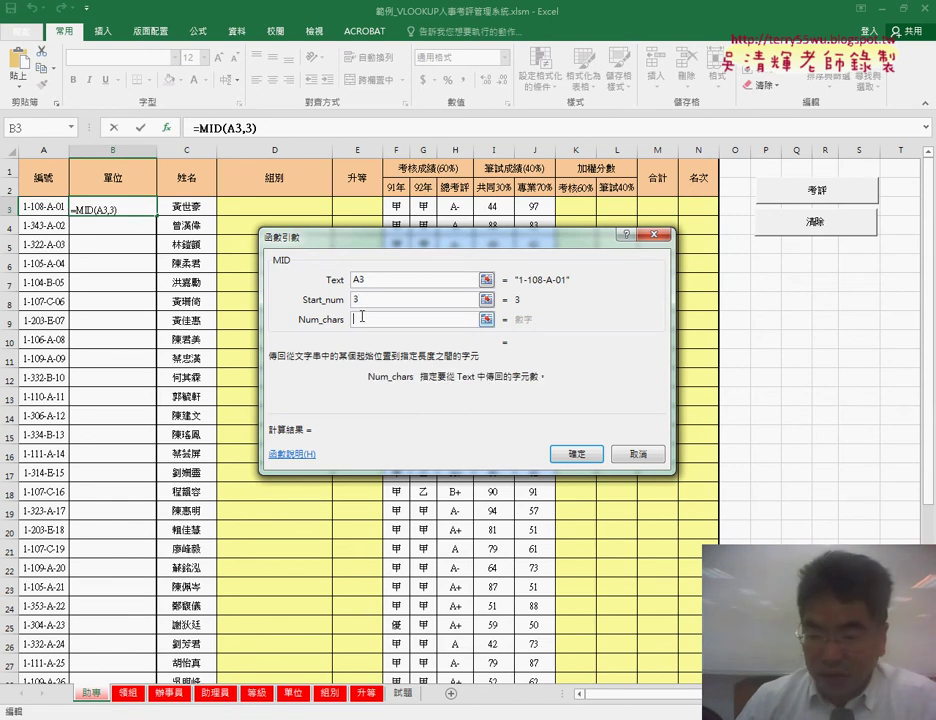
type("3")
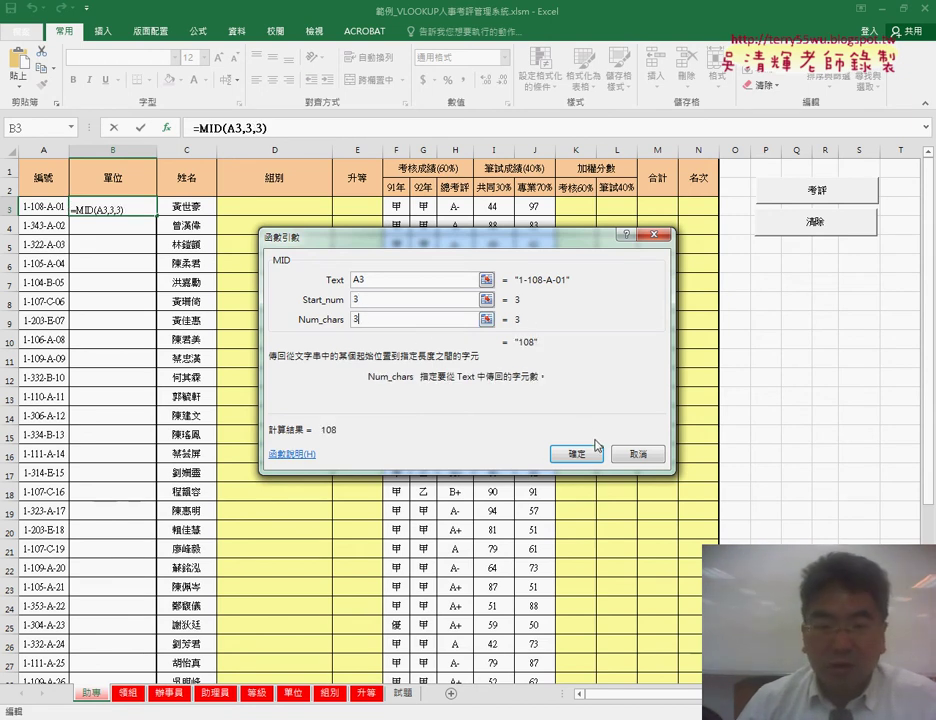
left_click(590, 452)
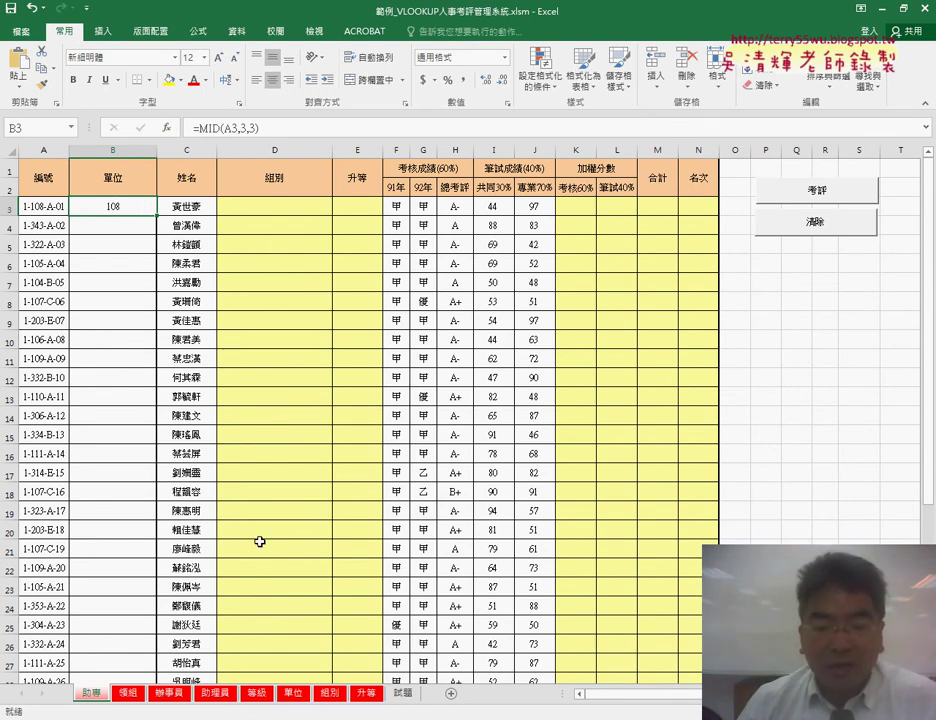
Step: Check code 108 and its unit name in the 單位 lookup table, then return to 助專
left_click(294, 693)
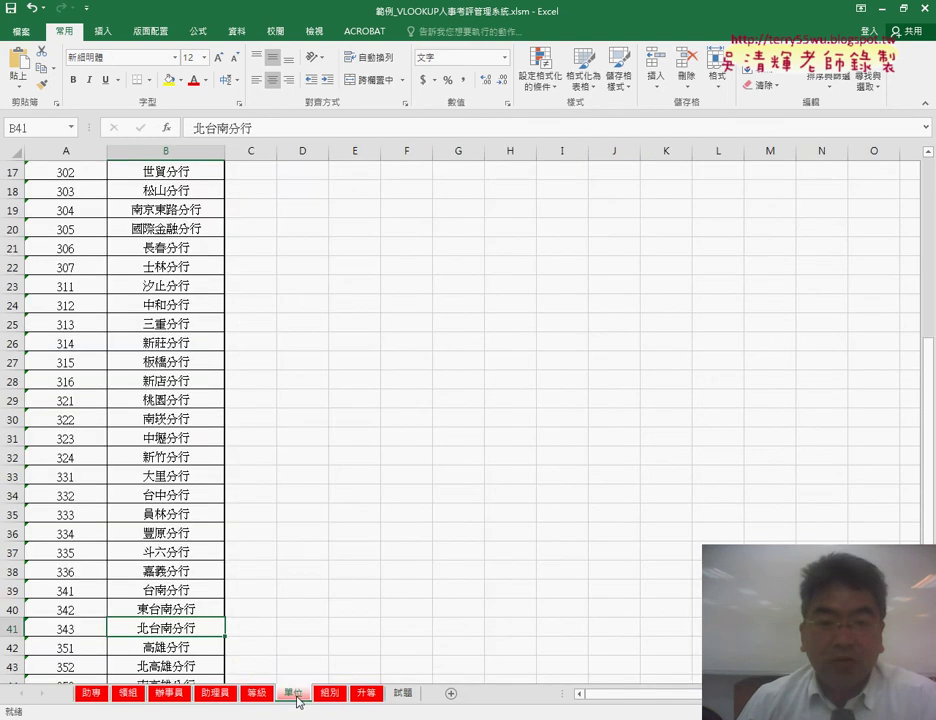
scroll(68, 395, "up", 5)
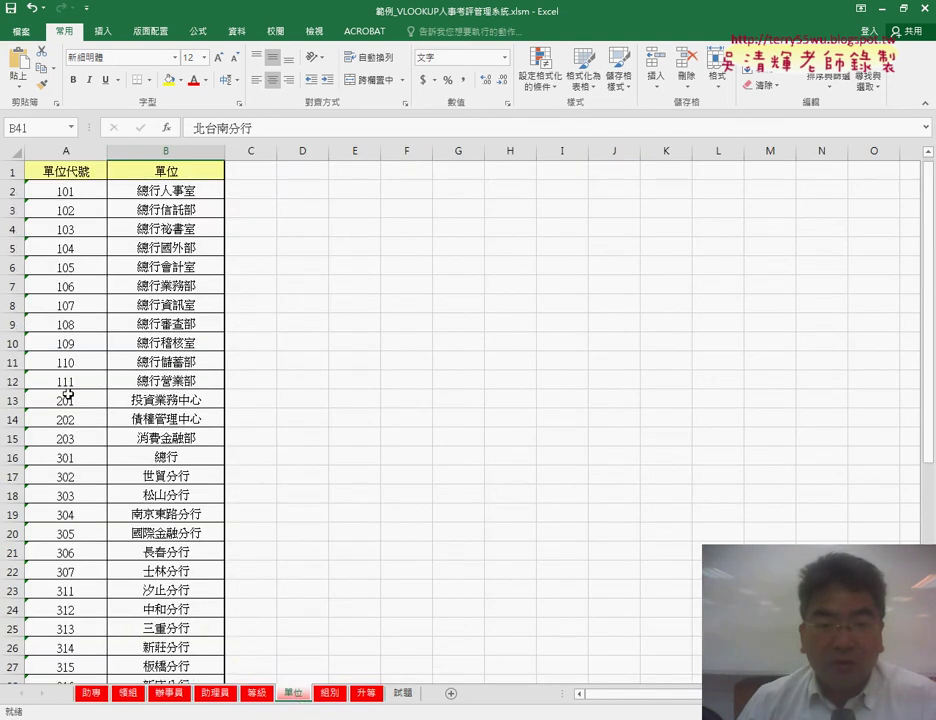
left_click(72, 324)
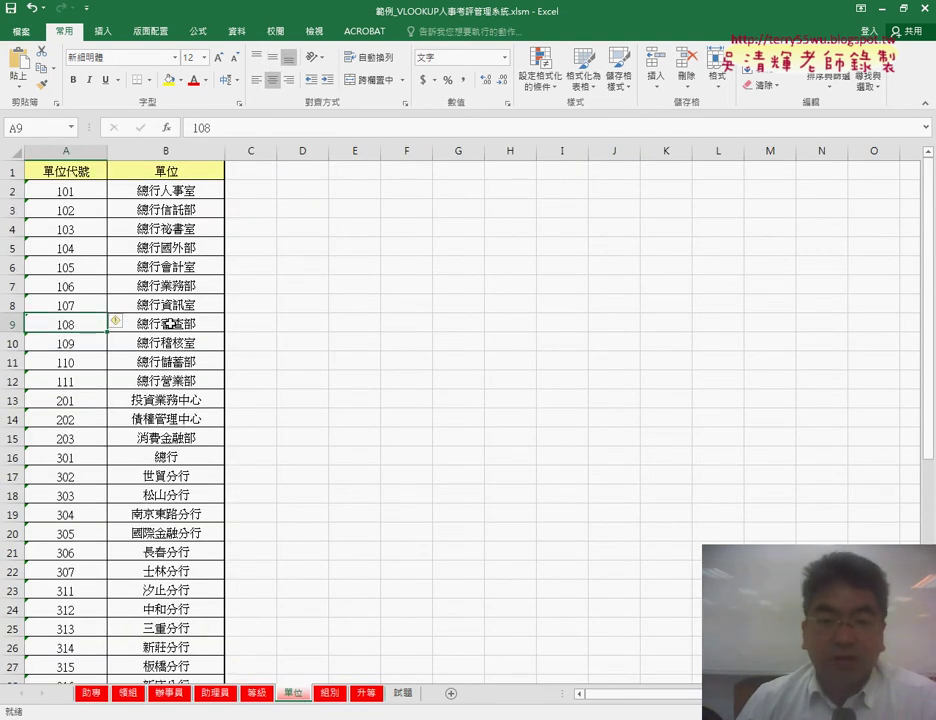
left_click(221, 324)
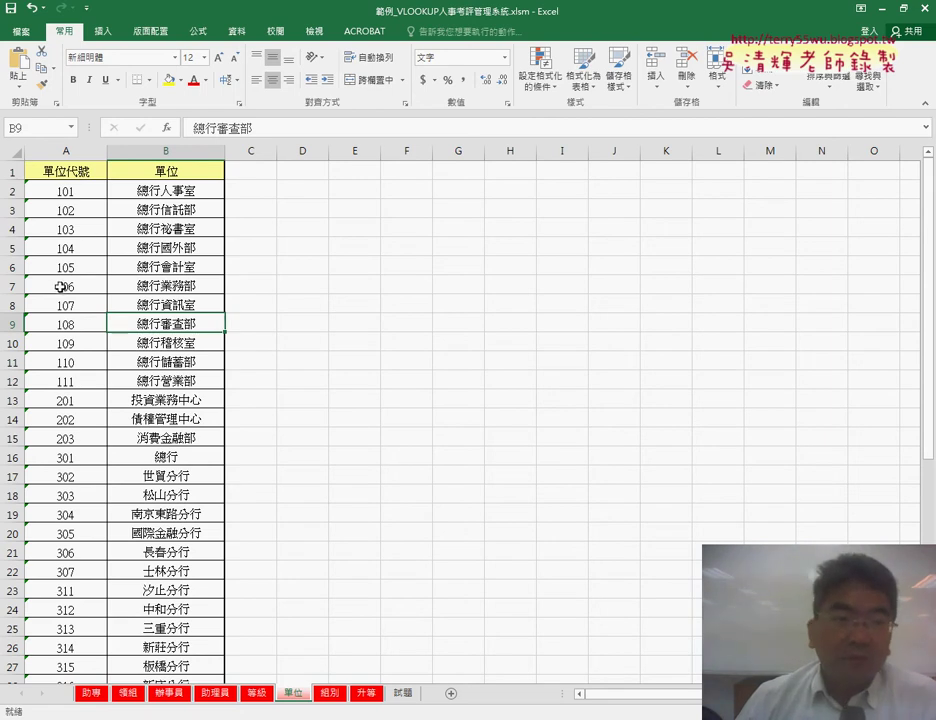
left_click(68, 151)
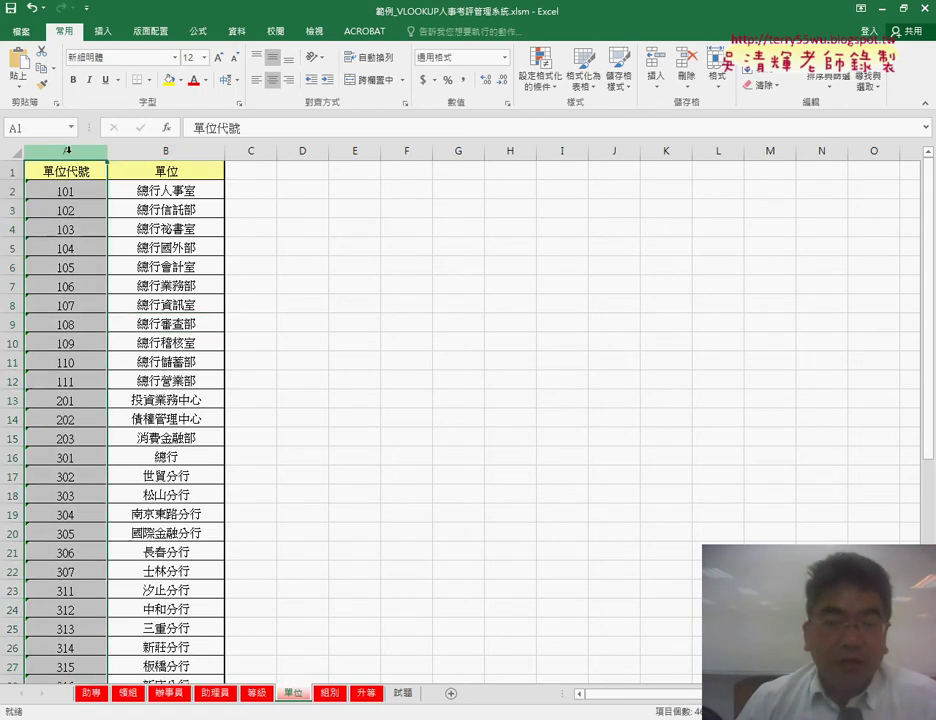
mouse_move(68, 151)
left_mouse_down()
mouse_move(155, 149)
mouse_move(75, 147)
left_mouse_up()
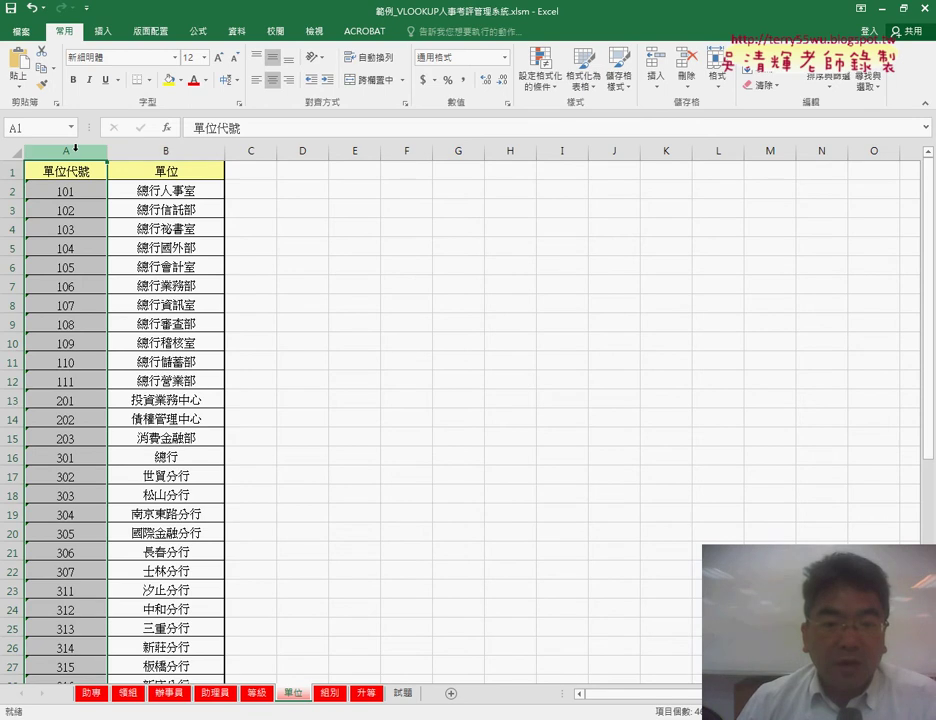
left_click(65, 325)
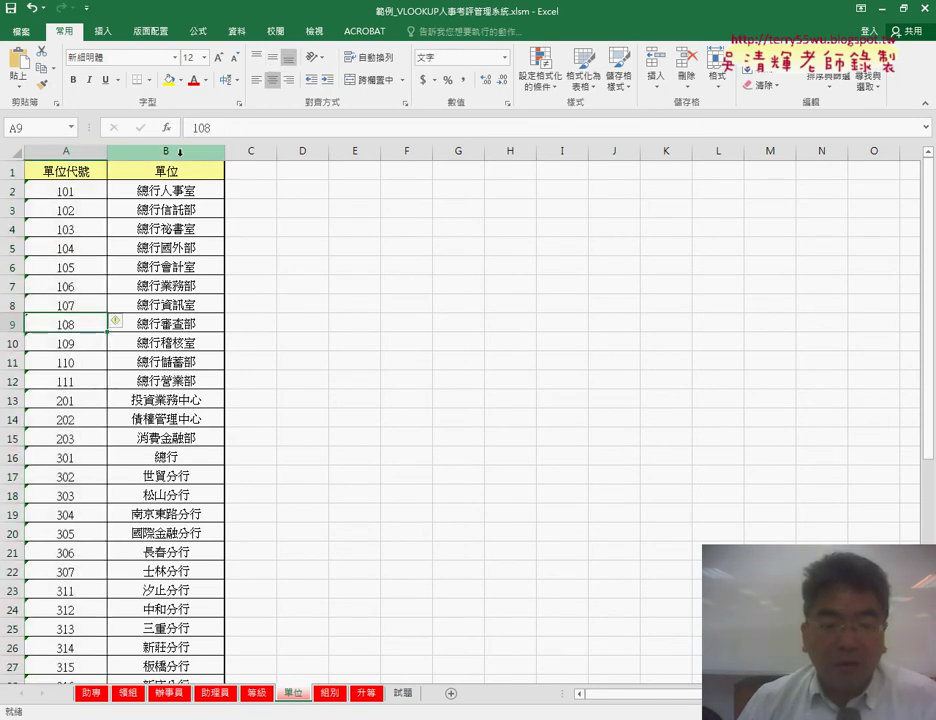
left_click(91, 693)
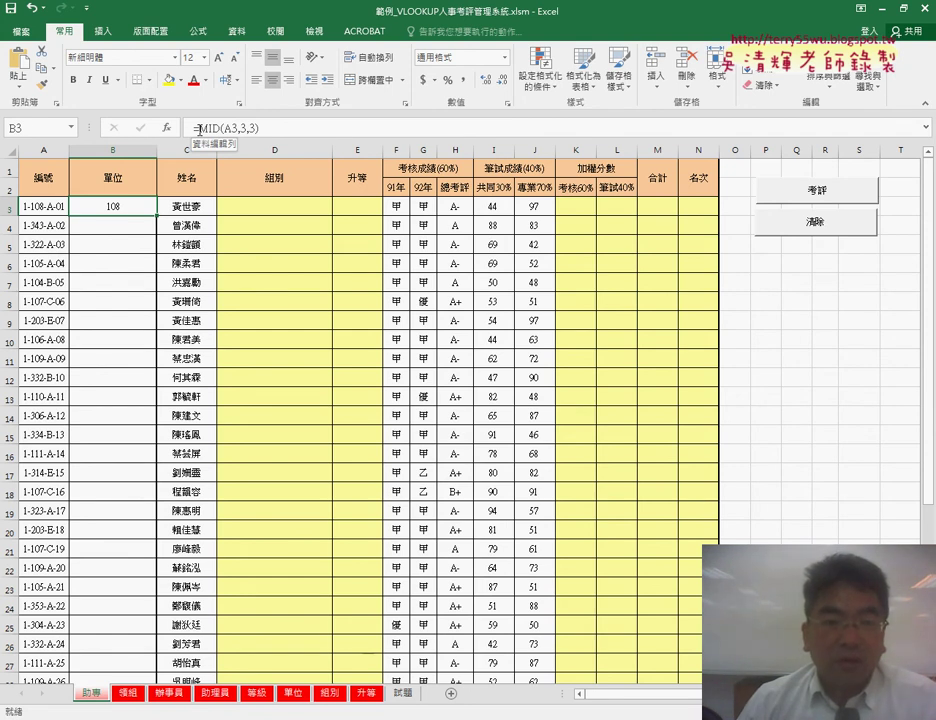
Step: Cut the MID formula from B3 and start a VLOOKUP from Lookup & Reference
left_click(199, 128)
left_click_drag(193, 128, 260, 128)
right_click(244, 129)
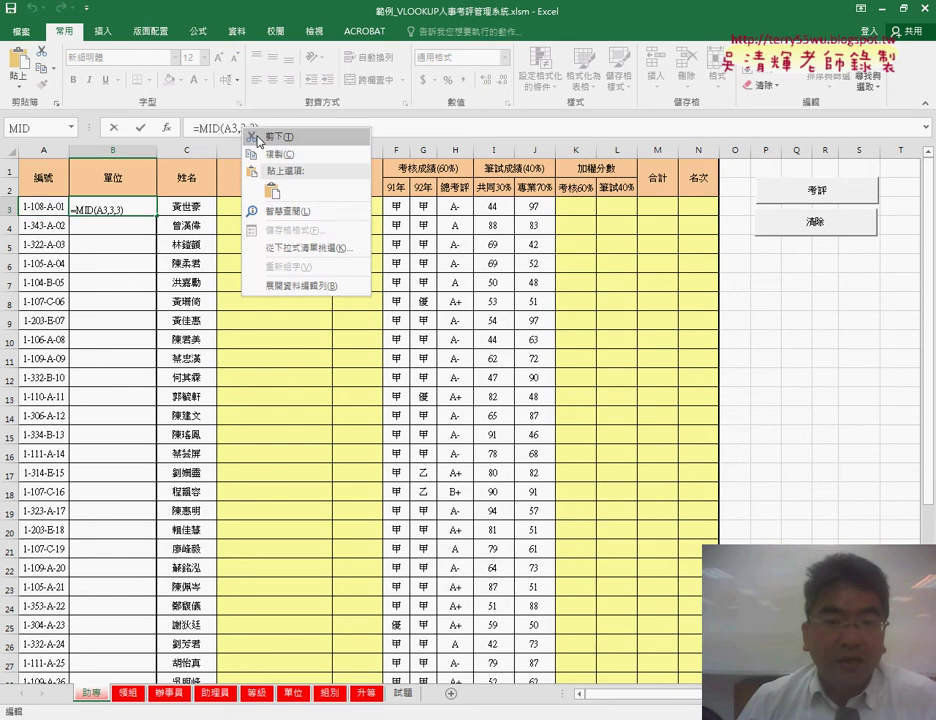
left_click(262, 137)
left_click(167, 128)
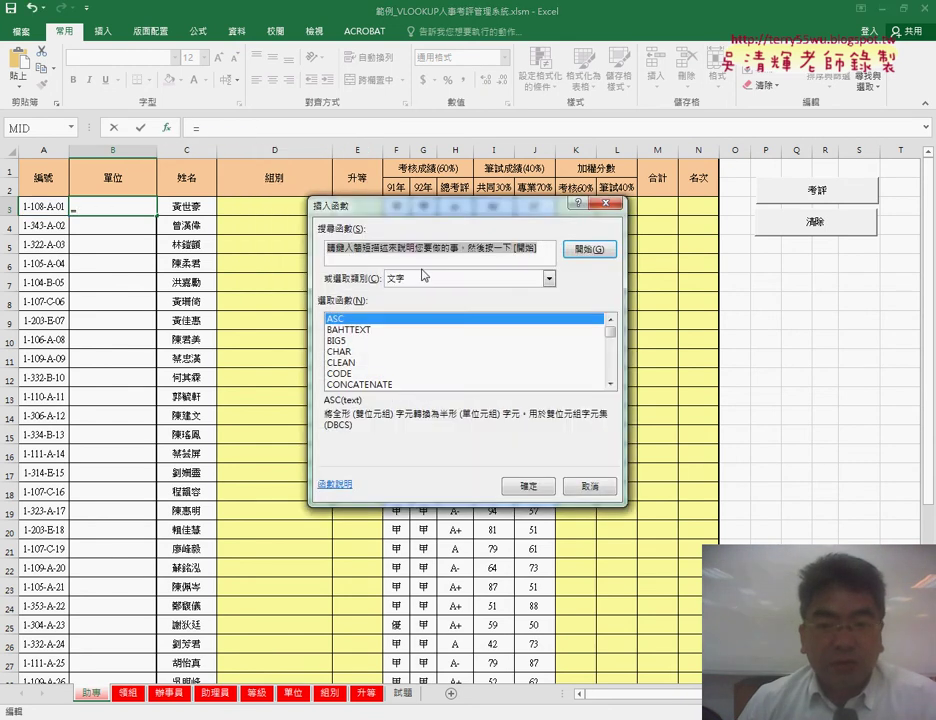
left_click(424, 275)
left_click(437, 368)
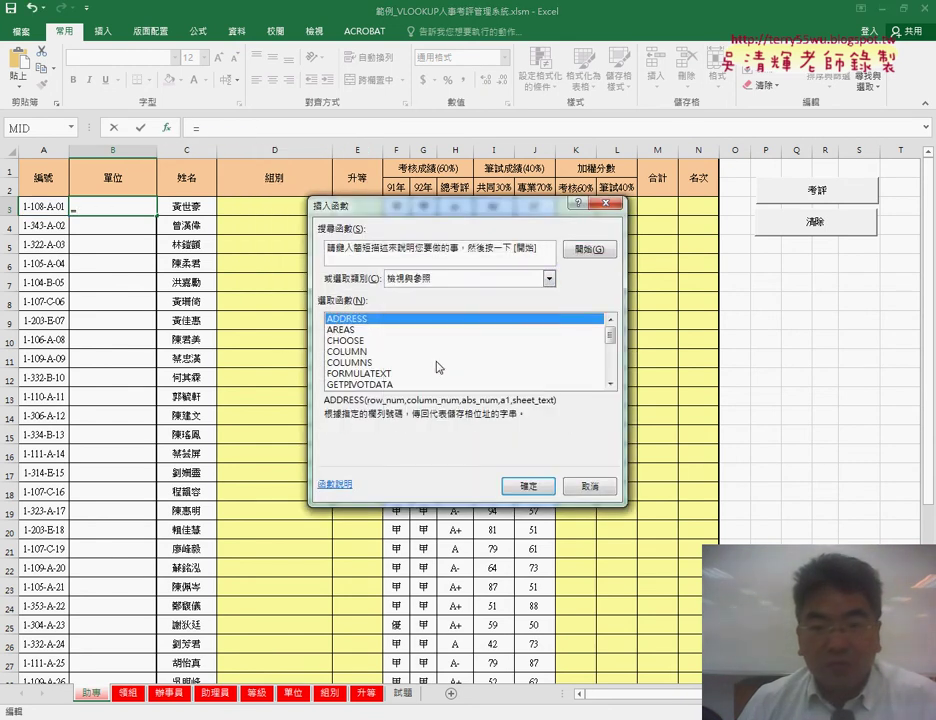
left_click_drag(610, 335, 610, 368)
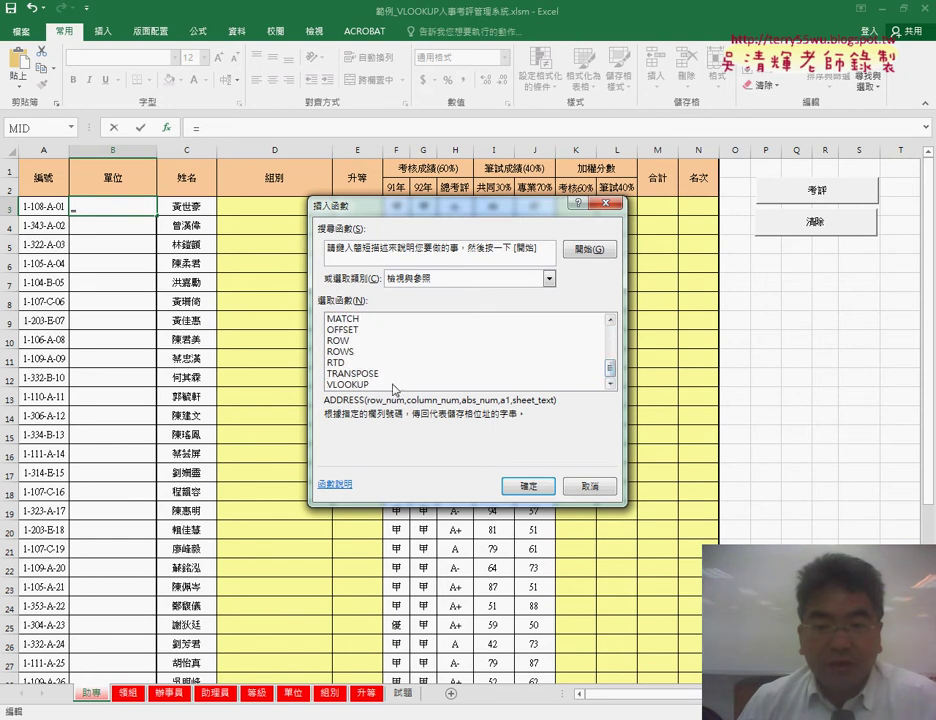
left_click(393, 385)
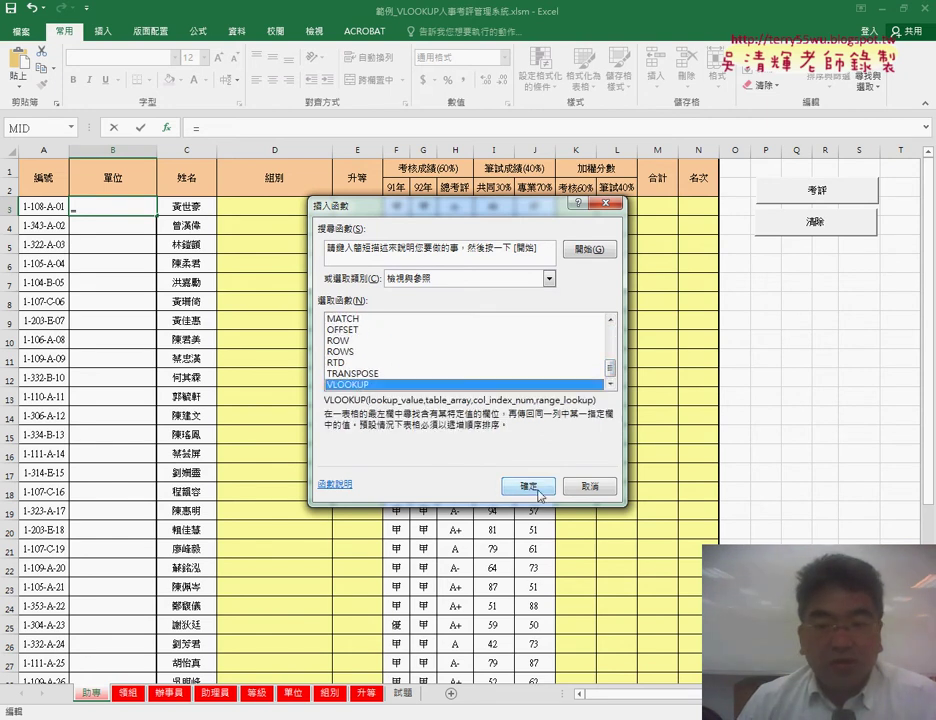
left_click(539, 492)
Step: Use MID(A3,3,3) as the lookup value and the 單位 named range as the table
right_click(388, 264)
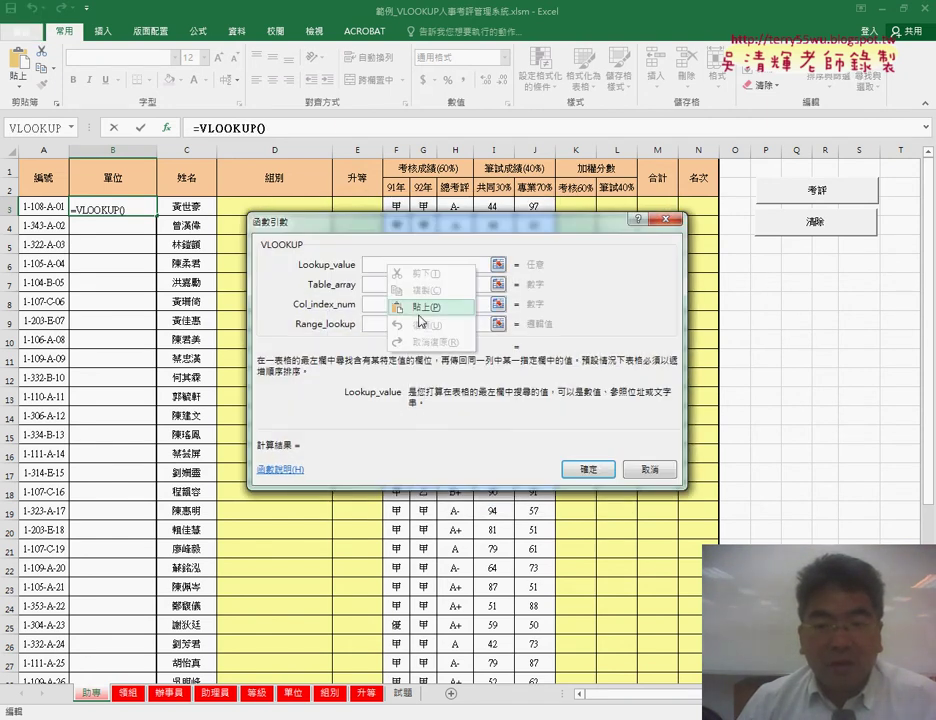
left_click(418, 300)
left_click(409, 285)
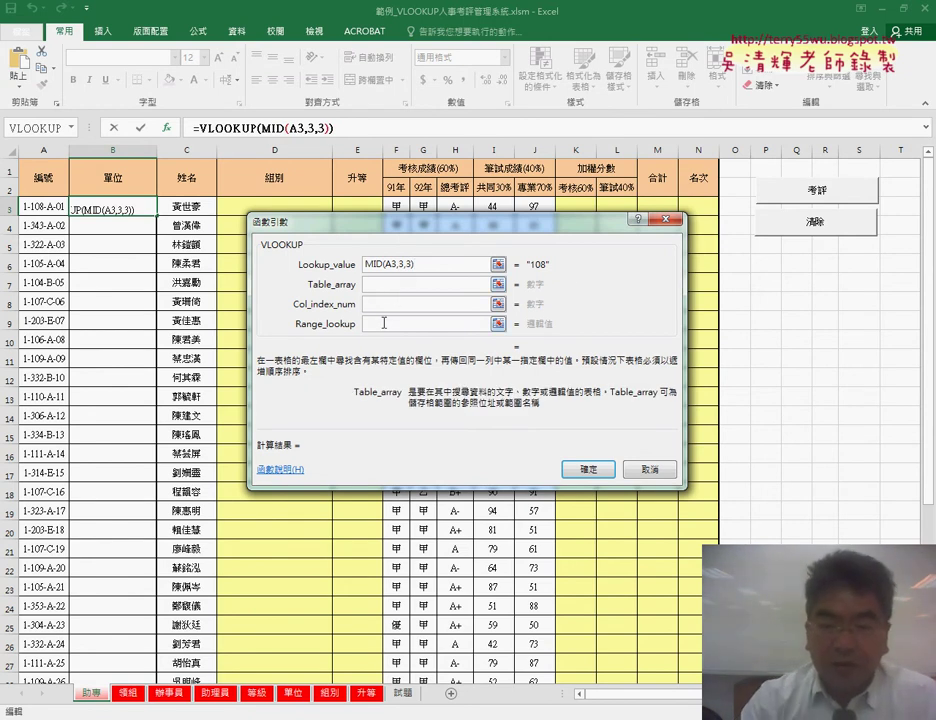
key("F3")
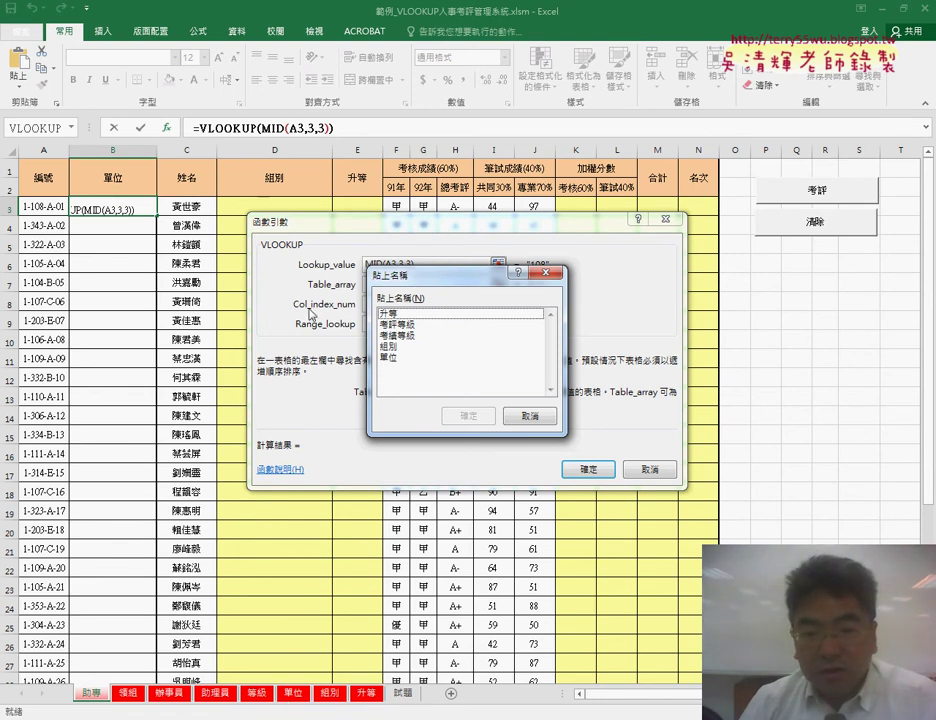
left_click(391, 359)
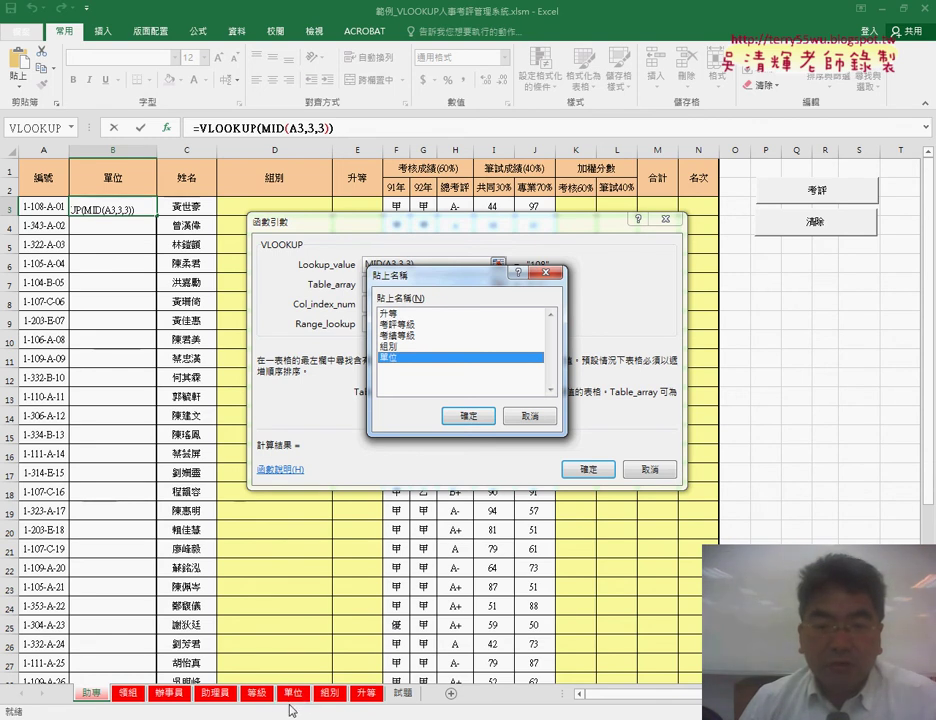
left_click(463, 416)
Step: Set column index 2 and range lookup 0 to finish =VLOOKUP(MID(A3,3,3),單位,2,0)
left_click(382, 300)
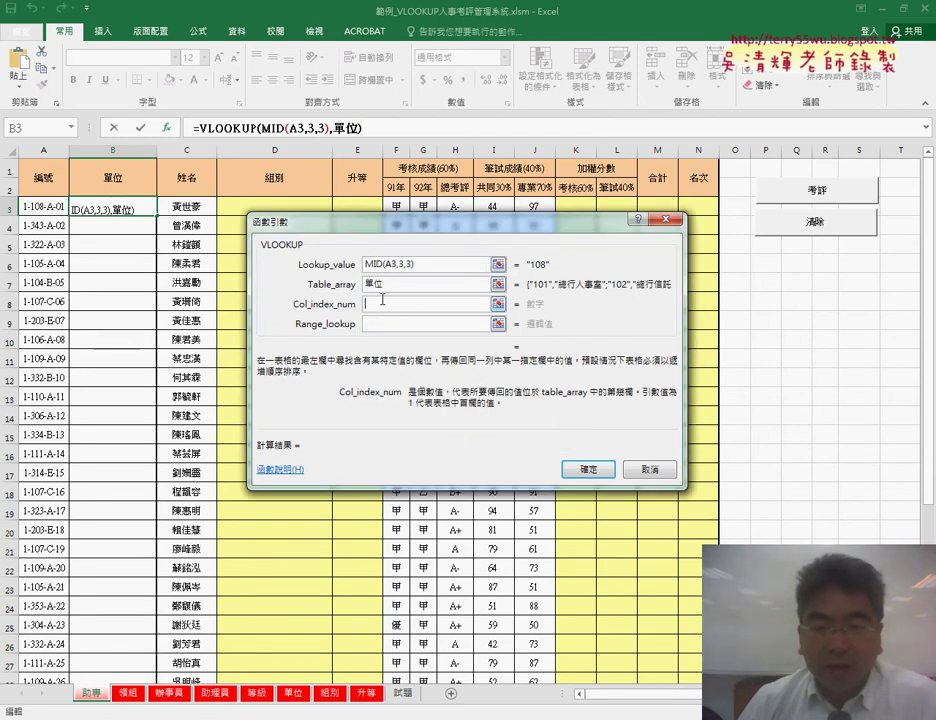
left_click(396, 283)
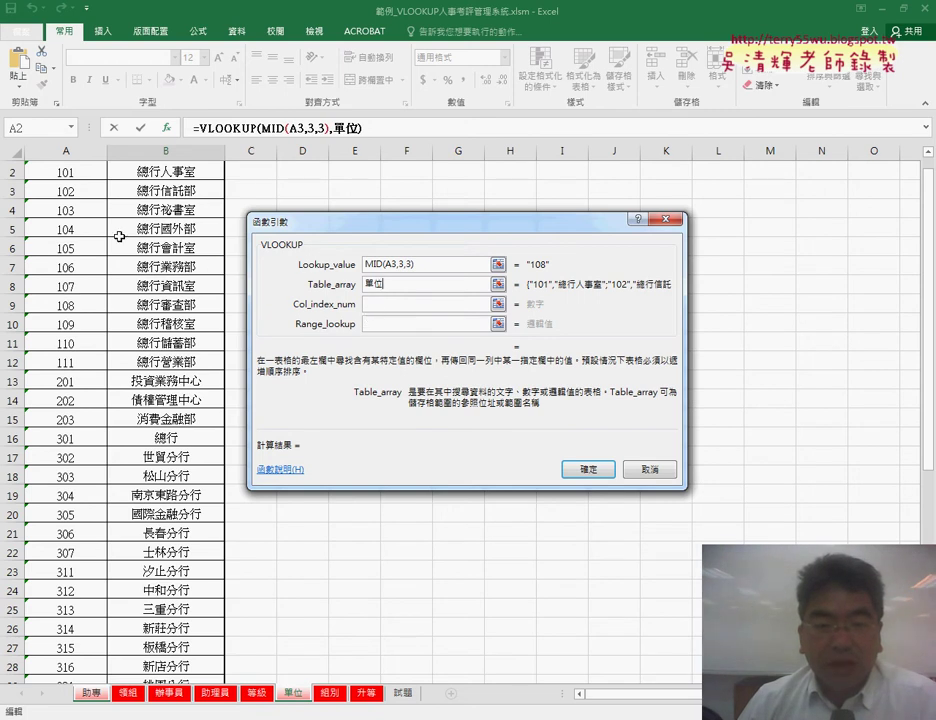
left_click(420, 304)
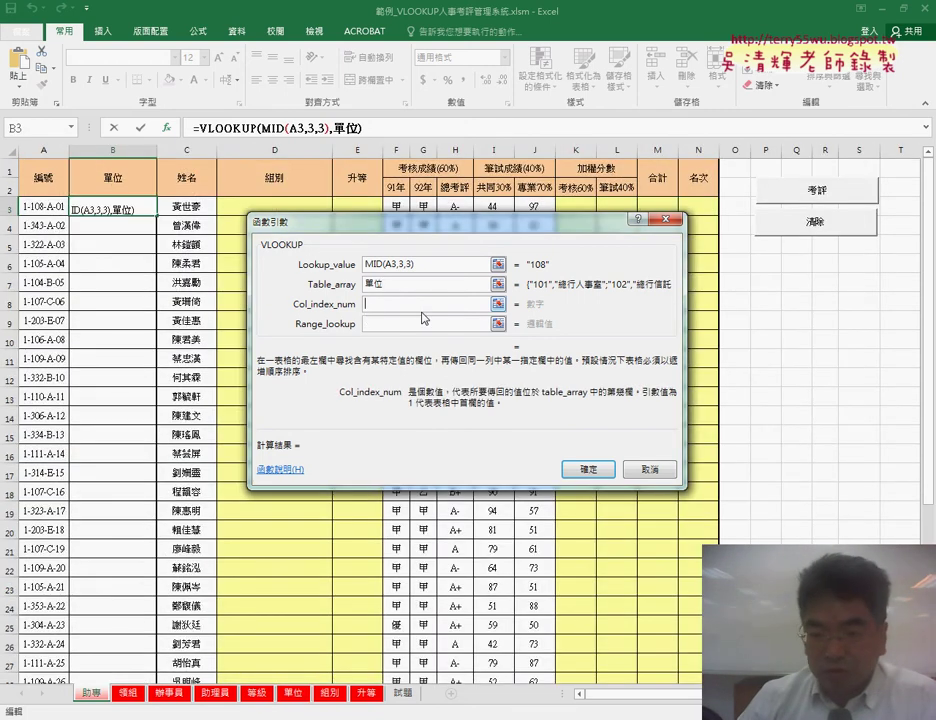
type("2")
left_click(393, 323)
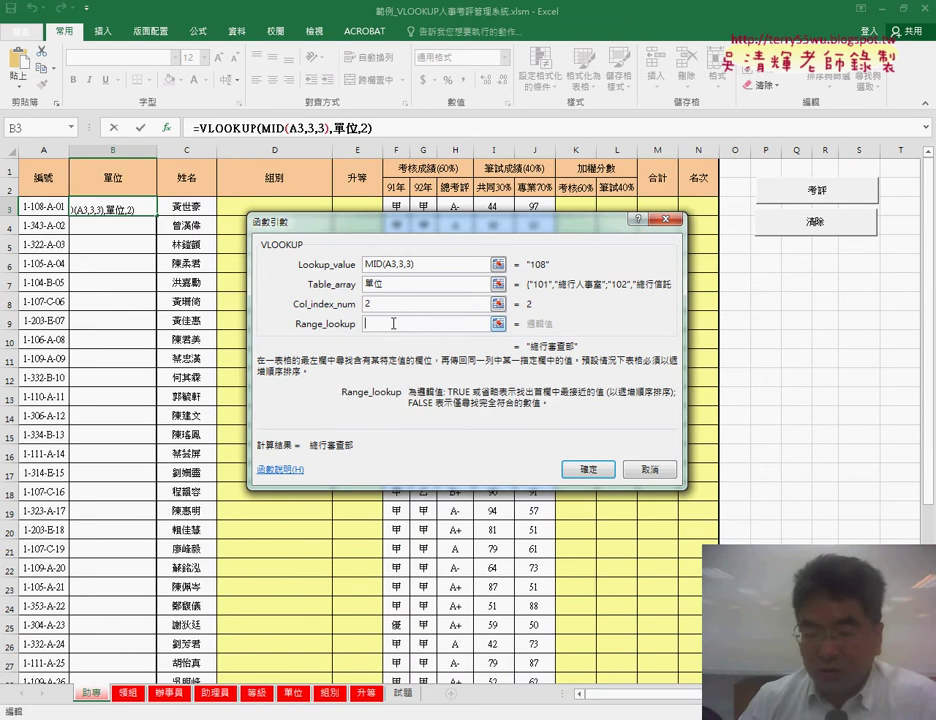
type("0")
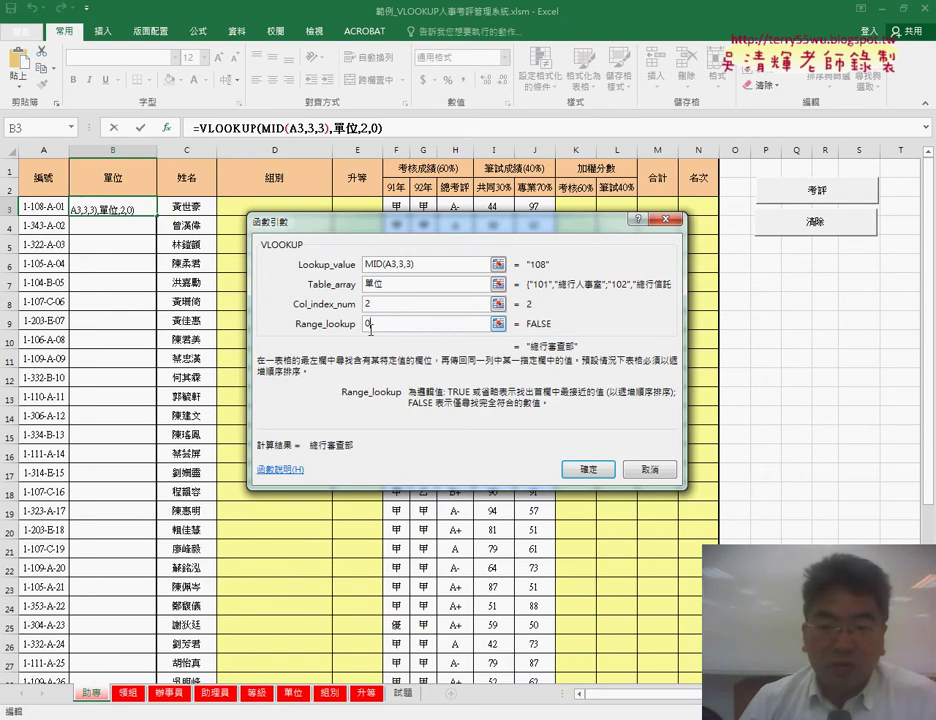
left_click(590, 470)
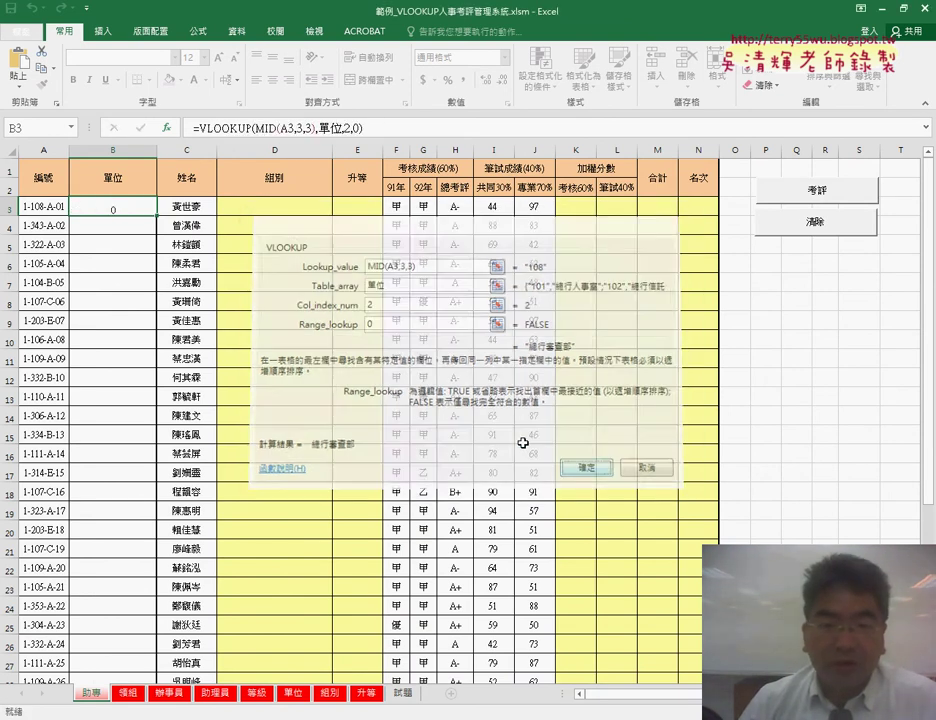
Step: Fill B3's unit-name VLOOKUP down to every employee row in the 單位 column
left_click_drag(158, 215, 157, 232)
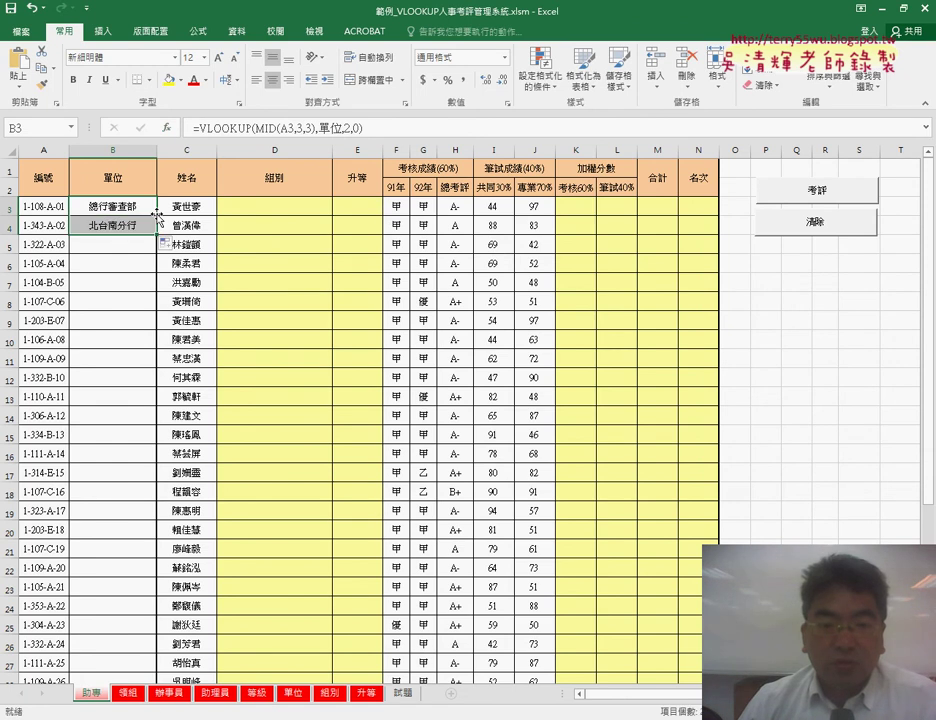
double_click(157, 234)
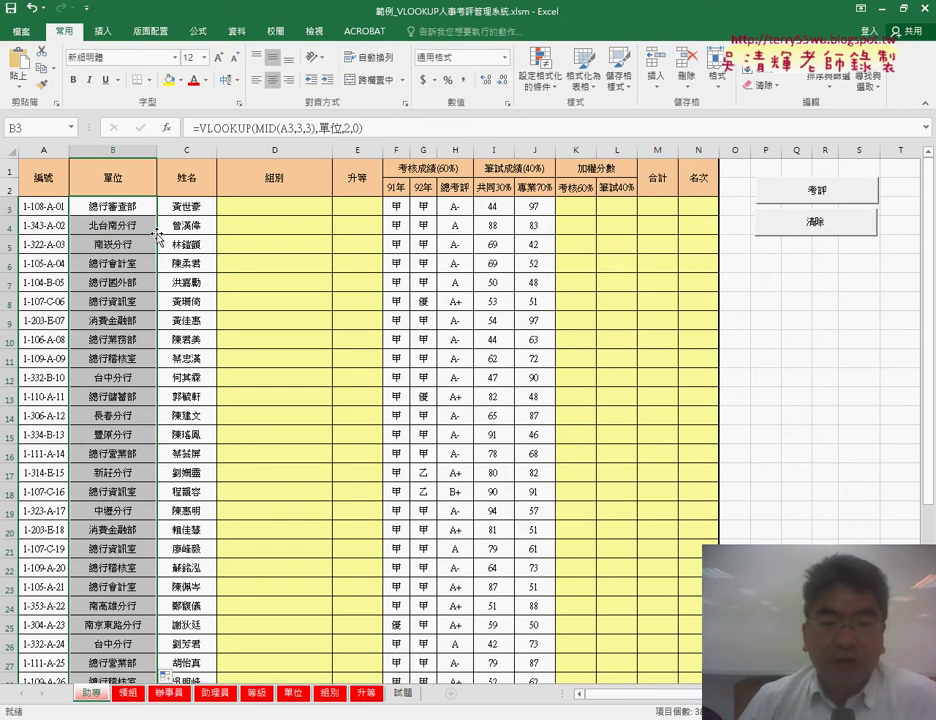
left_click(122, 208)
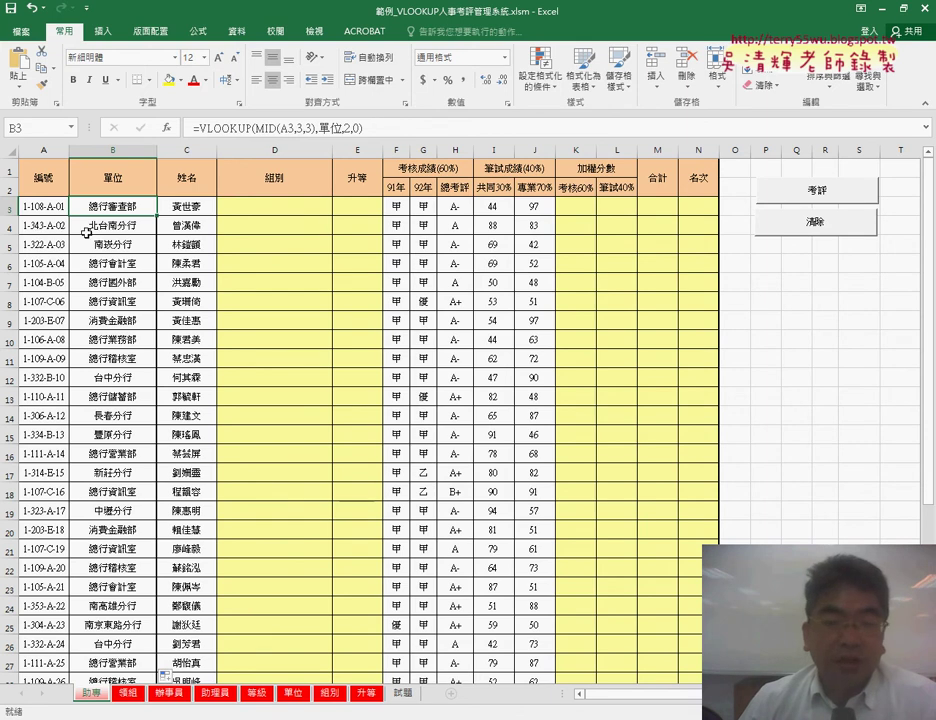
left_click(283, 206)
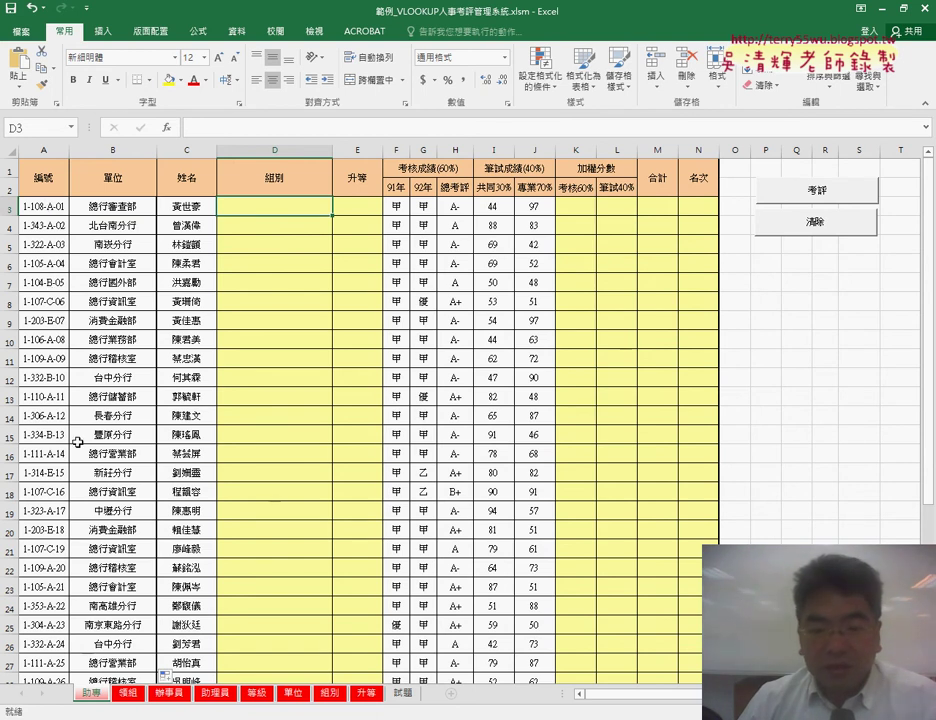
Step: After checking the group table, enter =MID(A3,7,1) in D3
left_click(330, 694)
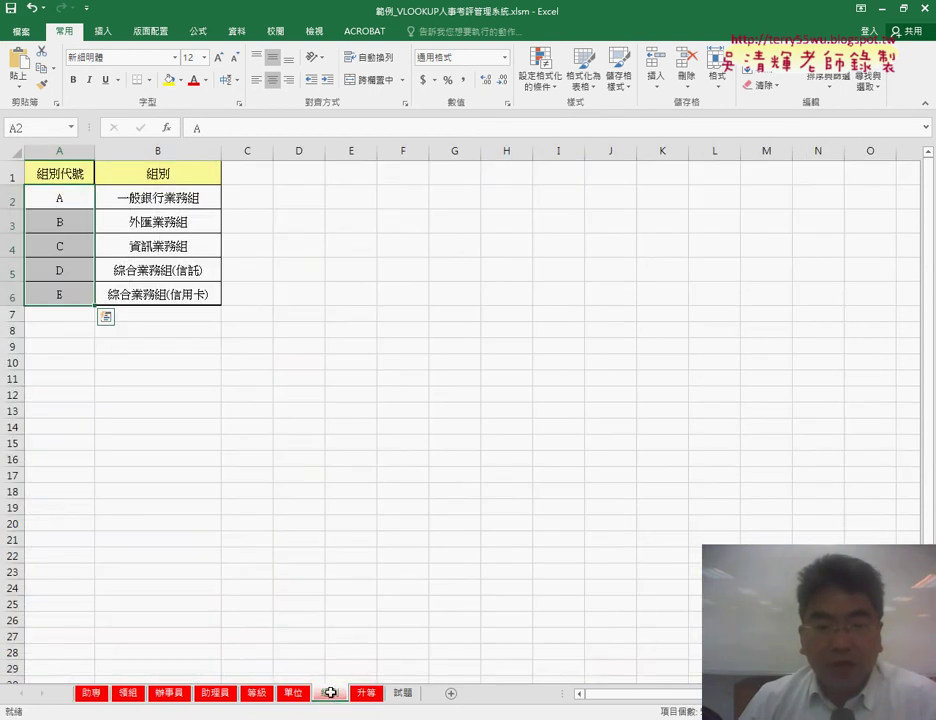
key("Escape")
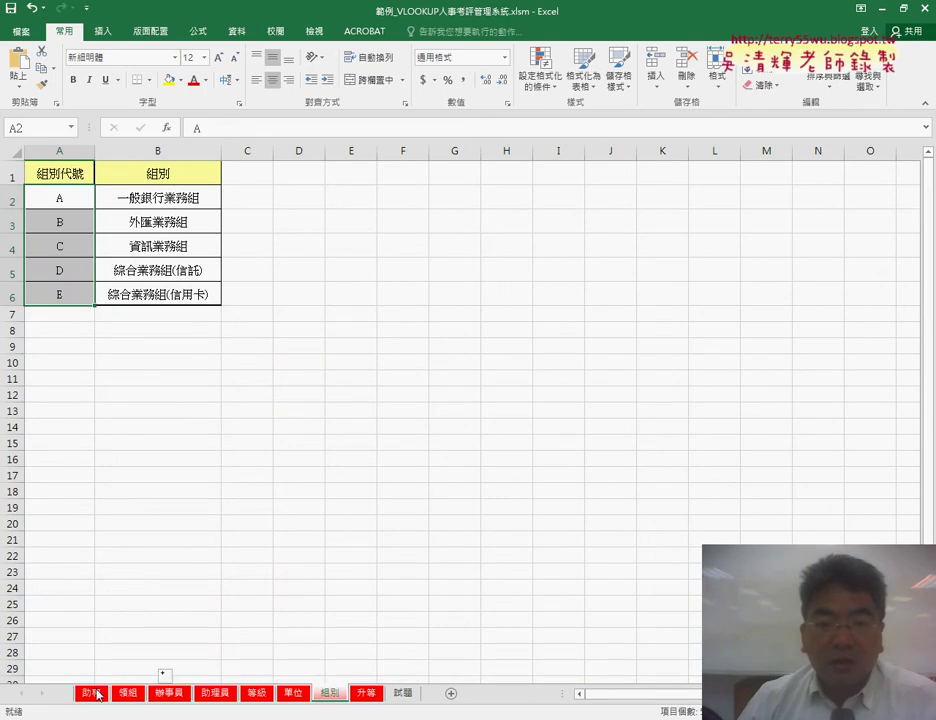
left_click(95, 693)
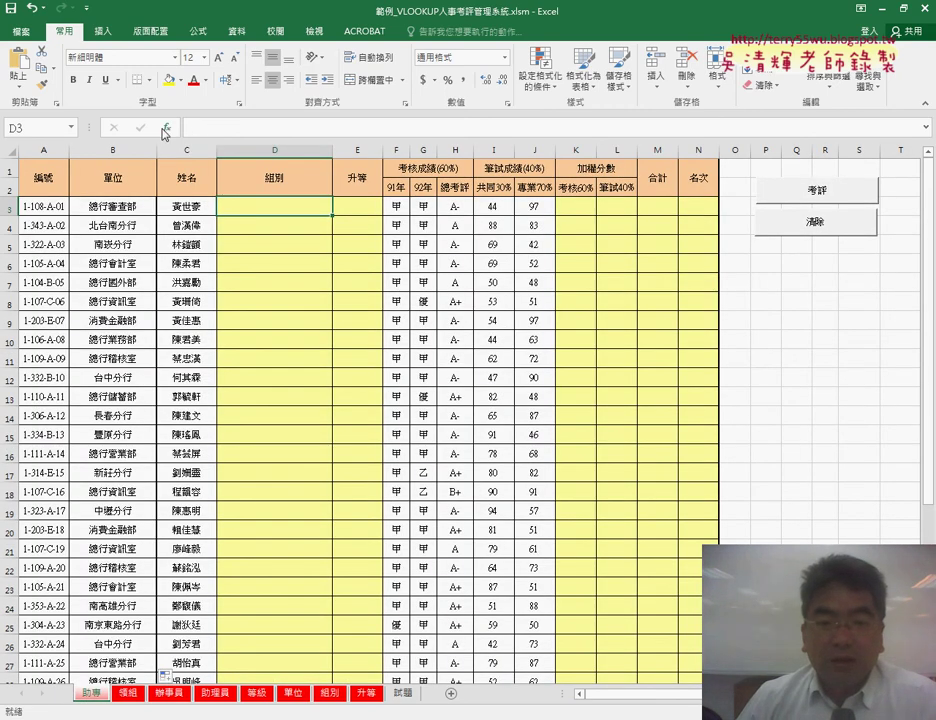
left_click(166, 128)
left_click(548, 278)
left_click(470, 290)
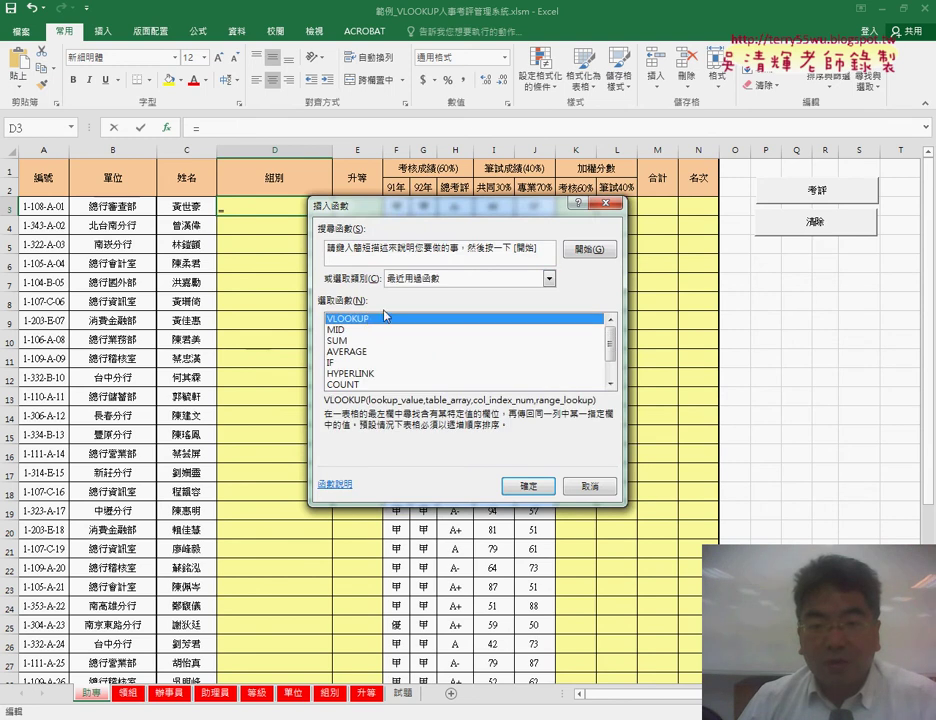
double_click(340, 329)
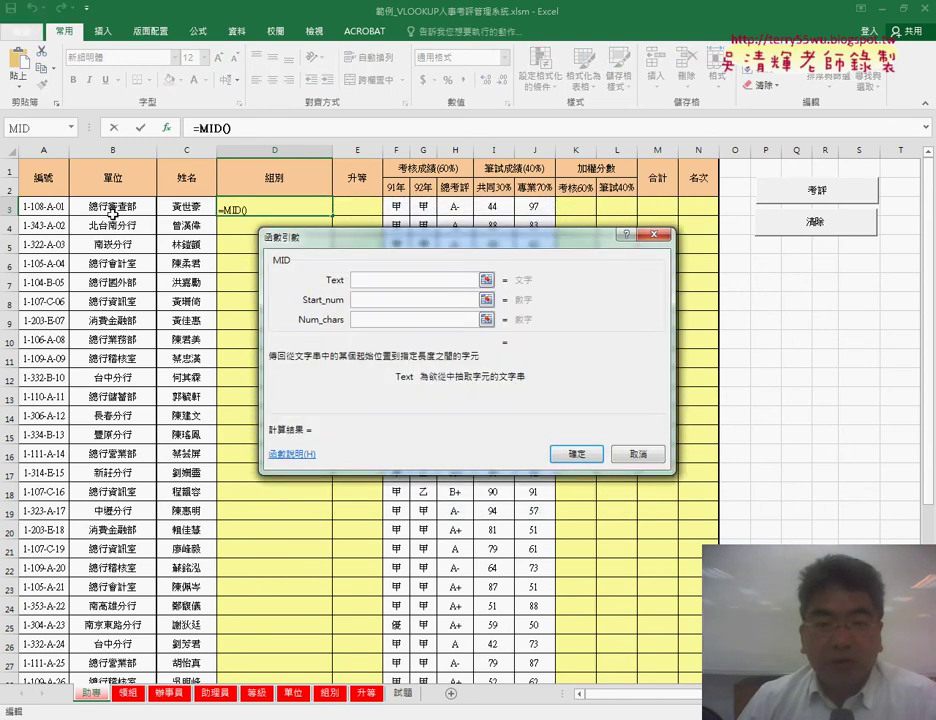
left_click(45, 207)
left_click(405, 300)
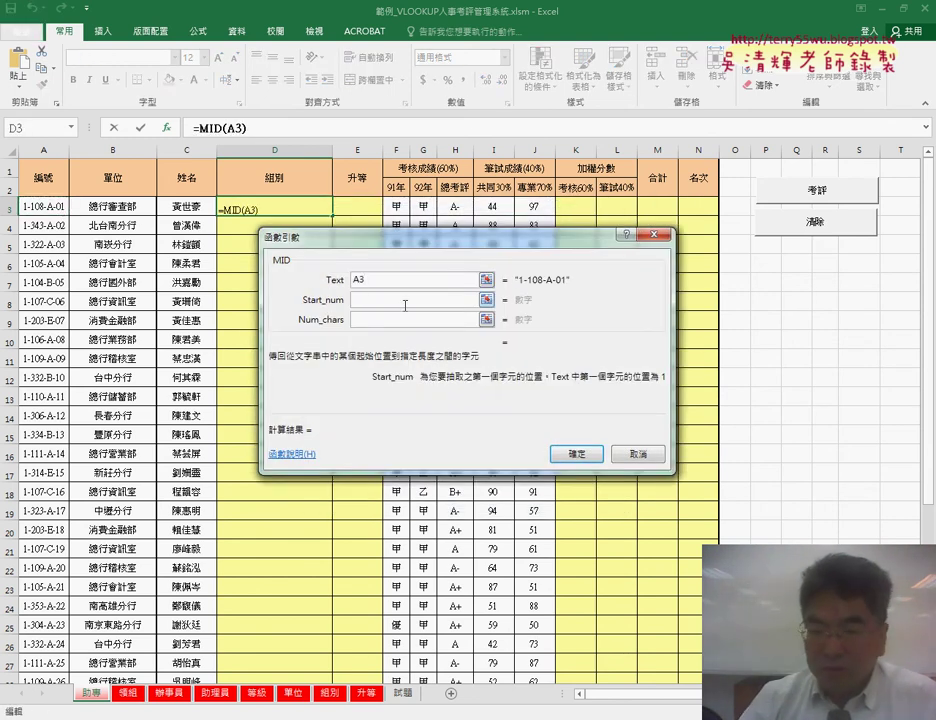
type("7")
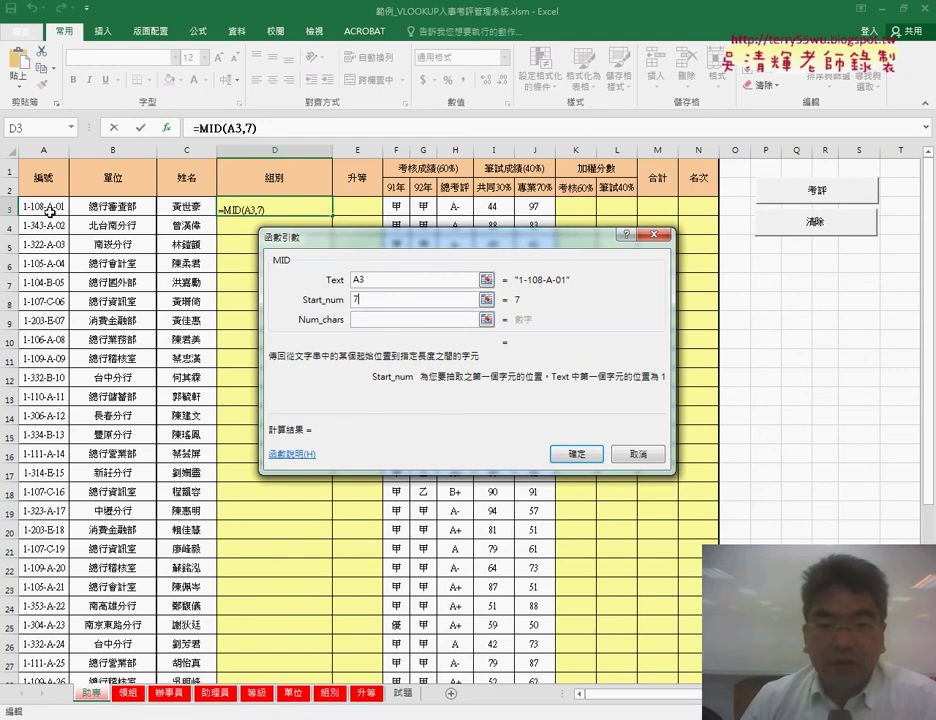
left_click(378, 319)
type("1")
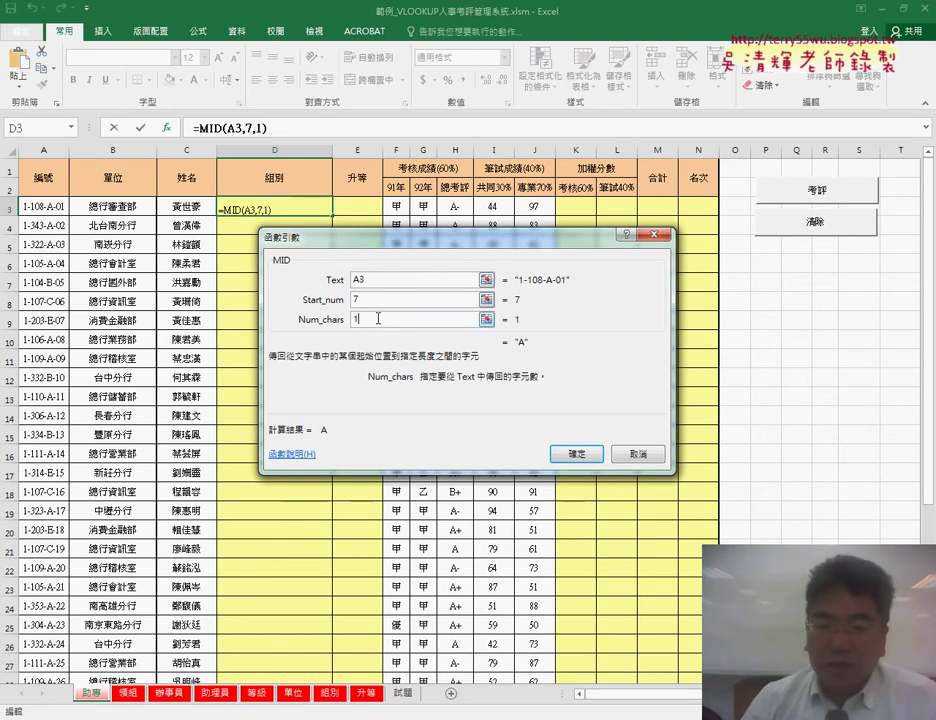
left_click(576, 453)
Step: Cut the MID formula and start a VLOOKUP using MID(A3,7,1) as its lookup value
left_click_drag(192, 128, 260, 128)
right_click(220, 130)
left_click(266, 140)
key("shift+F3")
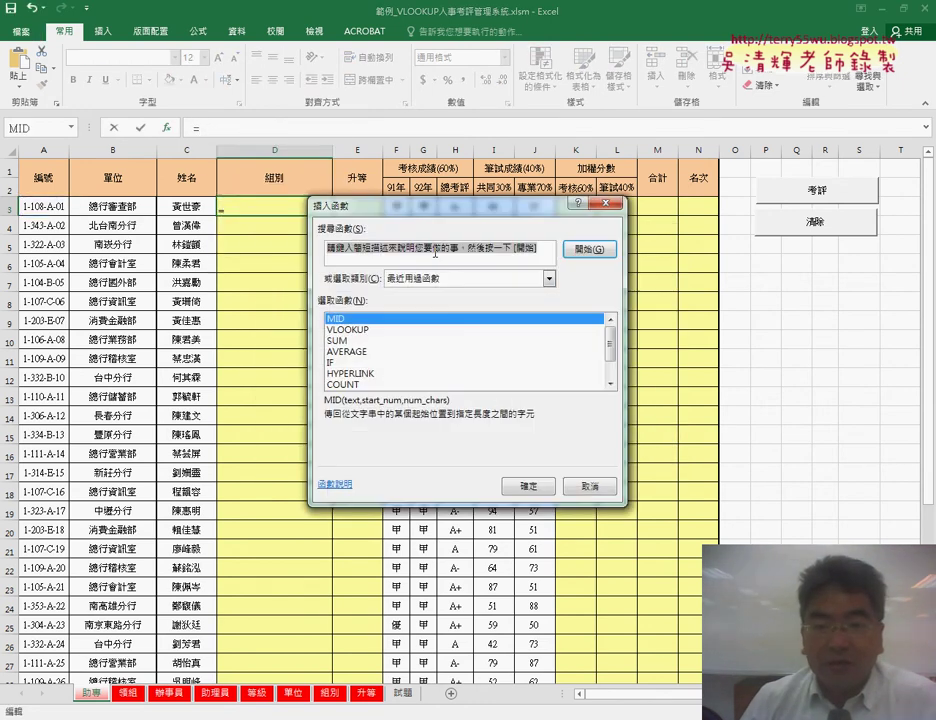
double_click(358, 336)
right_click(382, 265)
left_click(406, 316)
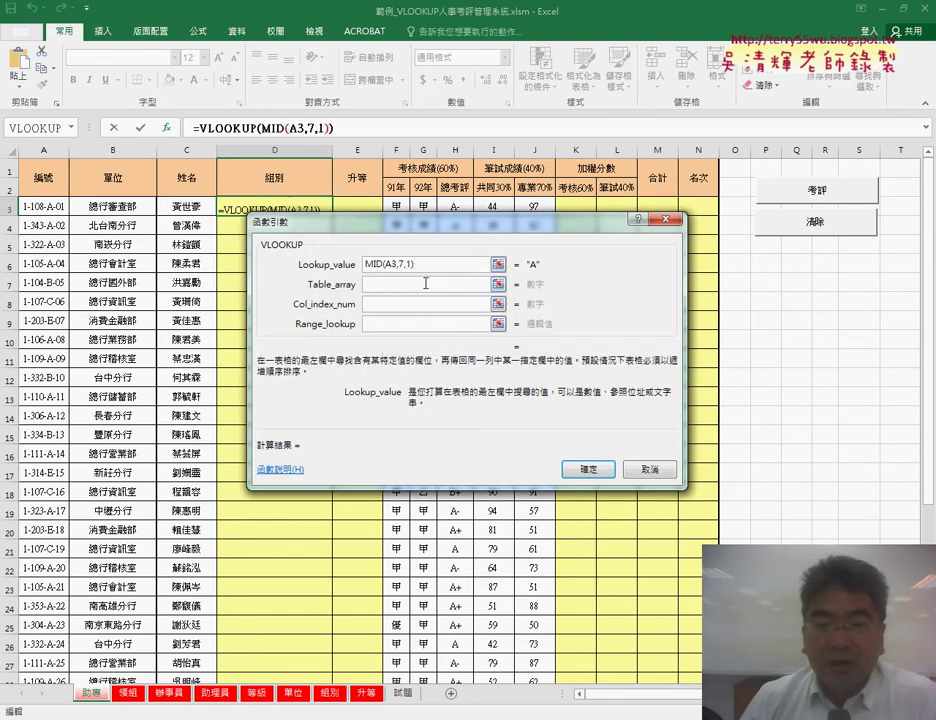
Step: Set the VLOOKUP table array to the 組別 named range
left_click(414, 283)
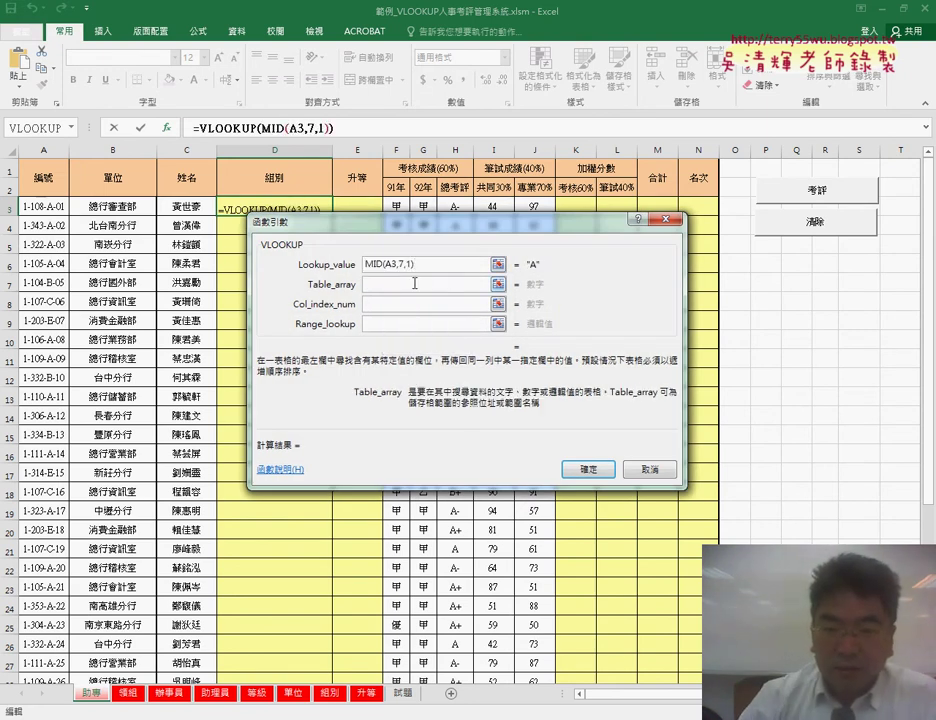
key("F3")
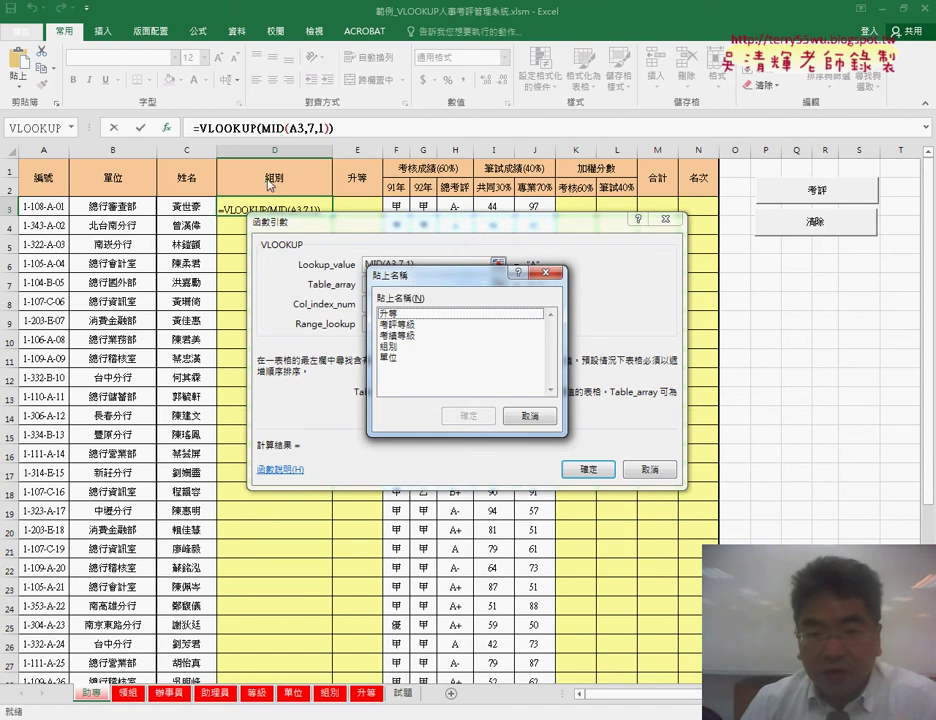
left_click(388, 346)
left_click(459, 416)
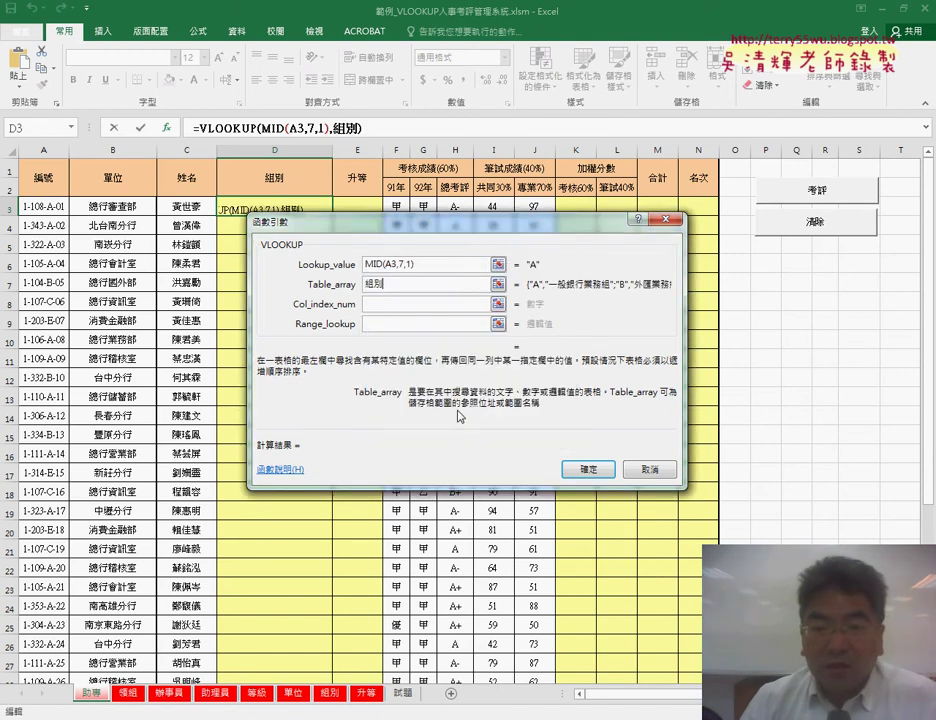
left_click(376, 305)
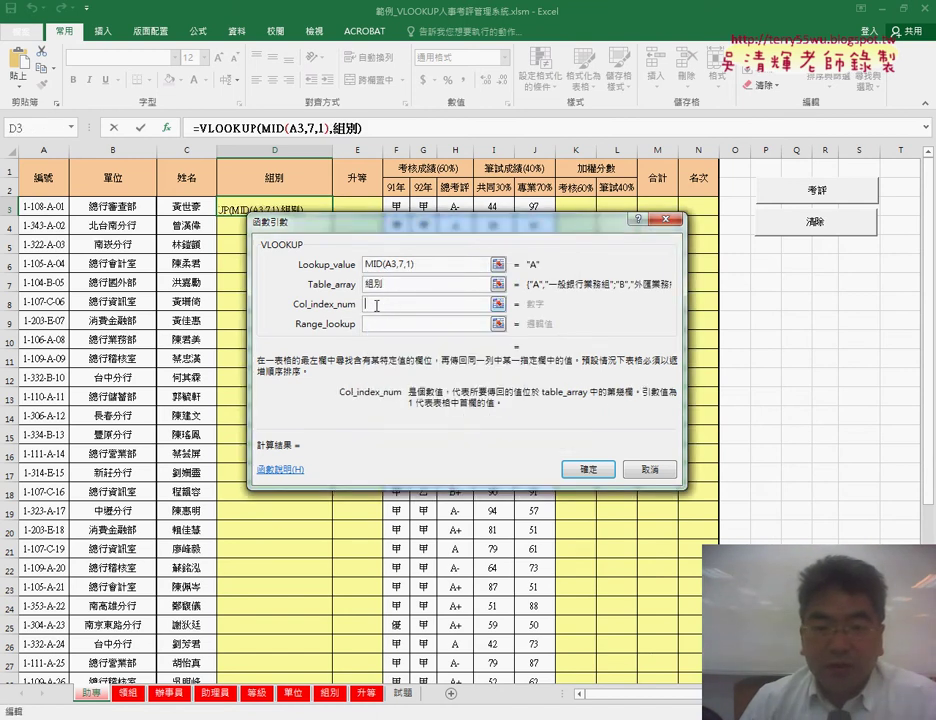
left_click(388, 286)
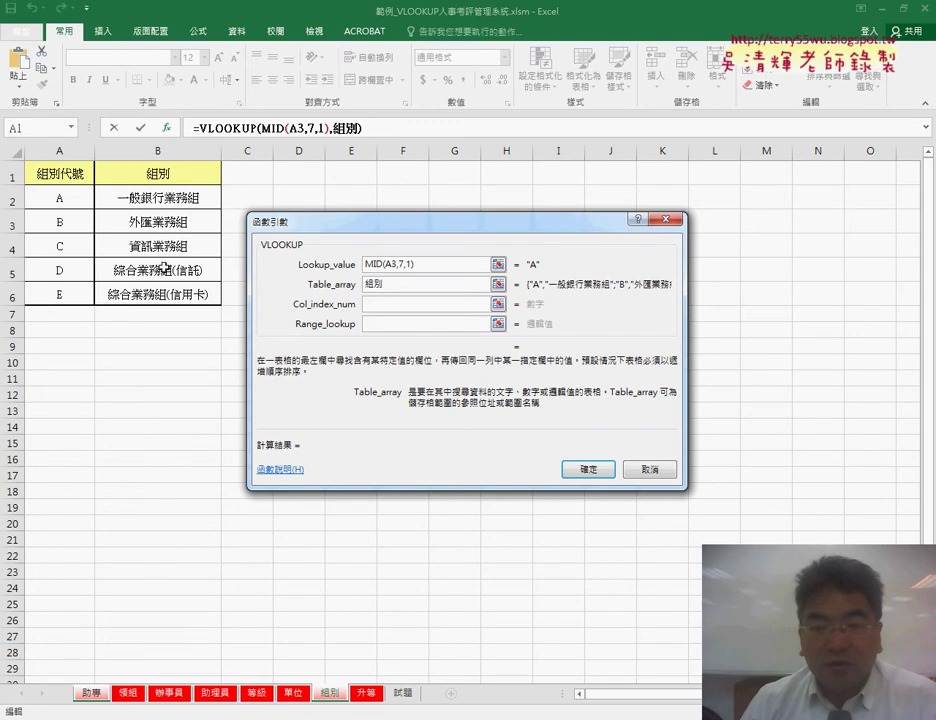
Step: Enter column 2 and range lookup 0, then fill D3's formula down the 組別 column
left_click(374, 304)
type("2")
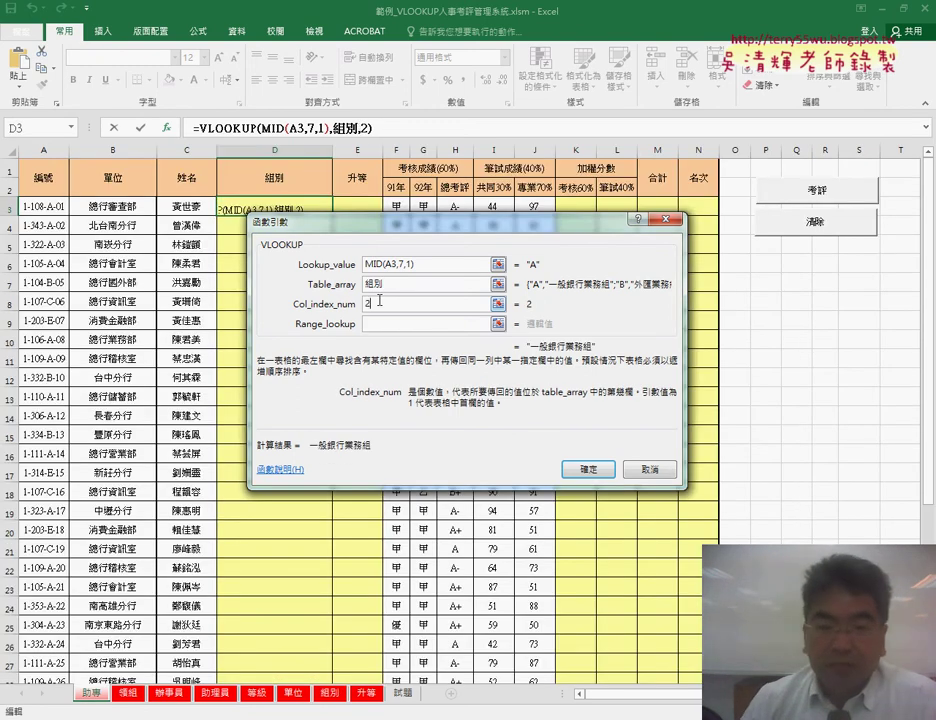
left_click(386, 323)
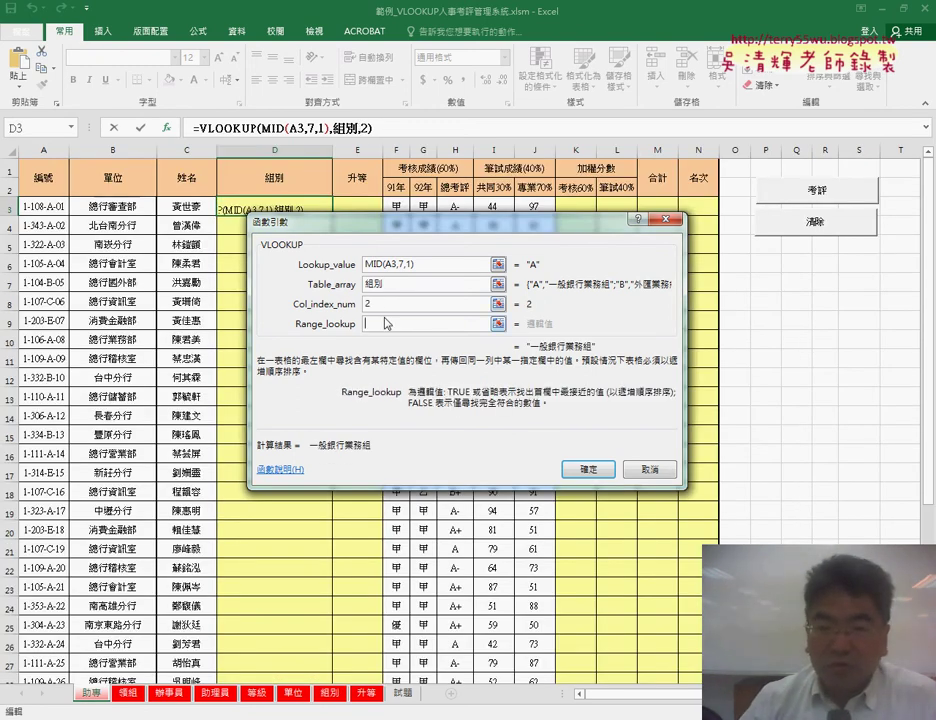
type(",0")
left_click(588, 469)
double_click(331, 216)
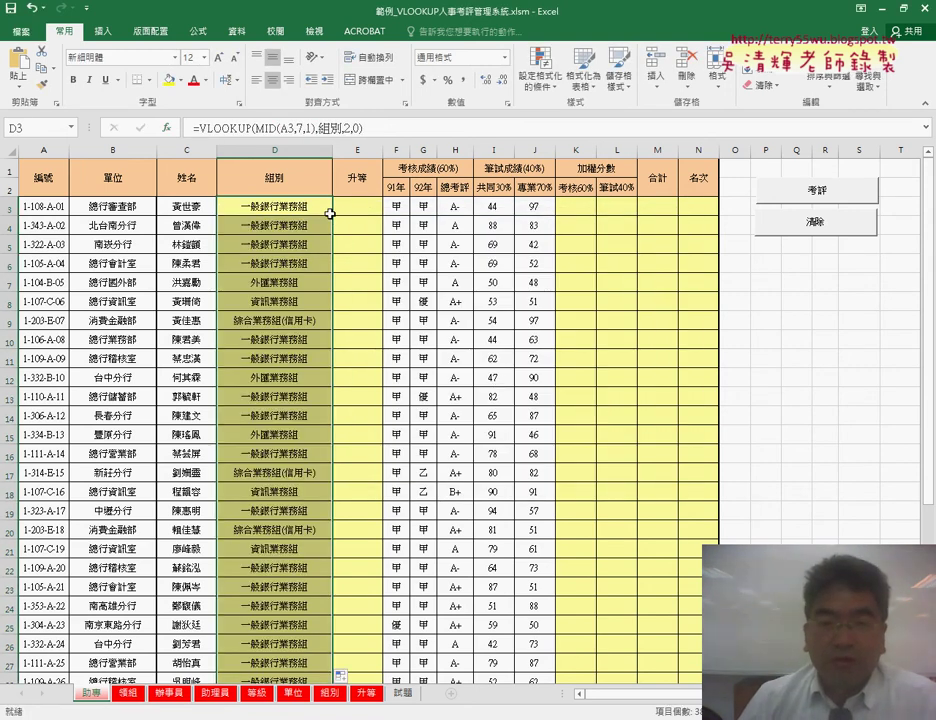
left_click(355, 205)
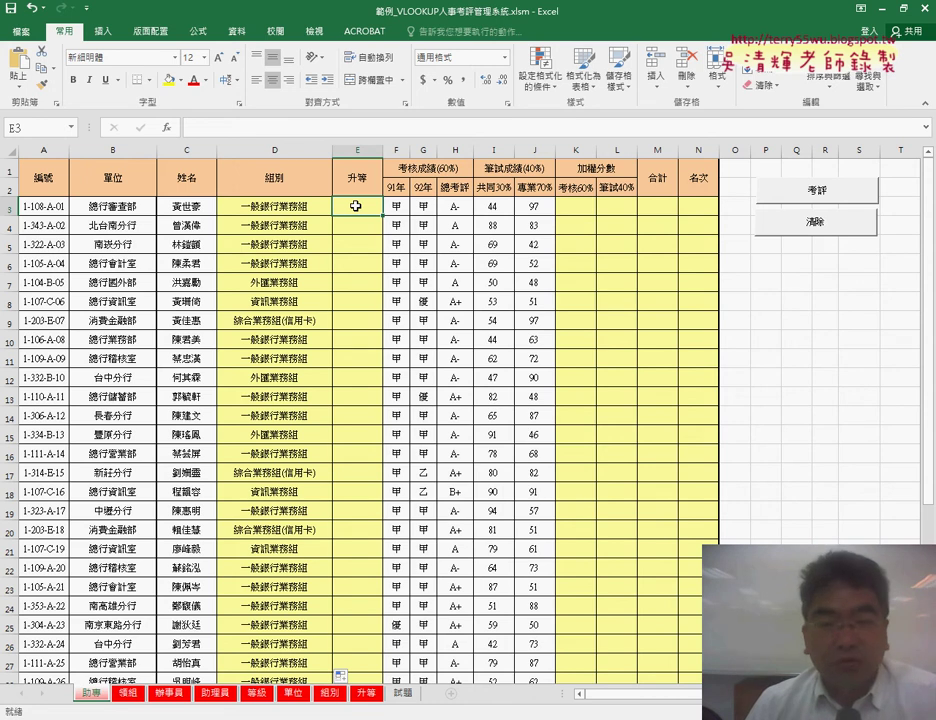
left_click(277, 205)
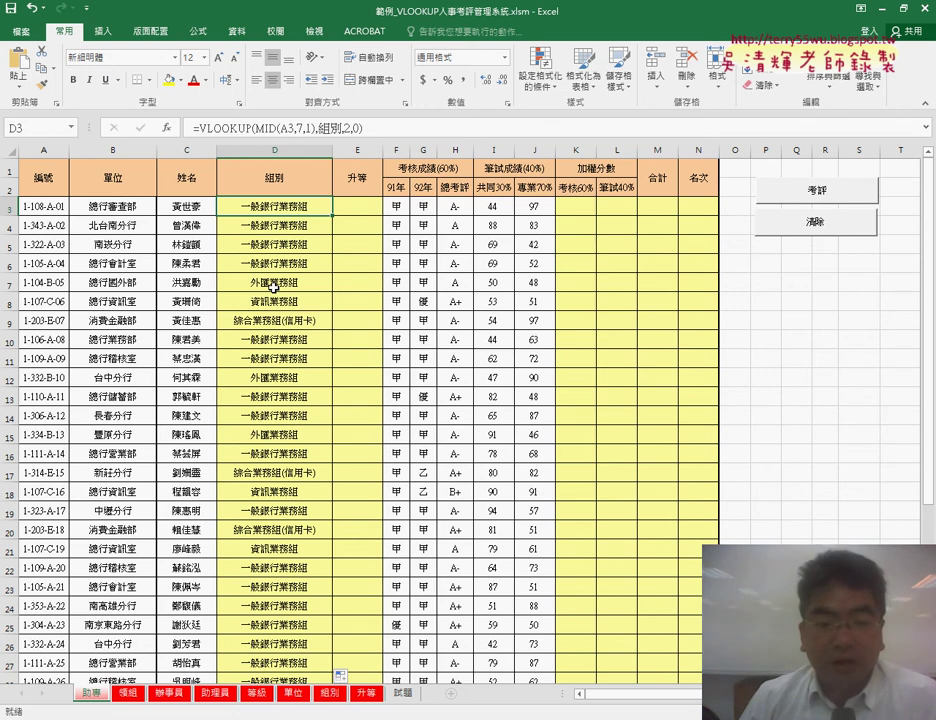
left_click(216, 693)
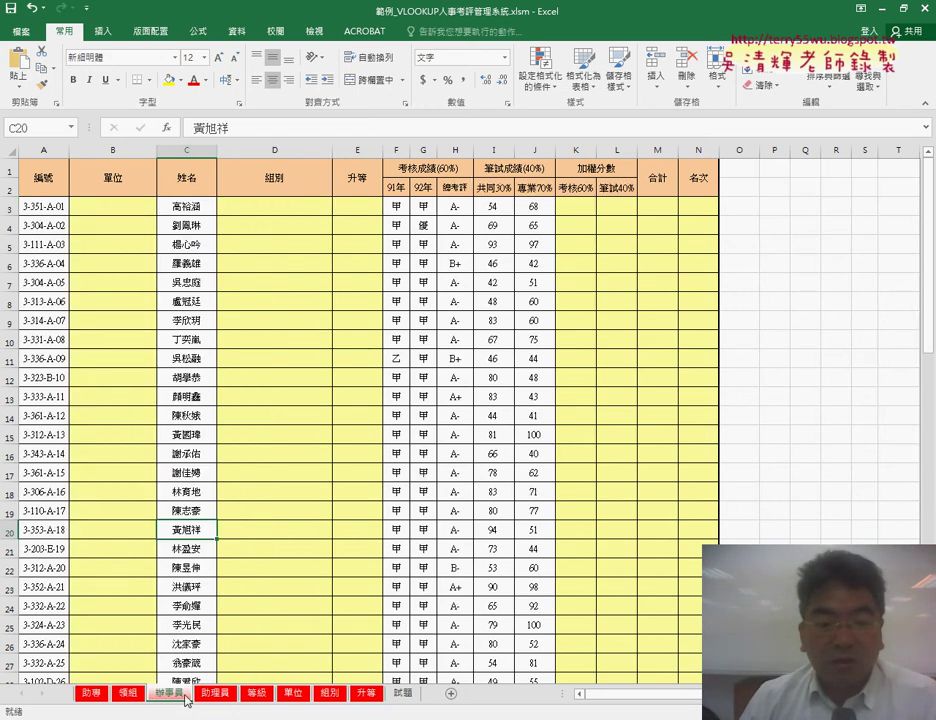
left_click(98, 697)
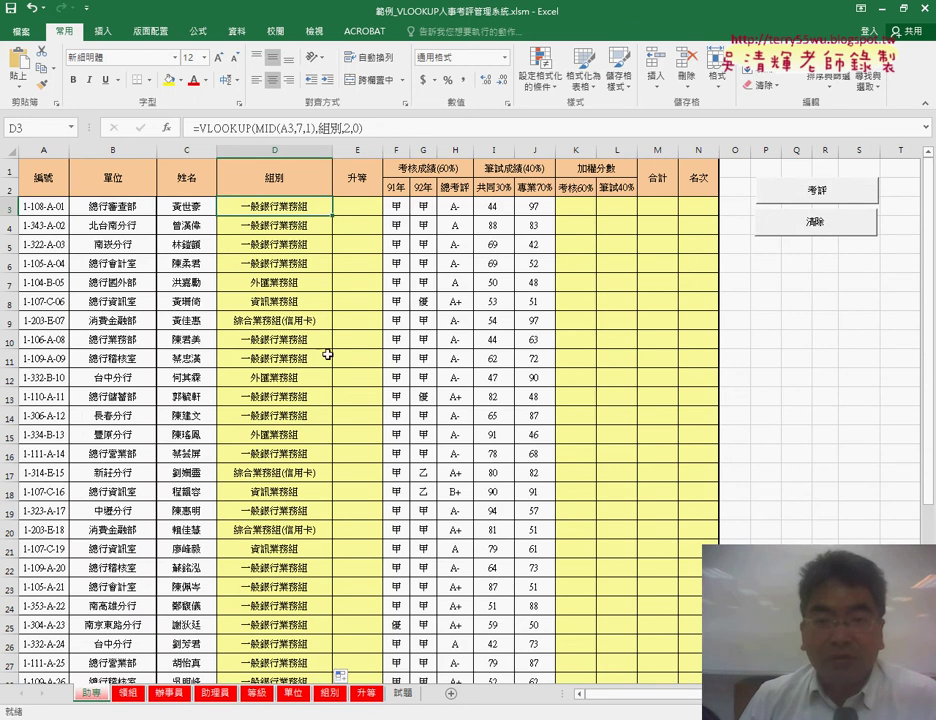
Step: Select E3, the first cell of the 升等 column
left_click(367, 205)
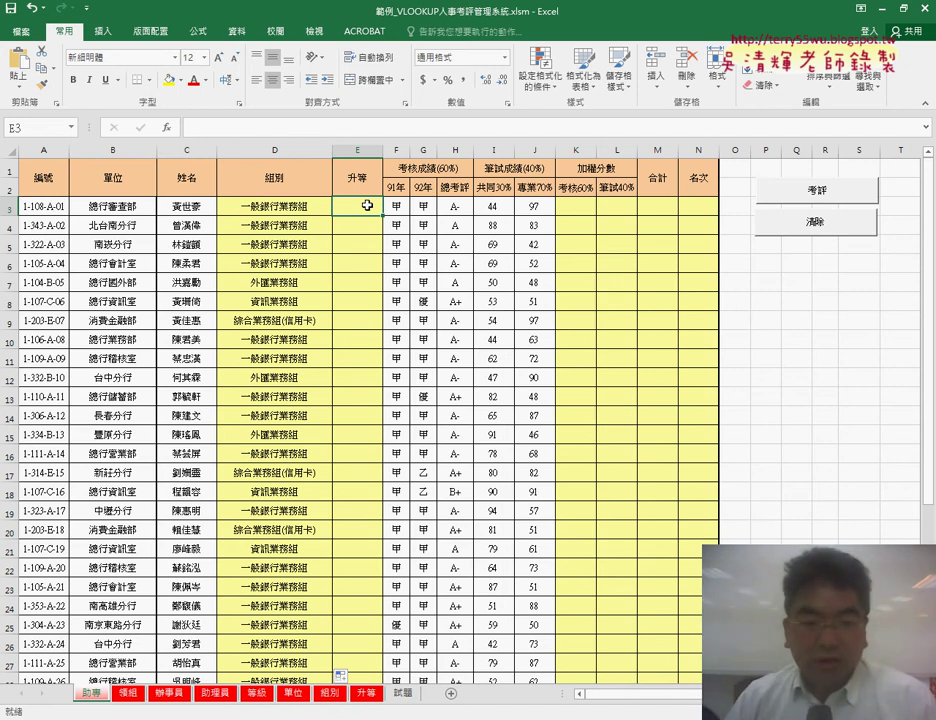
Step: Switch to Chrome and open a new blank tab
key("alt+Tab")
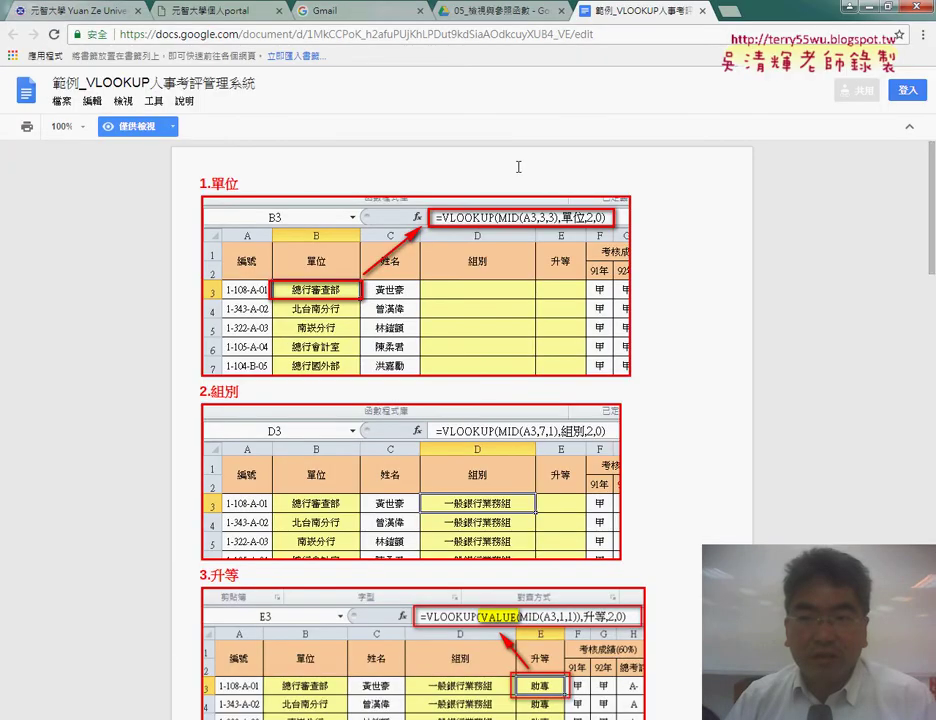
key("ctrl+t")
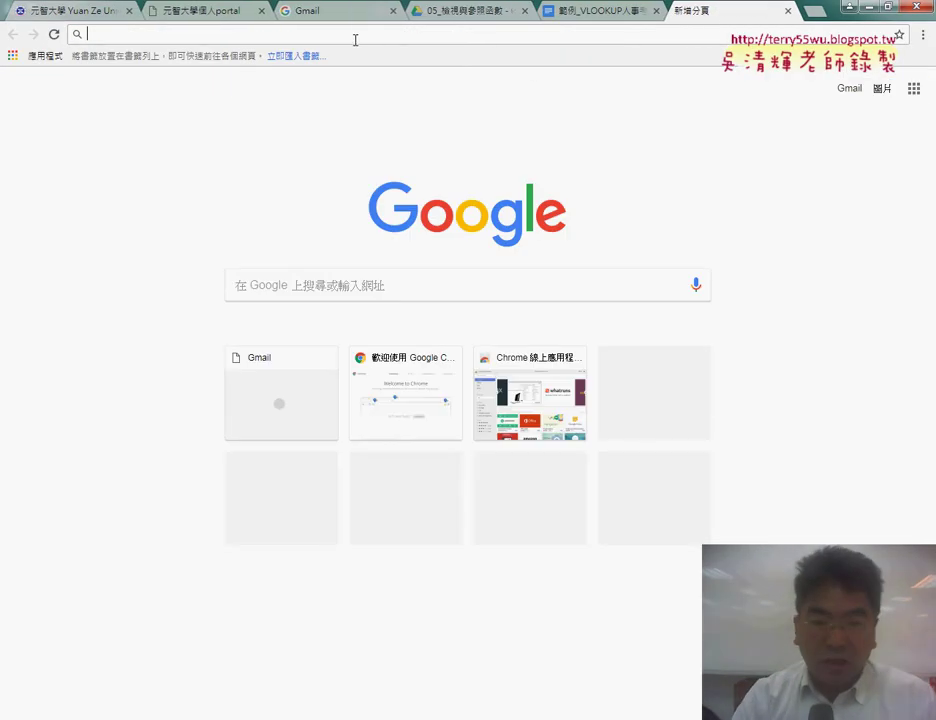
type("c")
key("BackSpace")
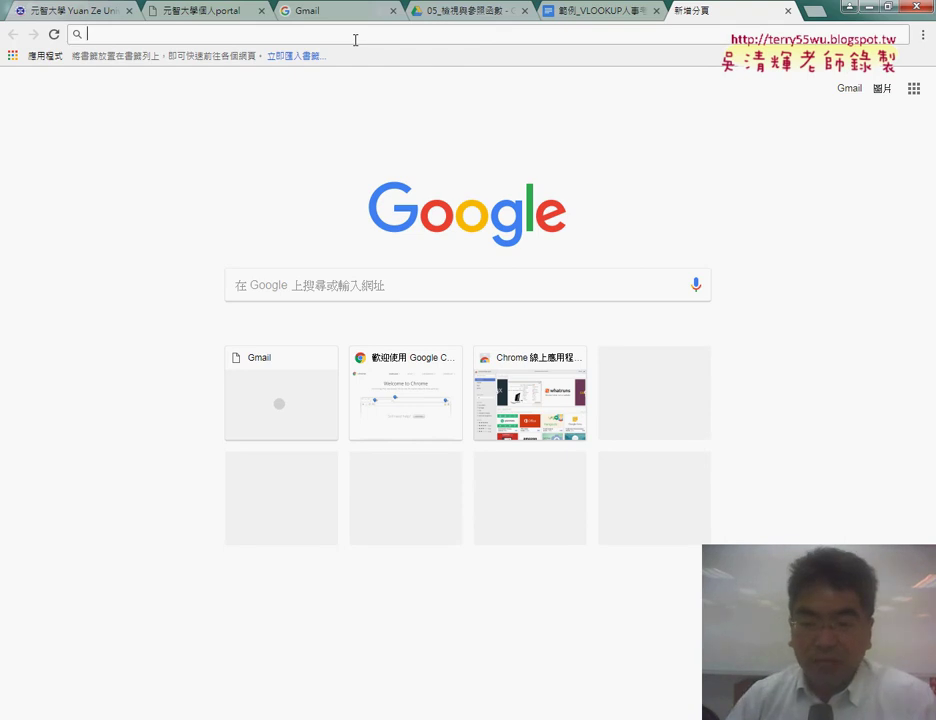
Step: Change the 新注音 input method's keyboard layout to 倚天注音鍵盤
right_click(689, 716)
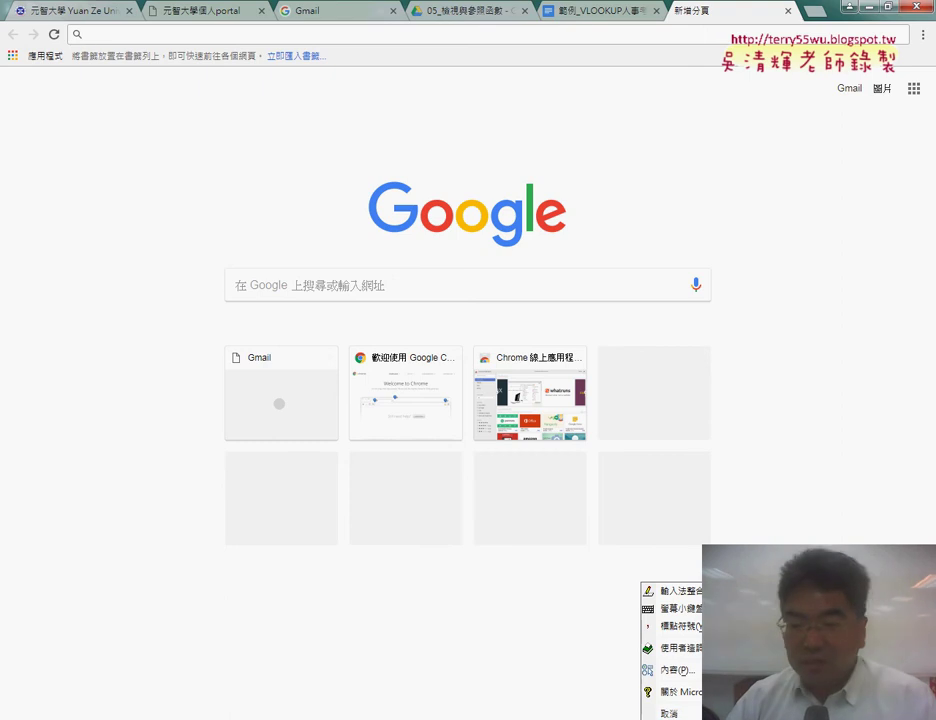
right_click(648, 716)
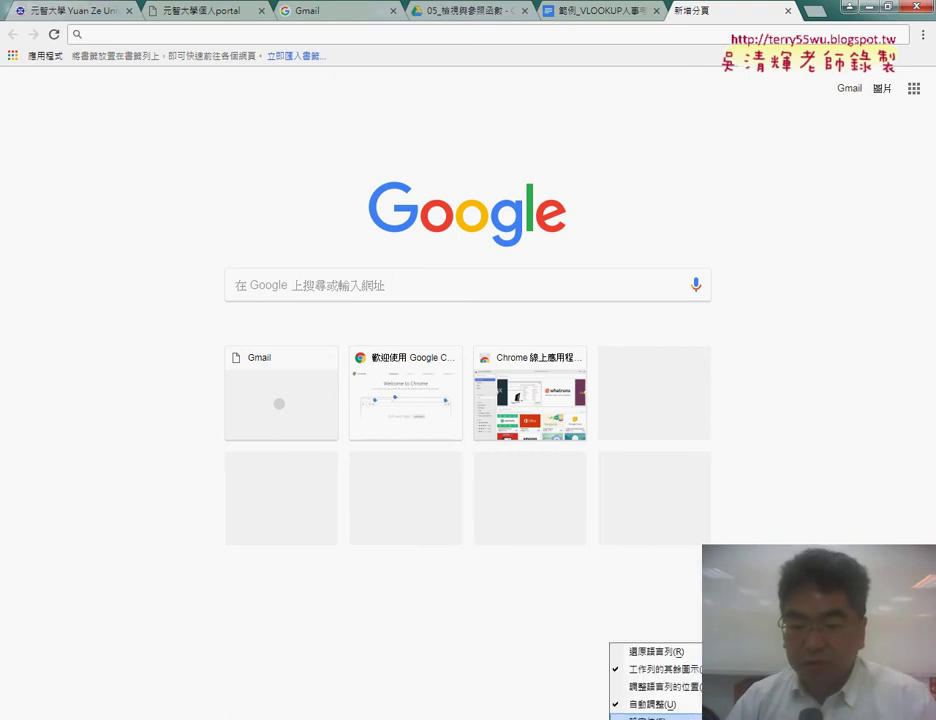
left_click(648, 716)
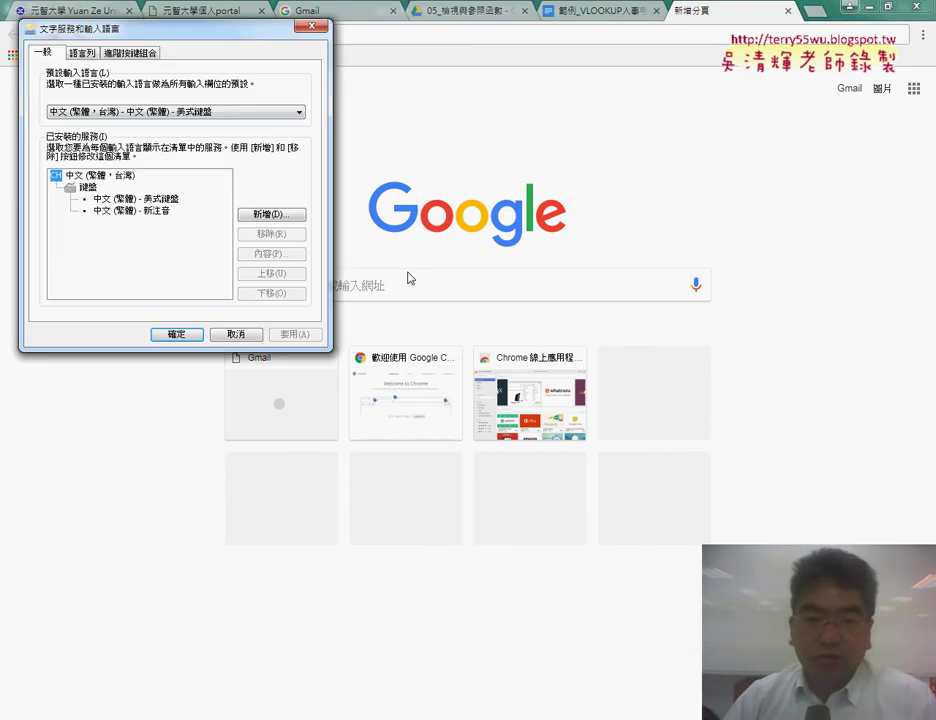
left_click_drag(128, 34, 444, 274)
double_click(478, 453)
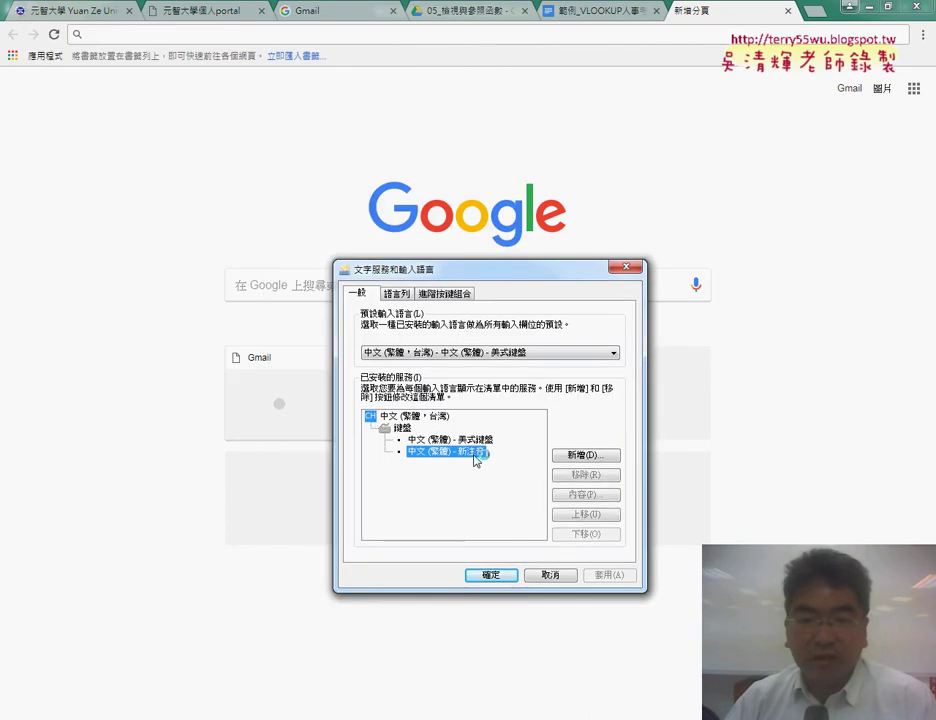
left_click(401, 197)
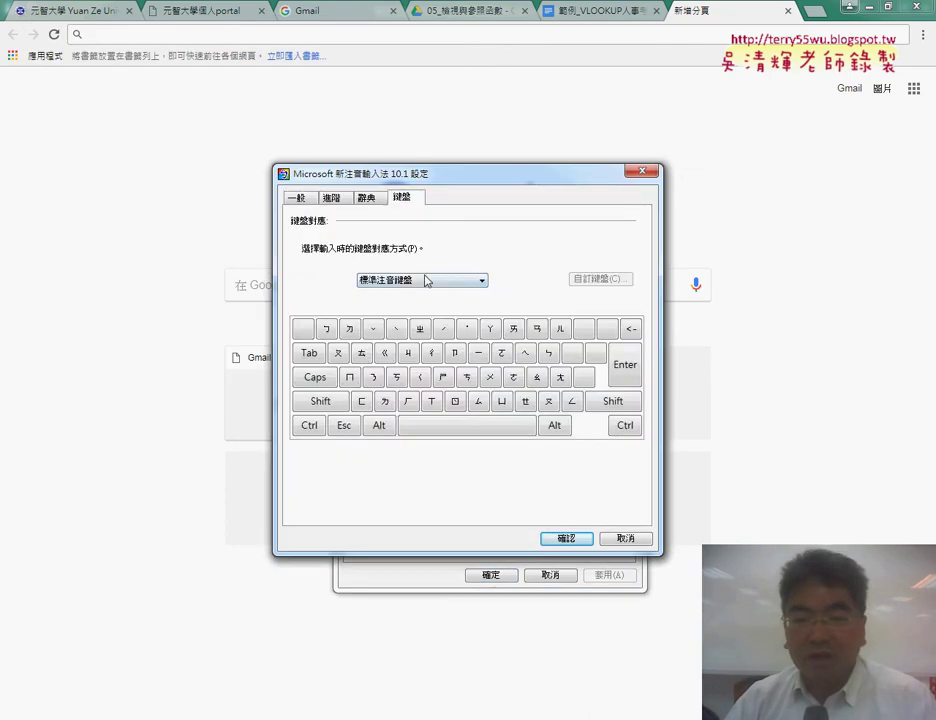
left_click(422, 280)
left_click(430, 297)
left_click(554, 541)
left_click(506, 577)
Step: Search Google for 薪資 and open the 薪情平臺 result in a new tab
left_click(287, 289)
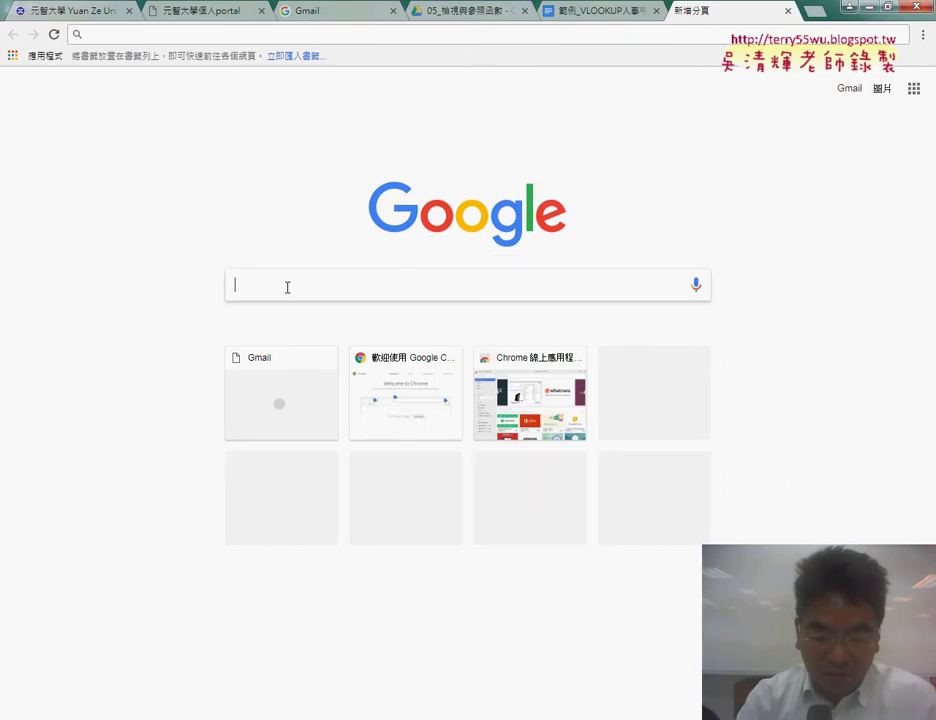
type("b")
type("新")
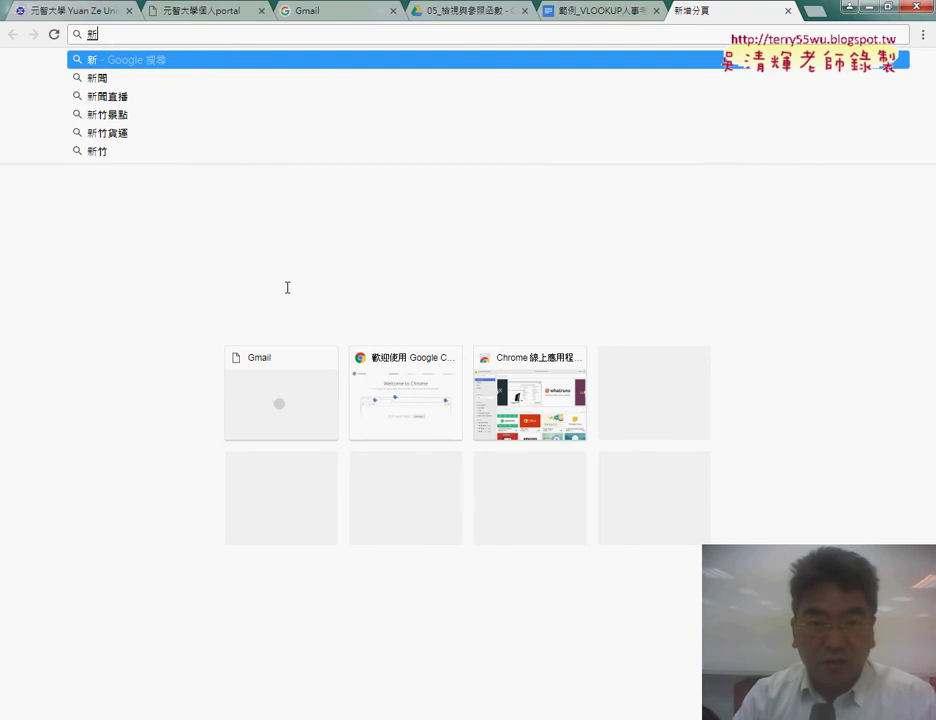
type("薪資")
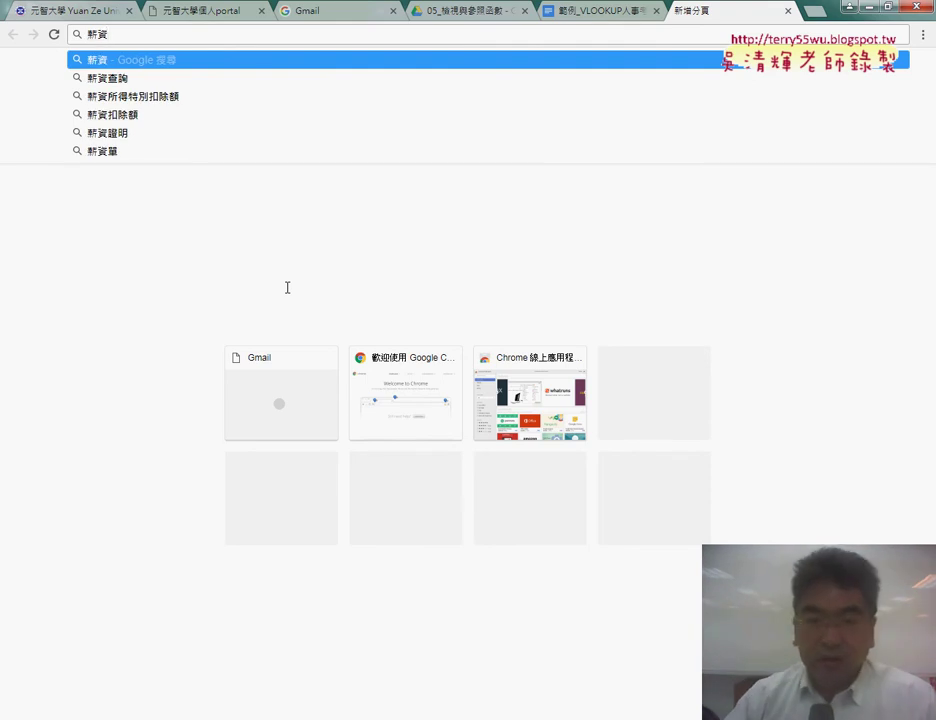
key("Return")
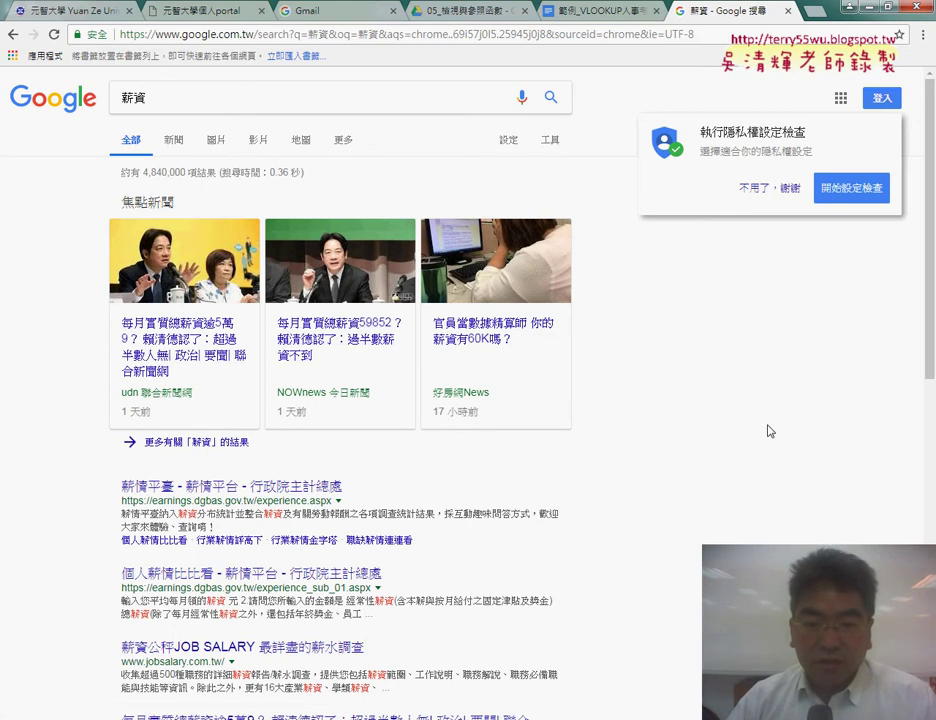
scroll(770, 431, "down", 3)
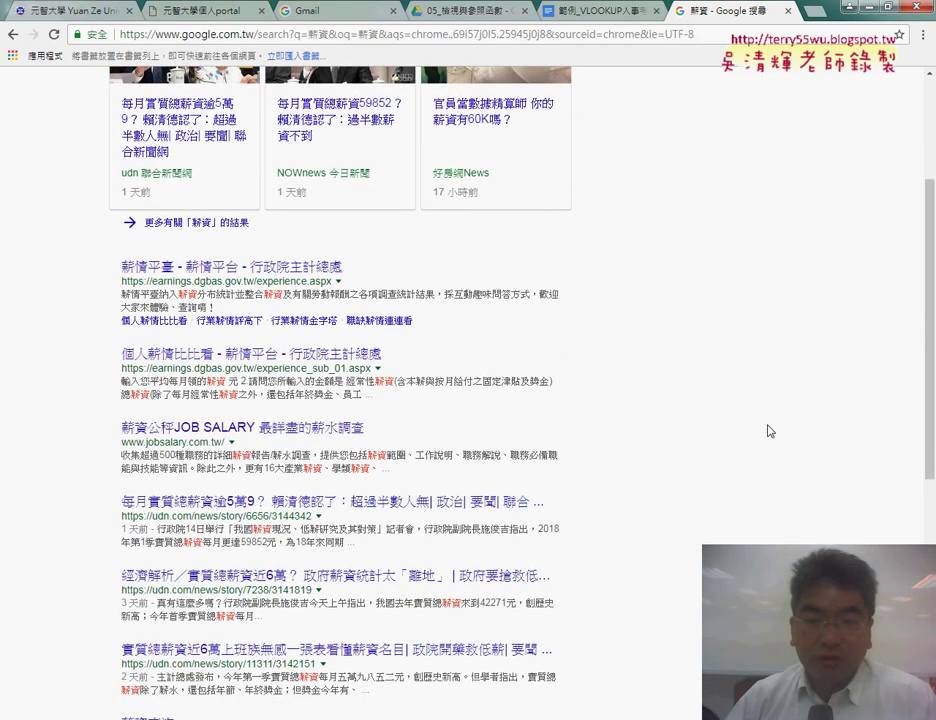
left_click(289, 270, "ctrl")
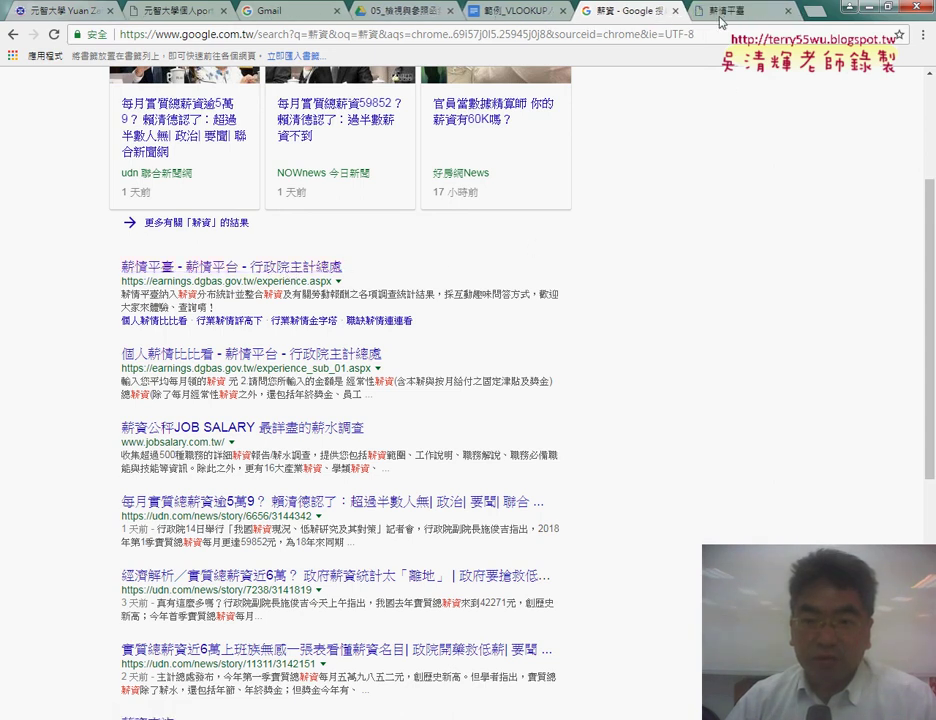
left_click(721, 10)
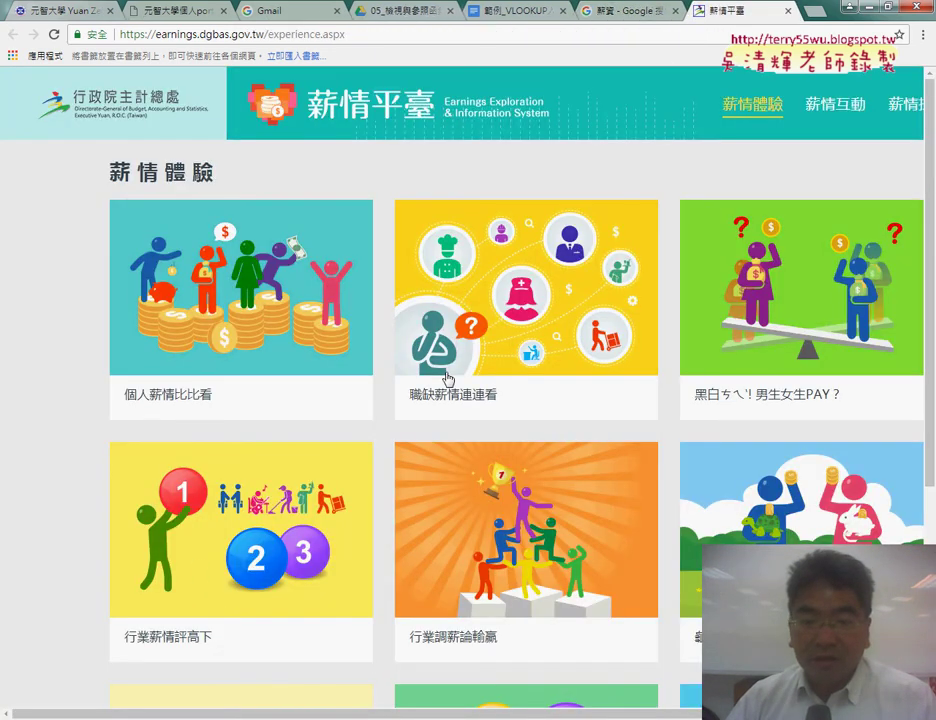
Step: In 個人薪情比比看, submit a 40,000元 monthly salary to see its D4–D5 decile chart
scroll(445, 380, "down", 2)
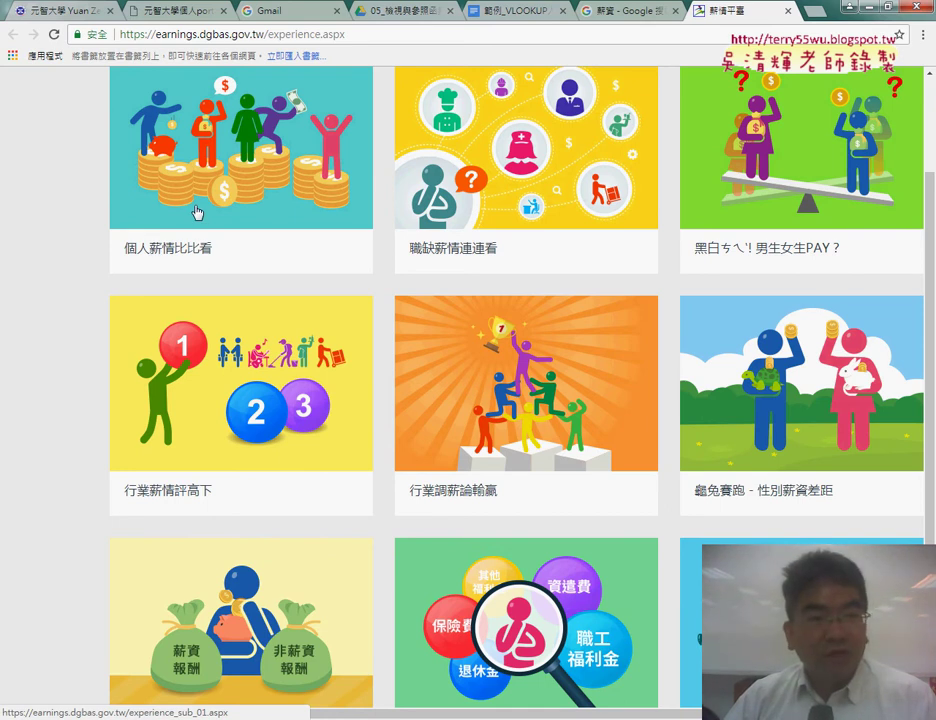
left_click(197, 212)
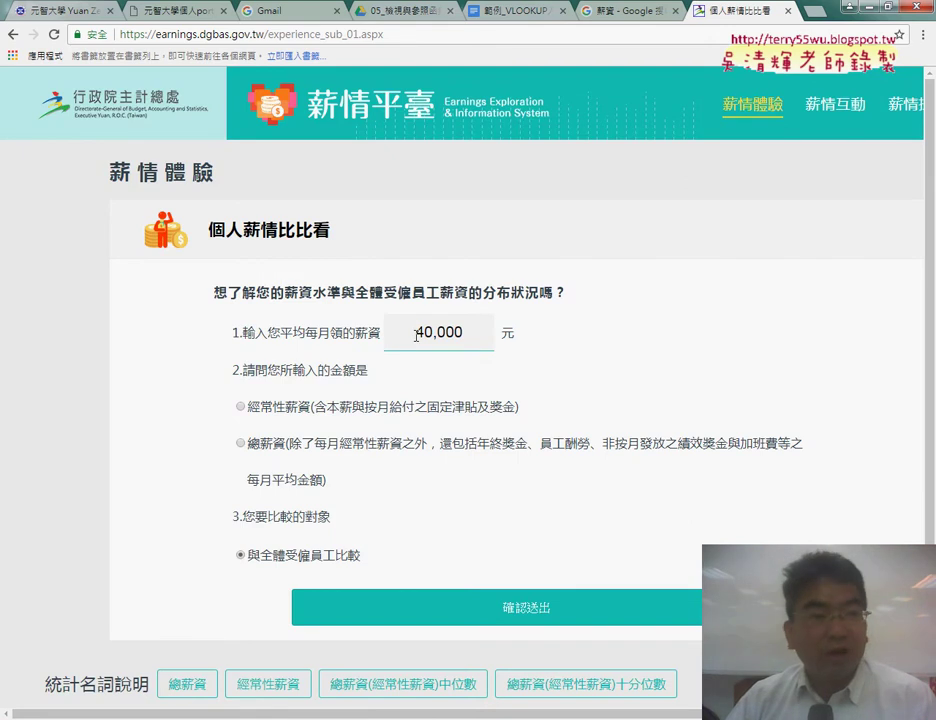
scroll(415, 400, "down", 2)
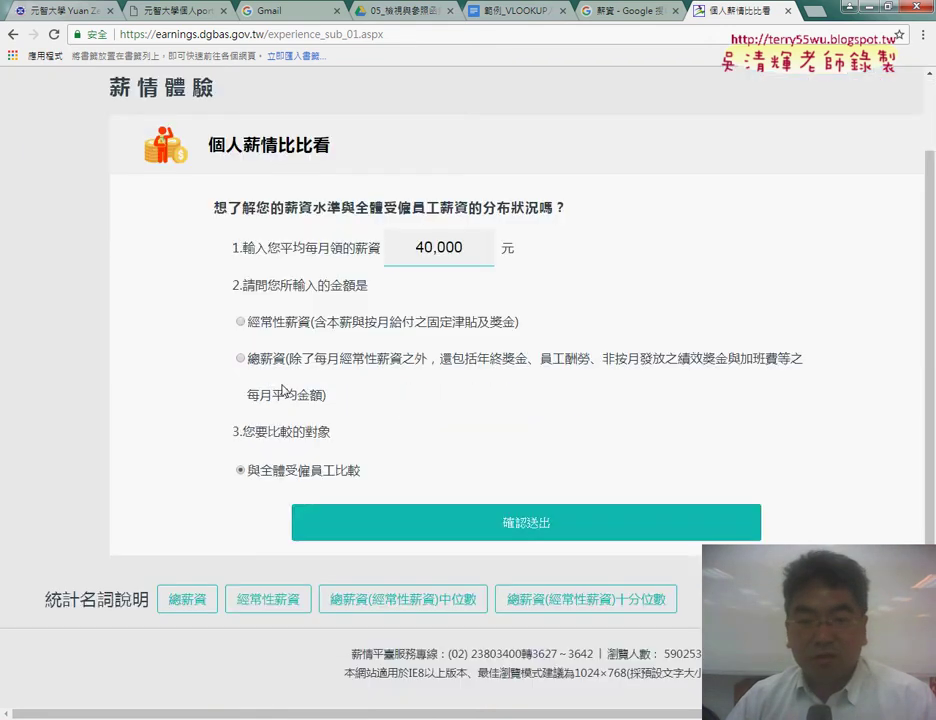
left_click(478, 530)
scroll(357, 470, "down", 3)
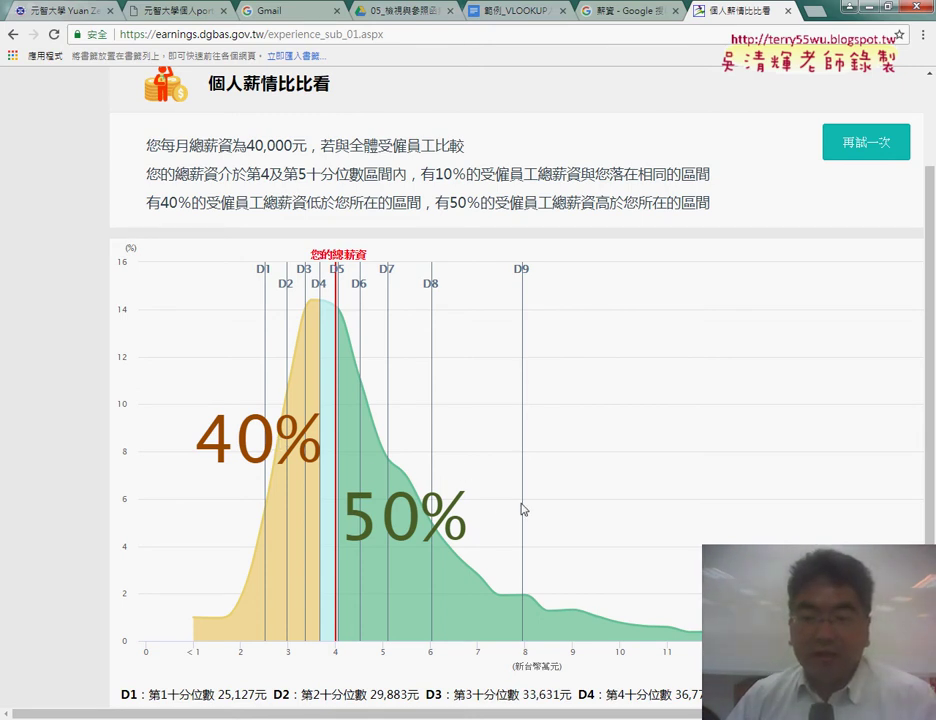
scroll(522, 508, "down", 3)
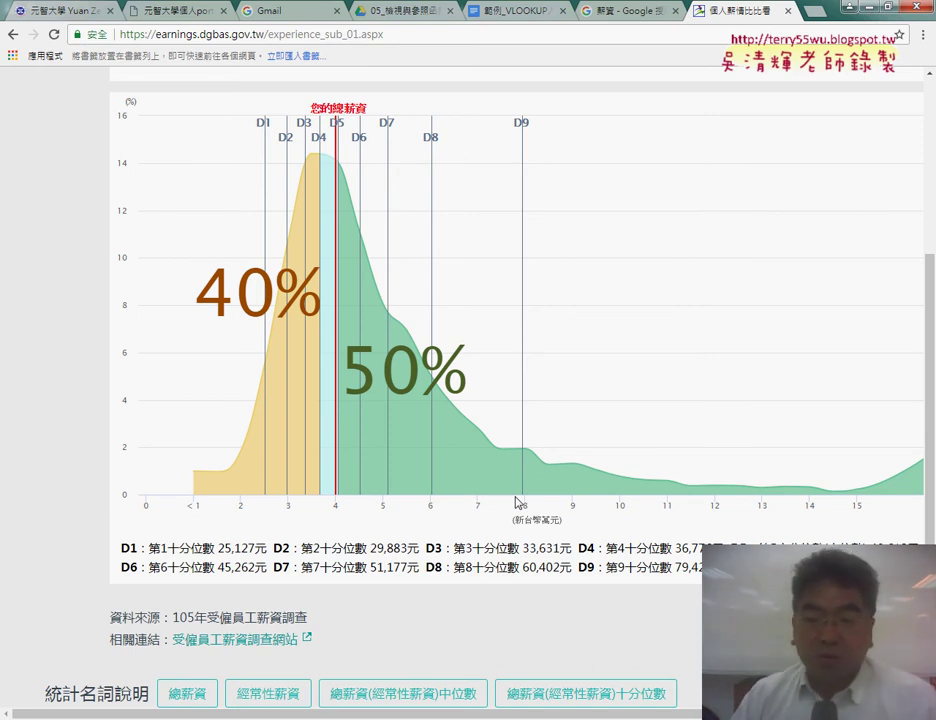
scroll(300, 375, "down", 1)
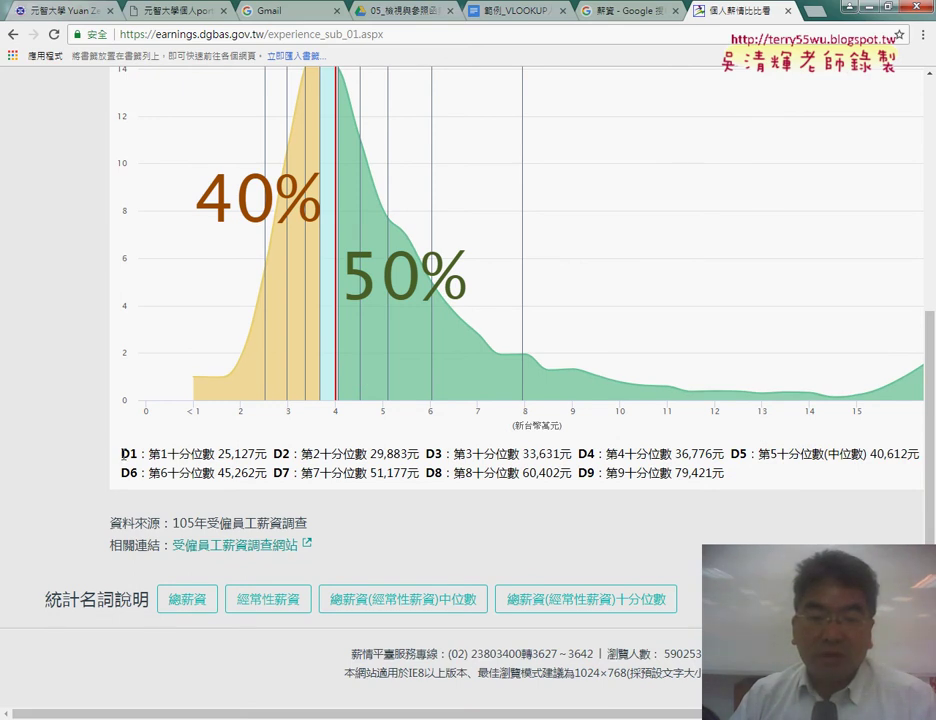
left_click_drag(128, 453, 268, 457)
left_click(270, 459)
left_click_drag(121, 453, 266, 455)
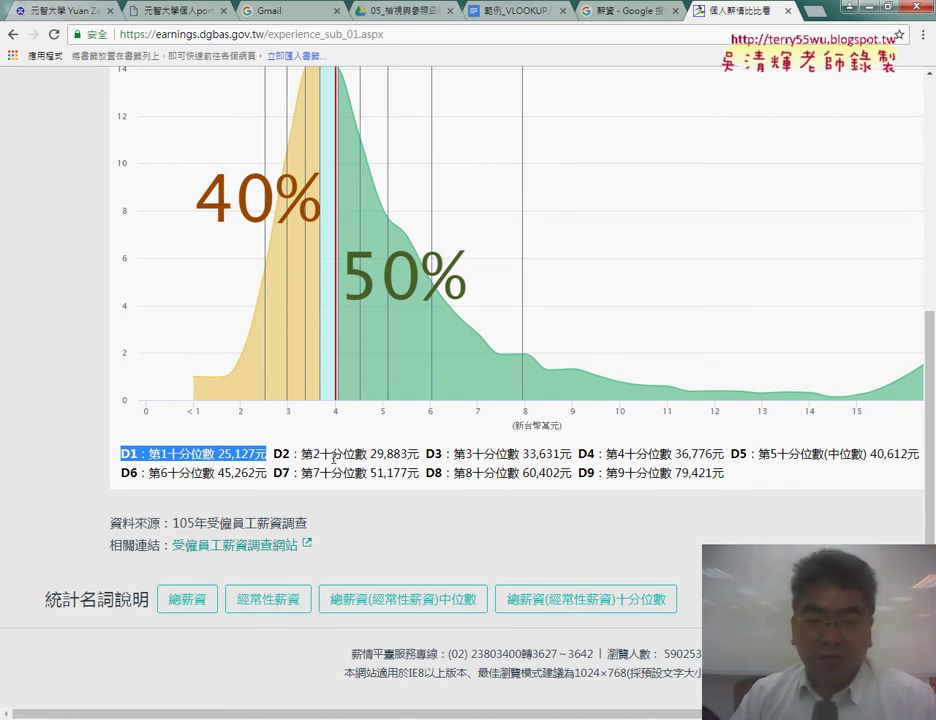
left_click_drag(419, 454, 293, 456)
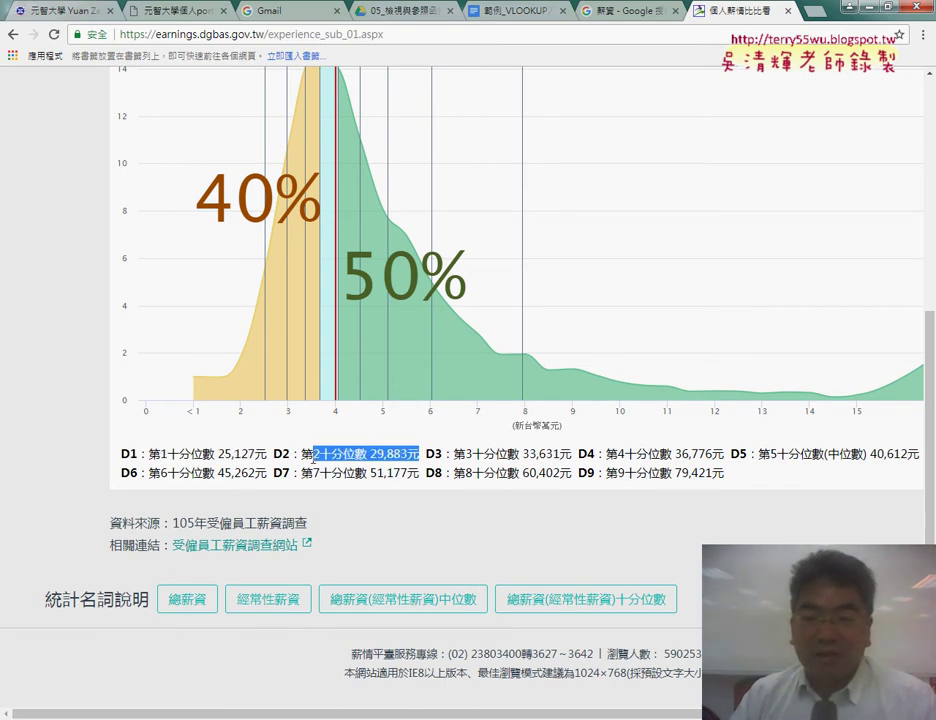
left_click_drag(559, 455, 496, 455)
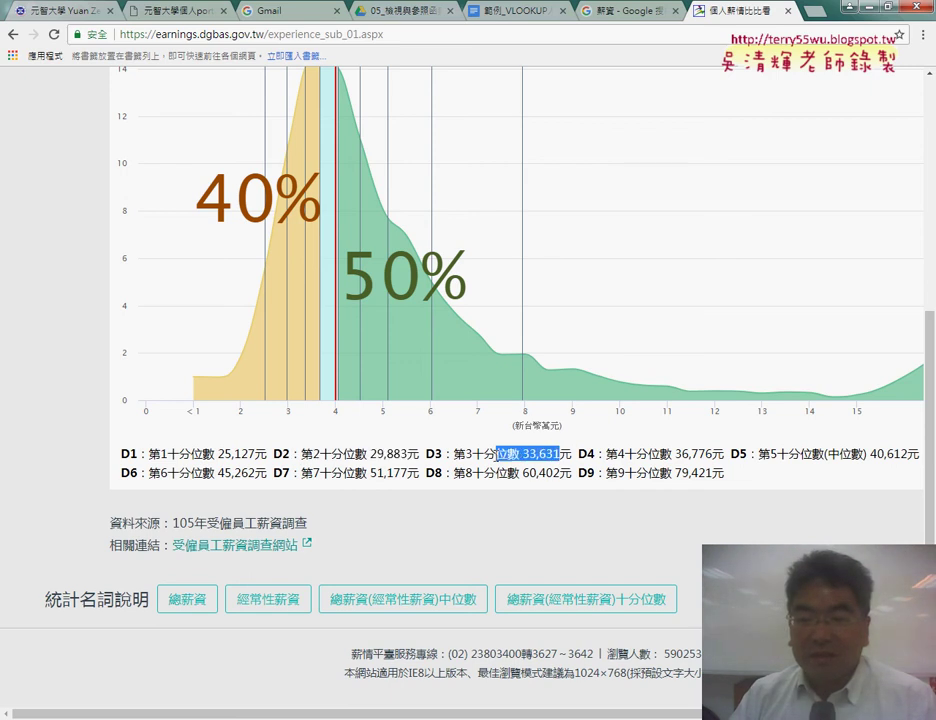
left_click_drag(695, 455, 605, 455)
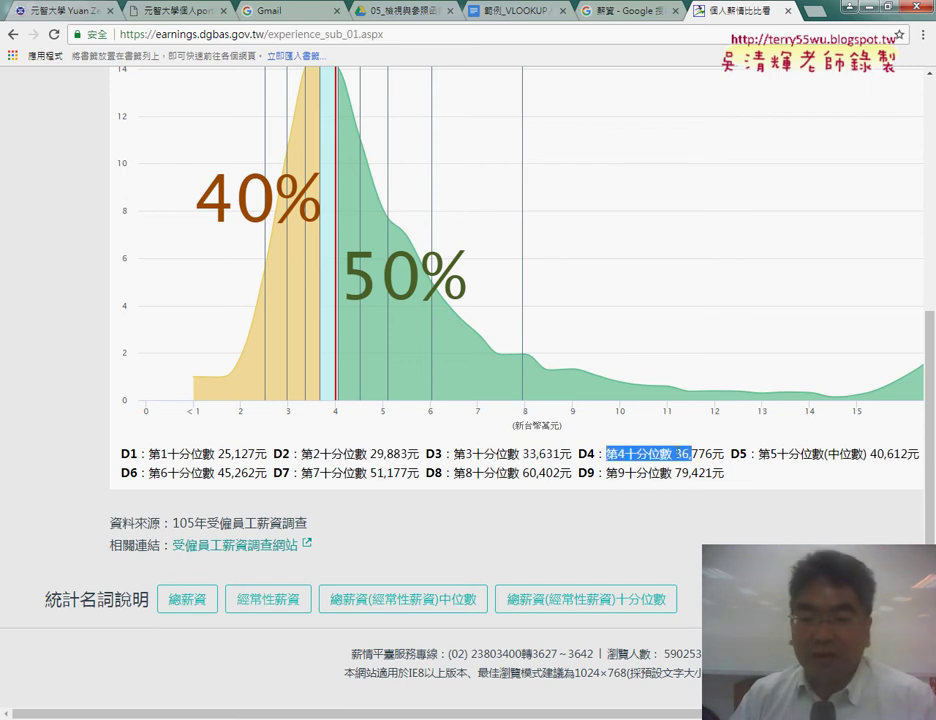
left_click_drag(826, 455, 748, 455)
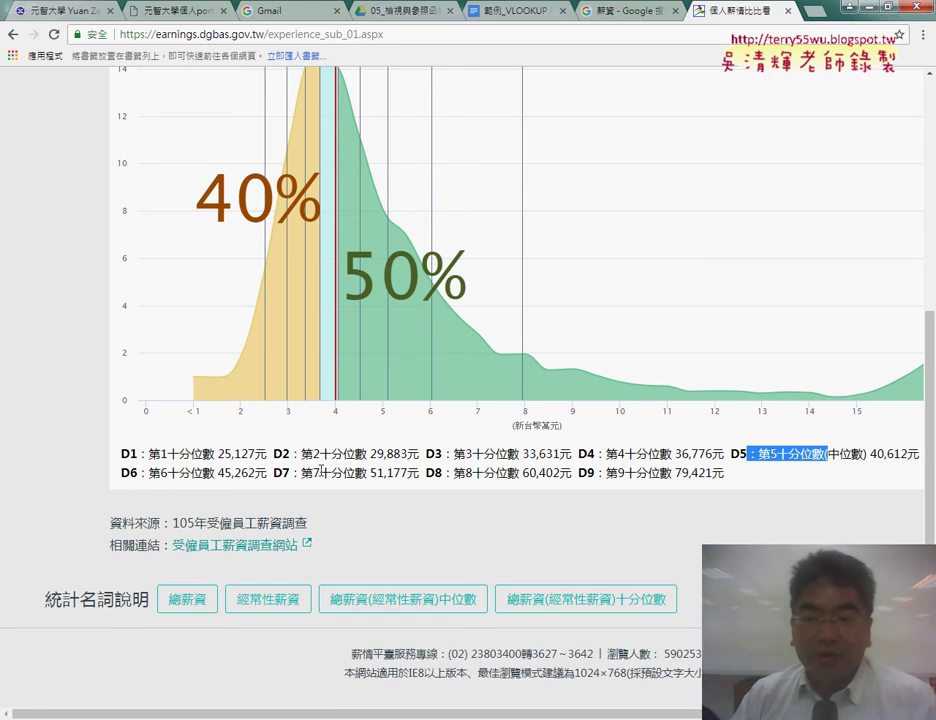
left_click_drag(724, 474, 583, 477)
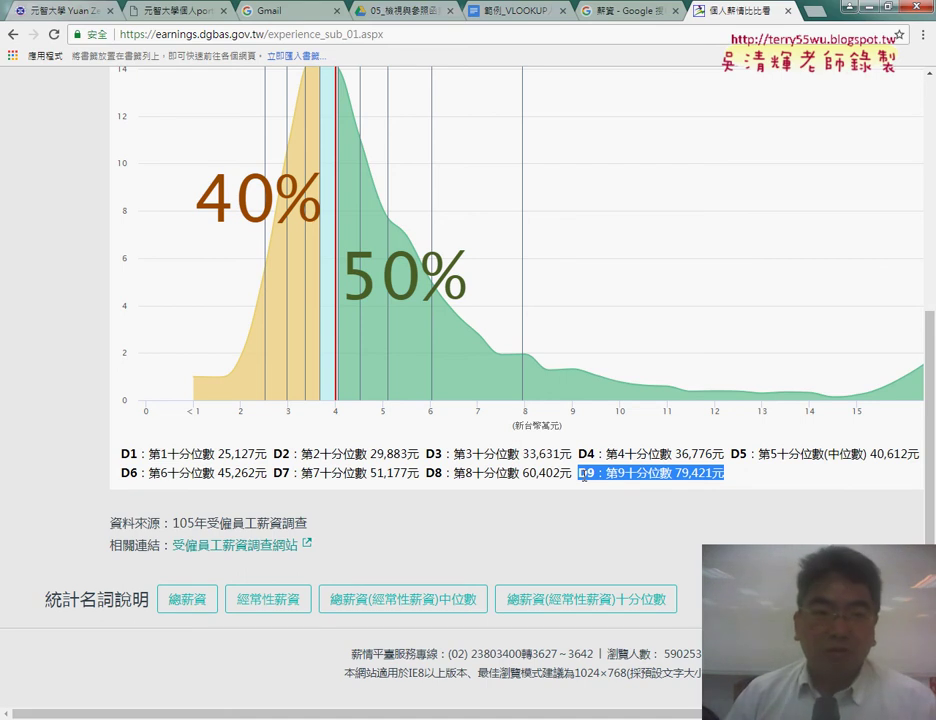
Step: Open 行業薪情評高下 and pick 教育服務業 as own industry versus 金融及保險業
left_click(13, 34)
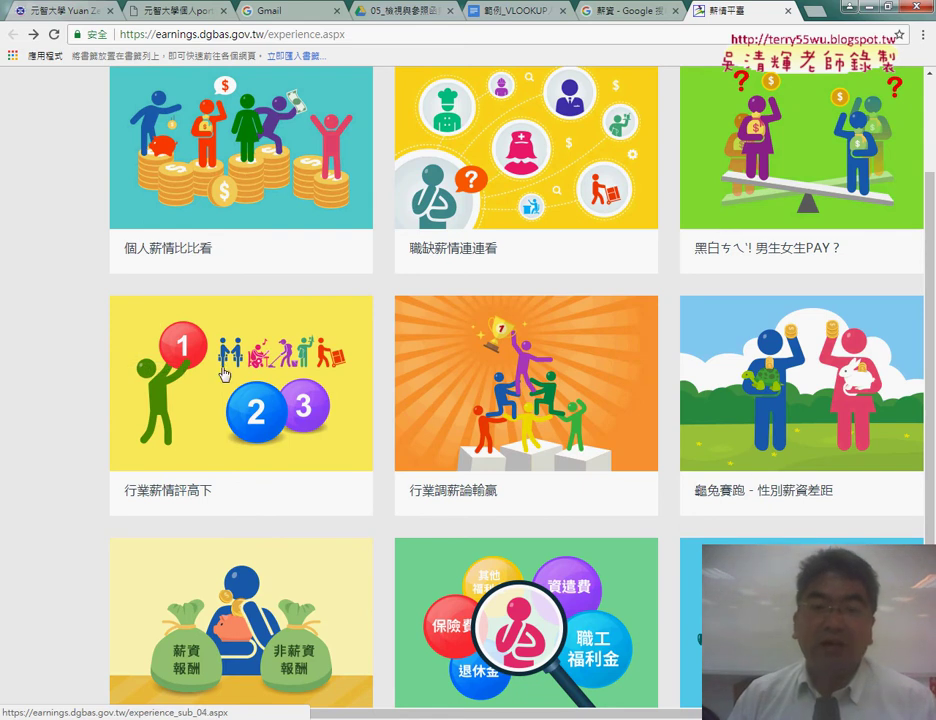
left_click(165, 493)
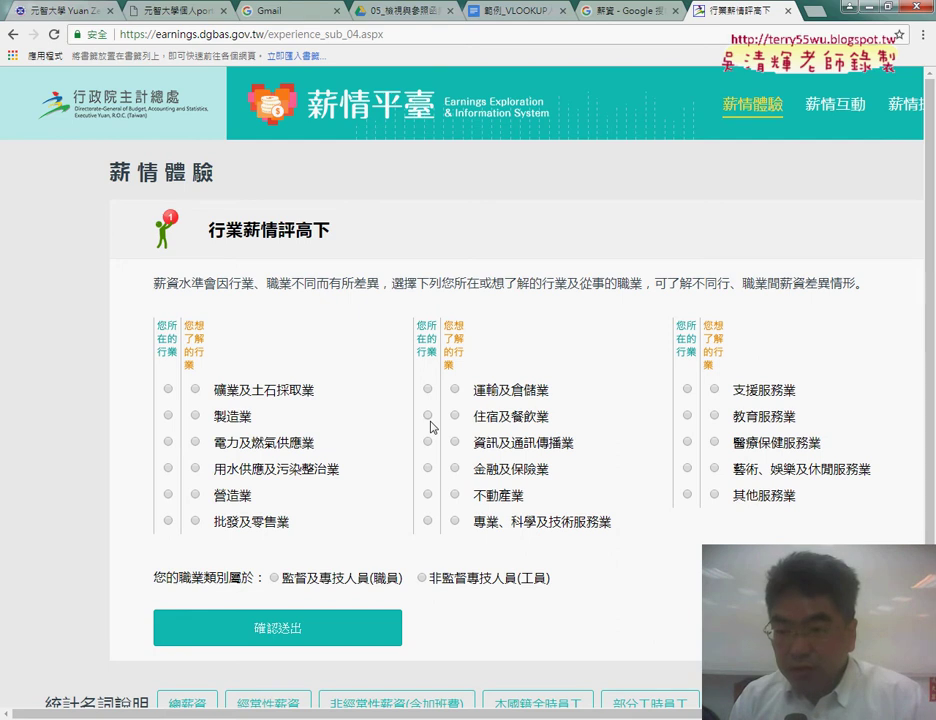
left_click(687, 417)
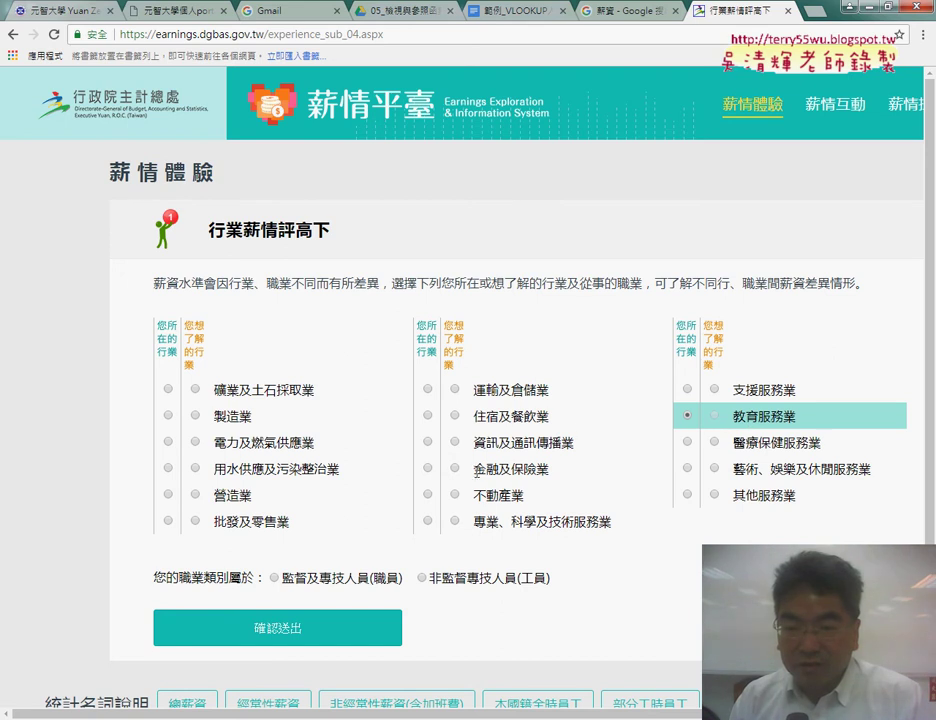
left_click(456, 468)
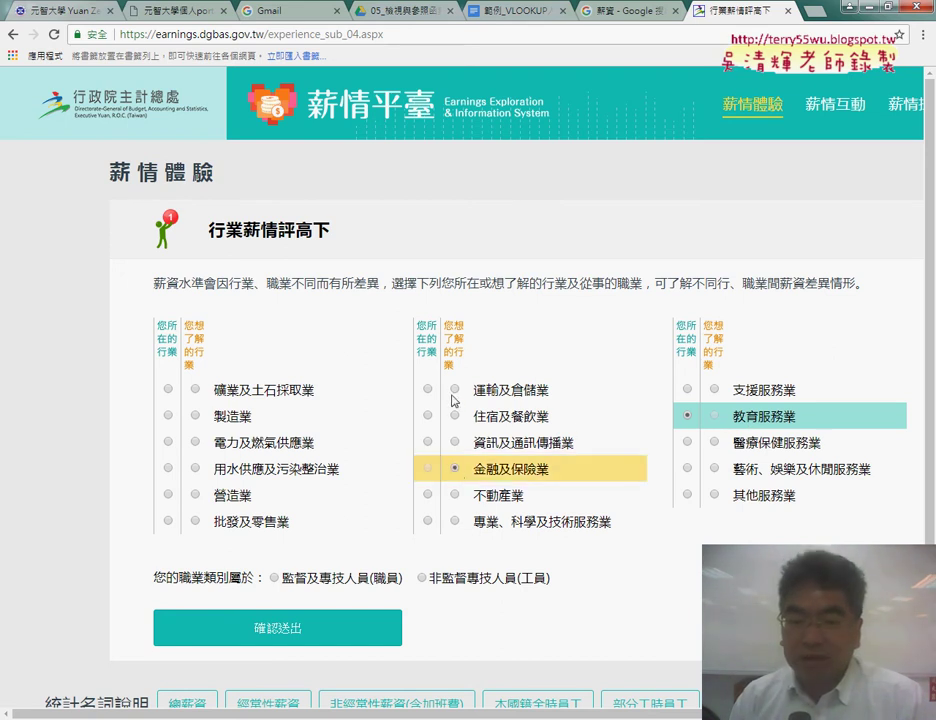
Step: Choose the 非監督專技人員(工員) category and submit to show the salary comparison
scroll(596, 552, "down", 1)
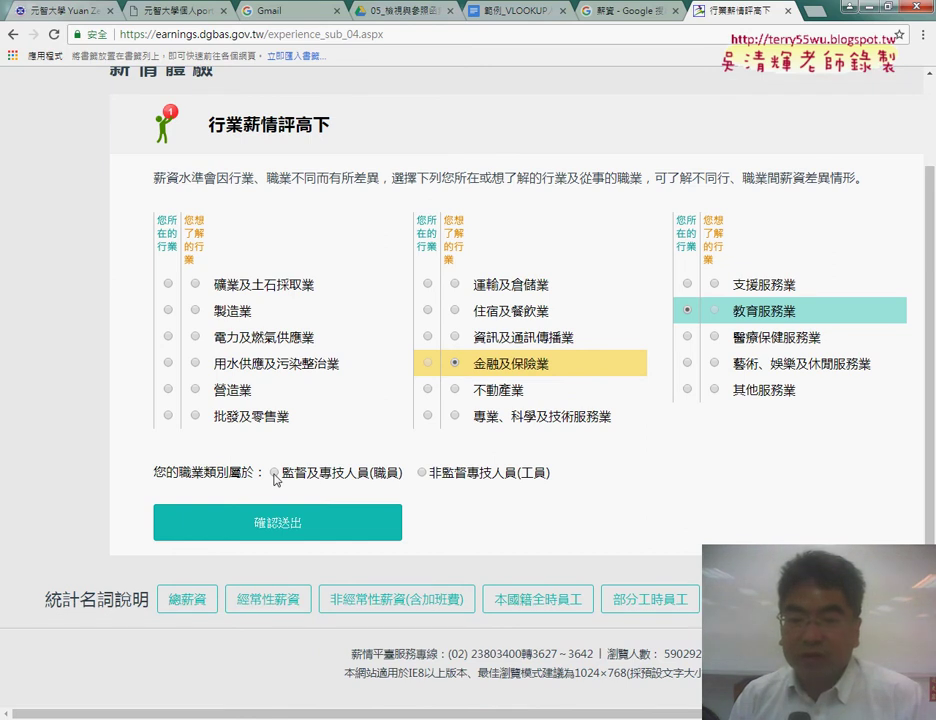
left_click(275, 475)
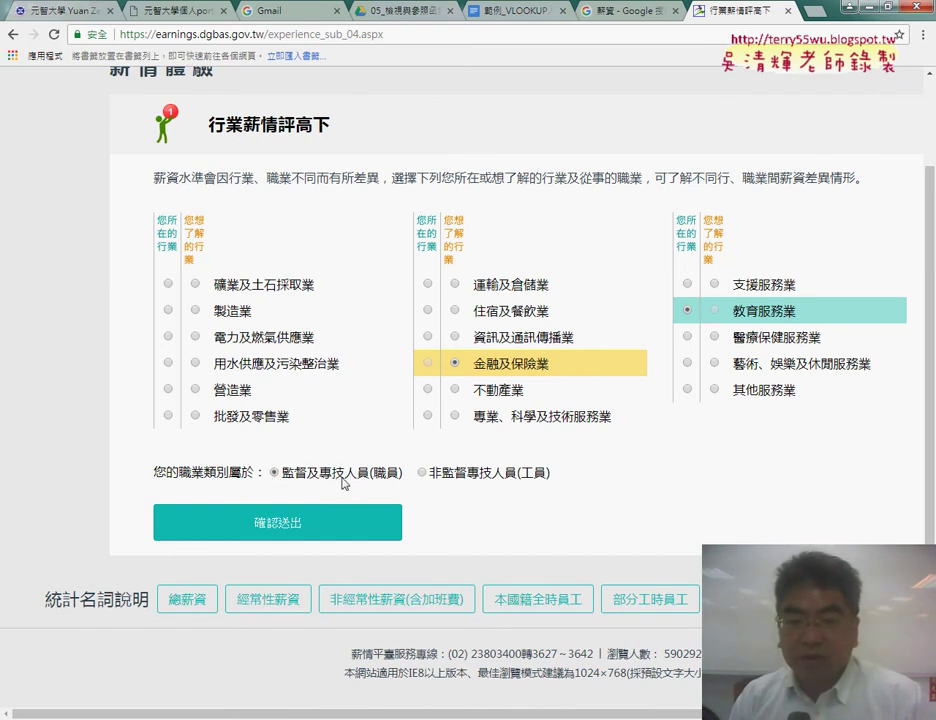
left_click(421, 473)
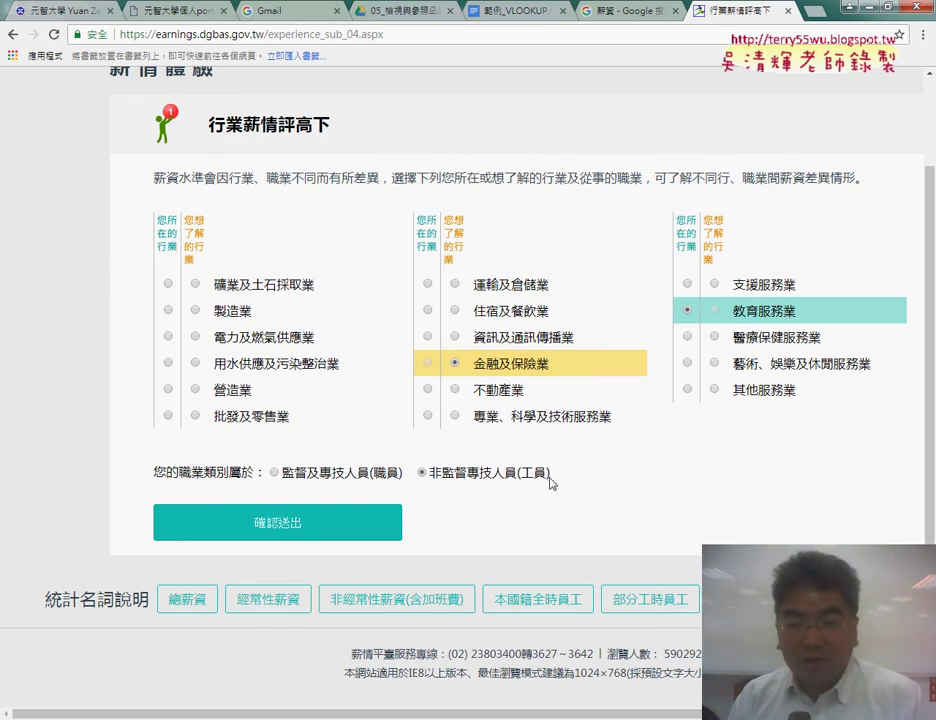
left_click_drag(153, 473, 464, 473)
left_click(493, 478)
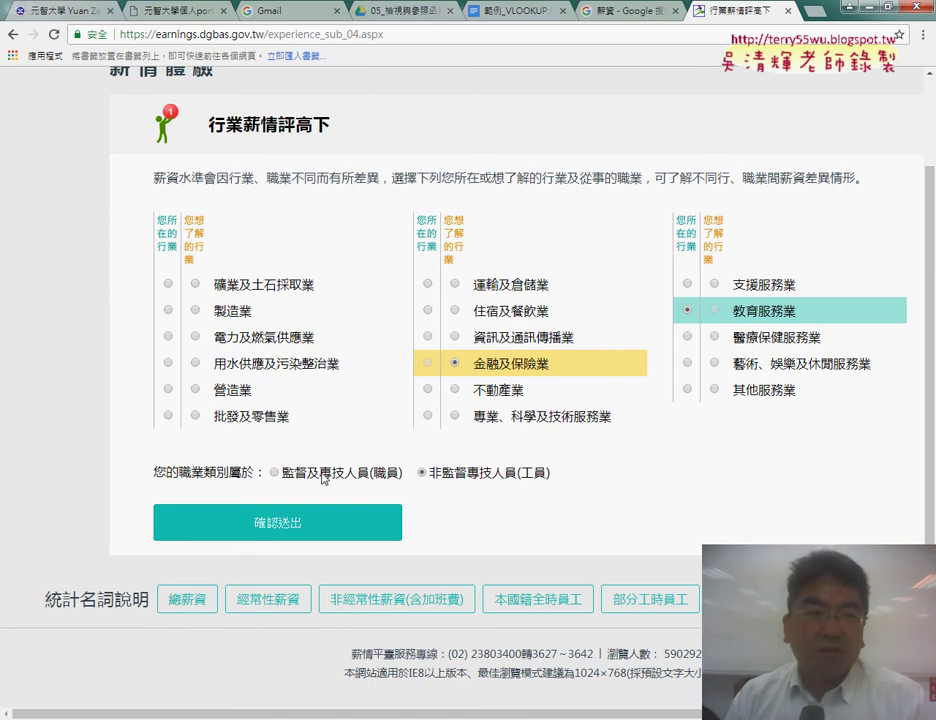
left_click(274, 473)
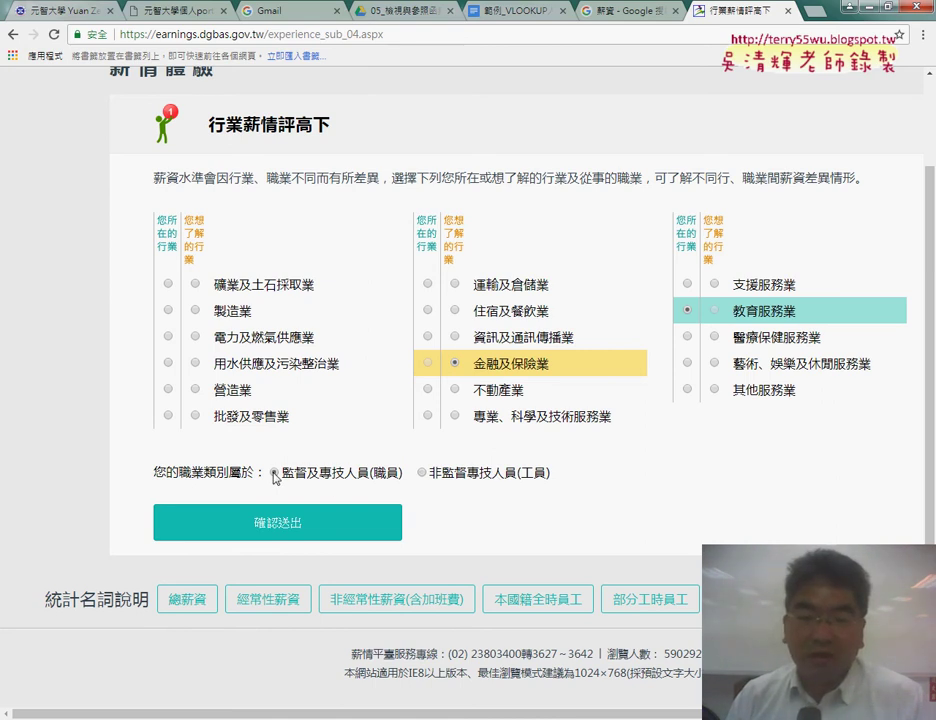
left_click(421, 473)
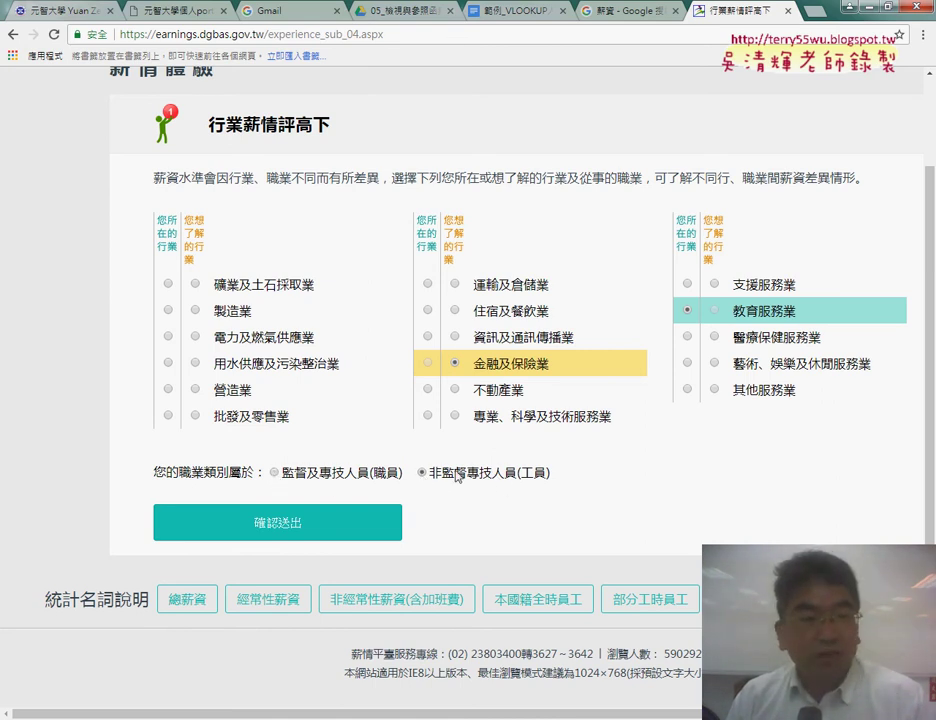
left_click_drag(455, 473, 518, 473)
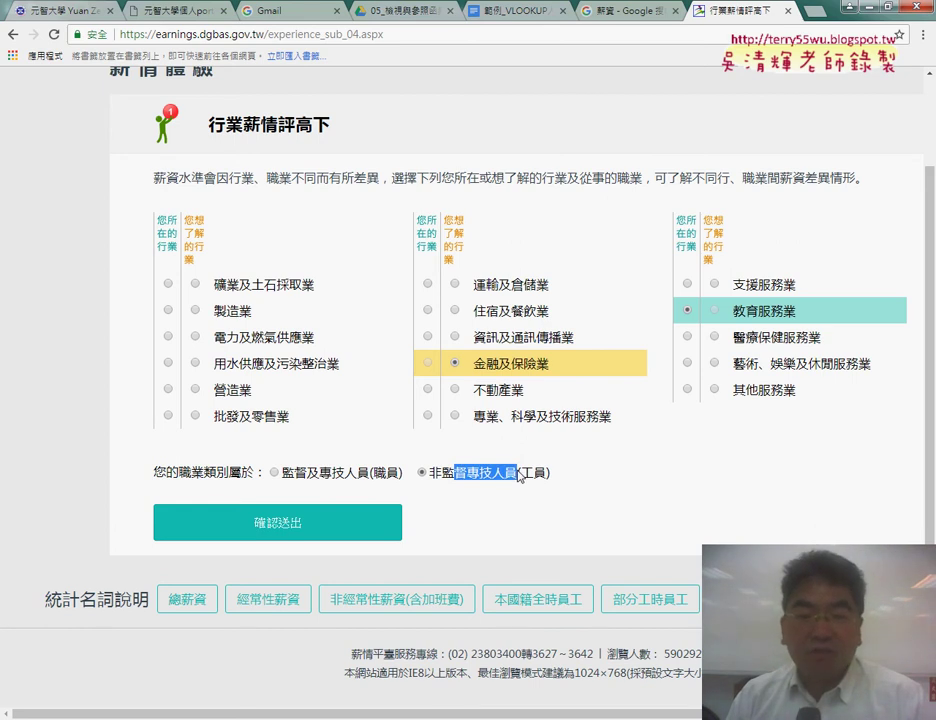
left_click(349, 517)
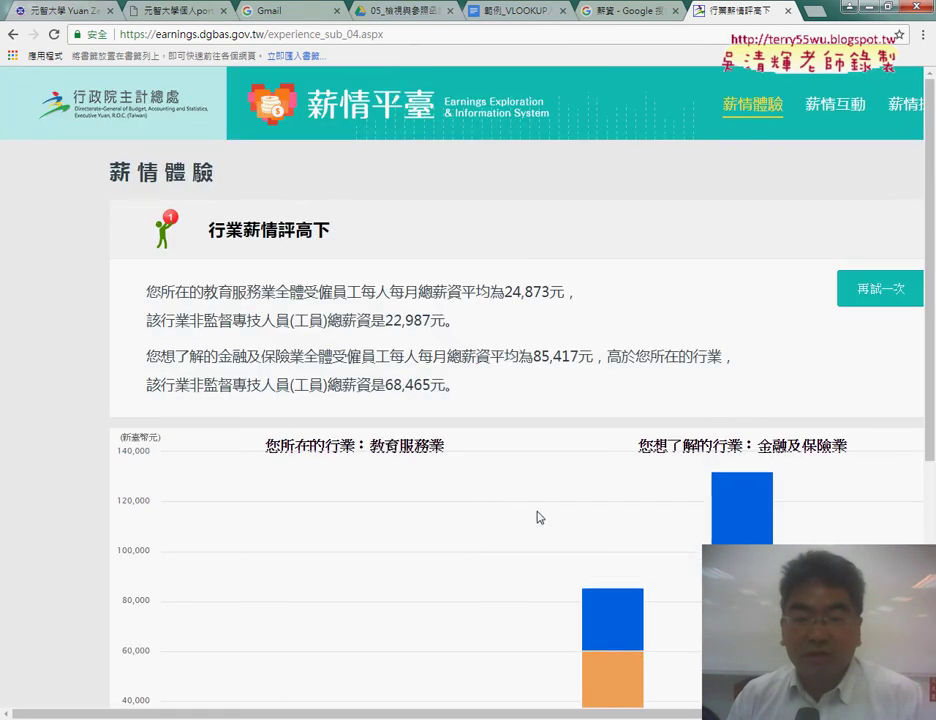
scroll(538, 517, "down", 4)
scroll(535, 515, "down", 1)
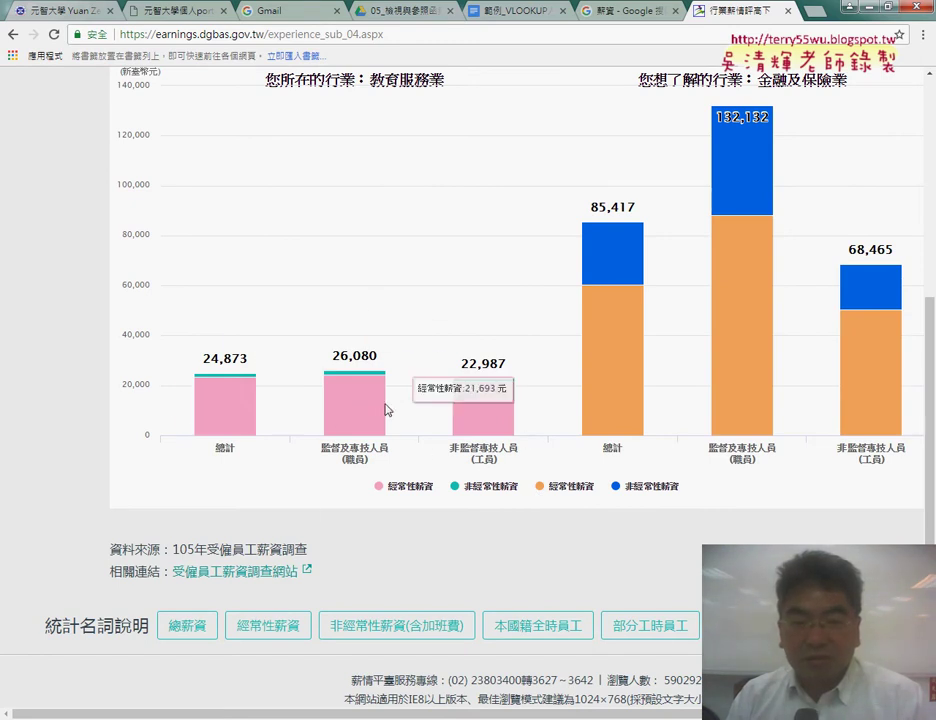
mouse_move(216, 362)
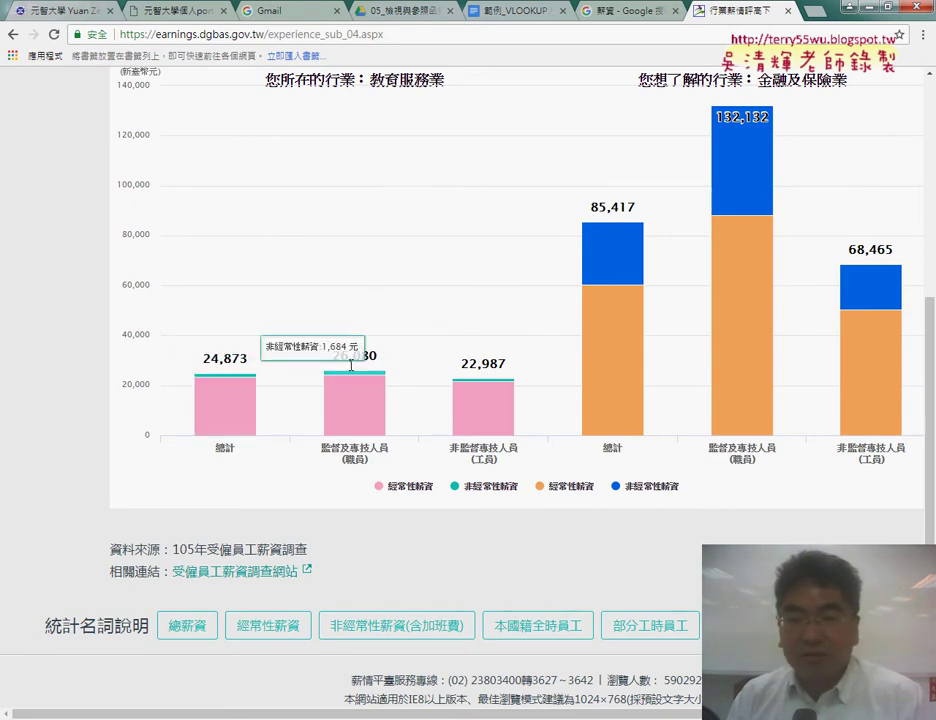
mouse_move(490, 471)
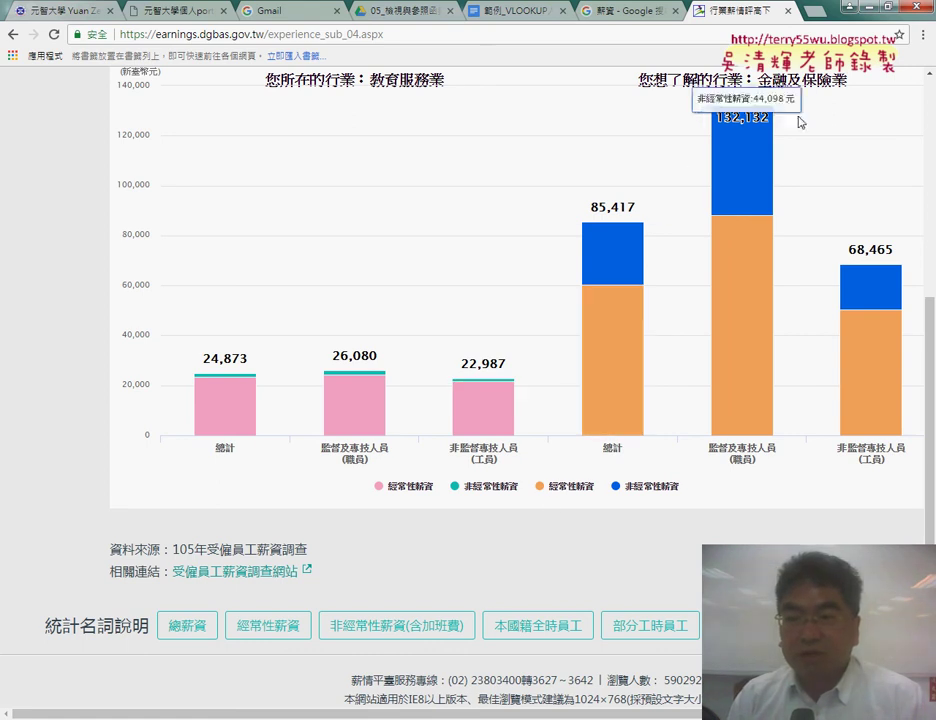
mouse_move(782, 118)
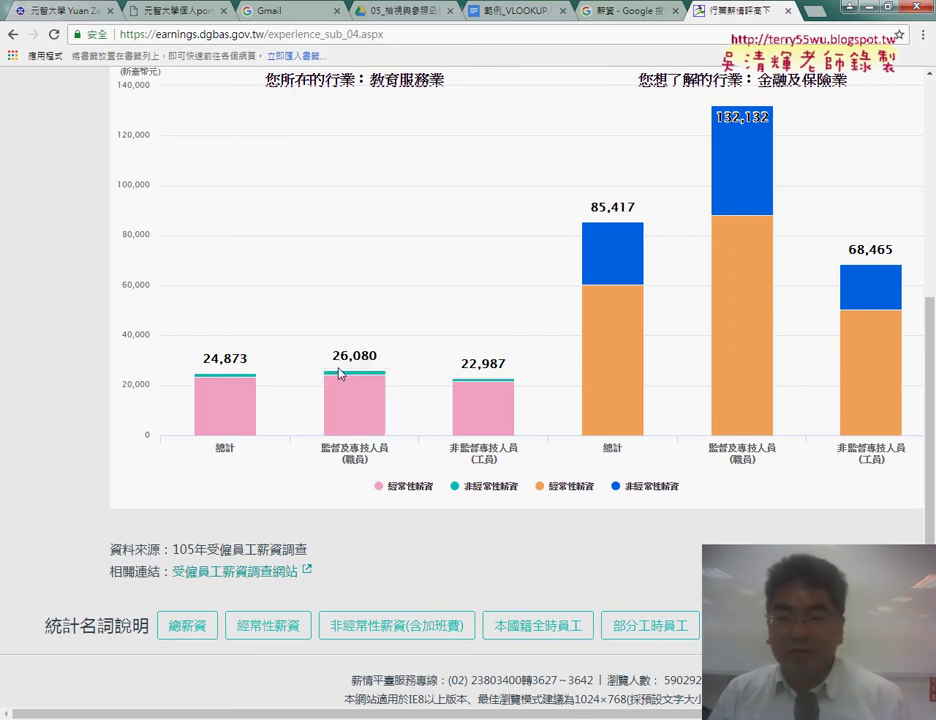
mouse_move(731, 150)
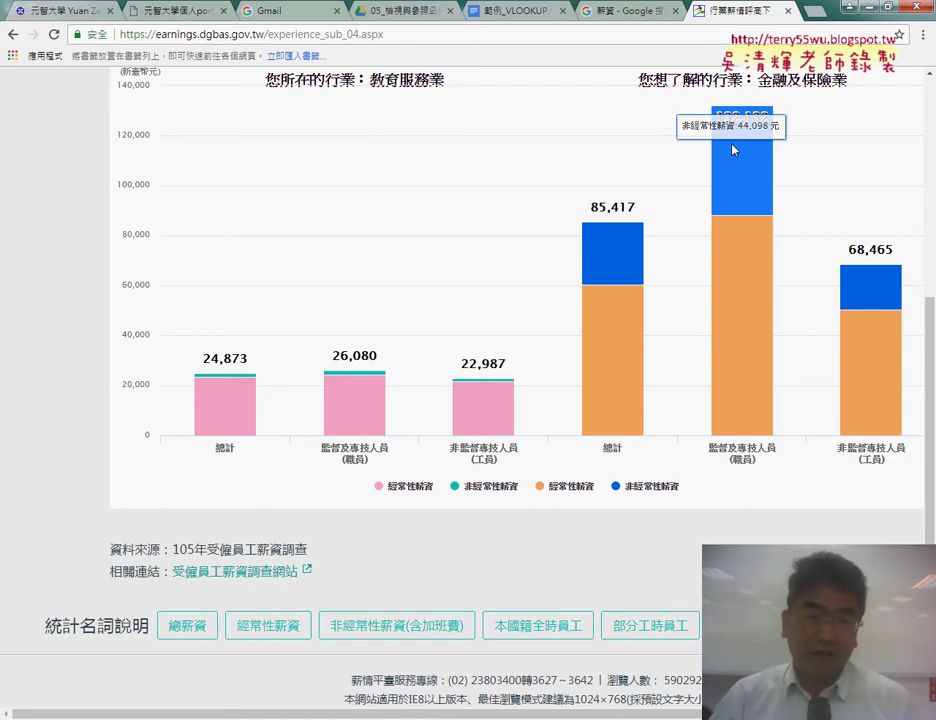
Step: Revisit the 行業薪情評高下 tool, then return to the Google results for 薪資
left_click(13, 37)
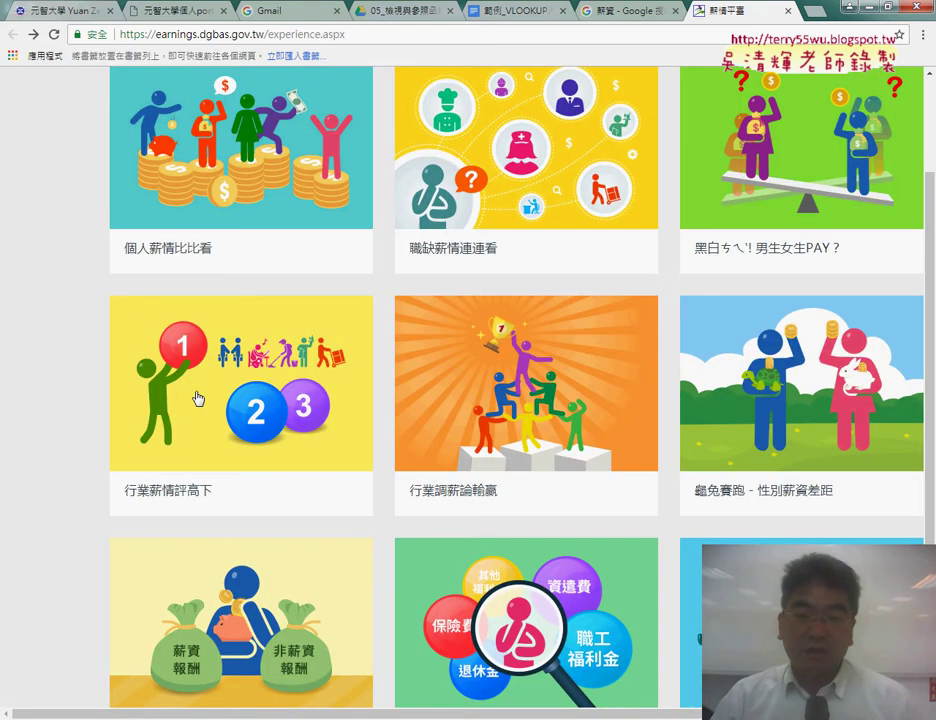
left_click(197, 398)
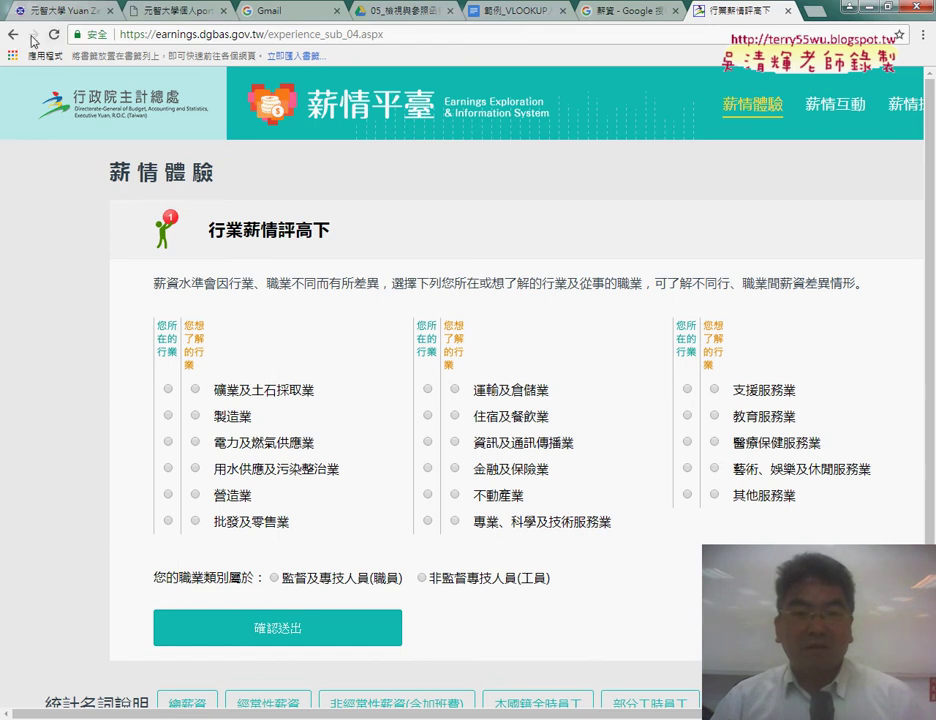
left_click(13, 35)
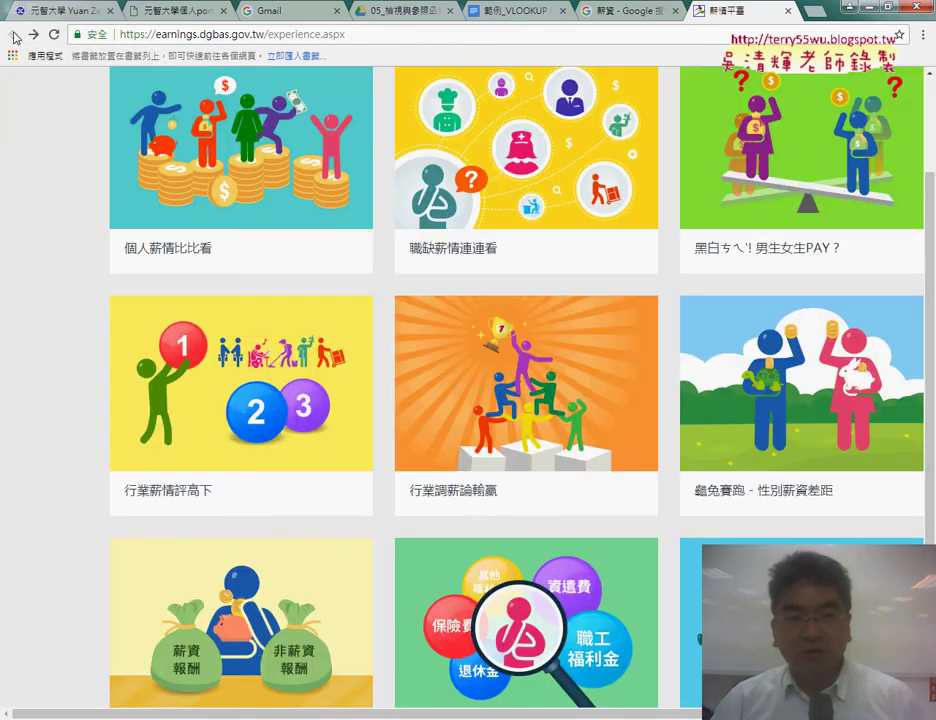
left_click(630, 14)
scroll(250, 150, "up", 2)
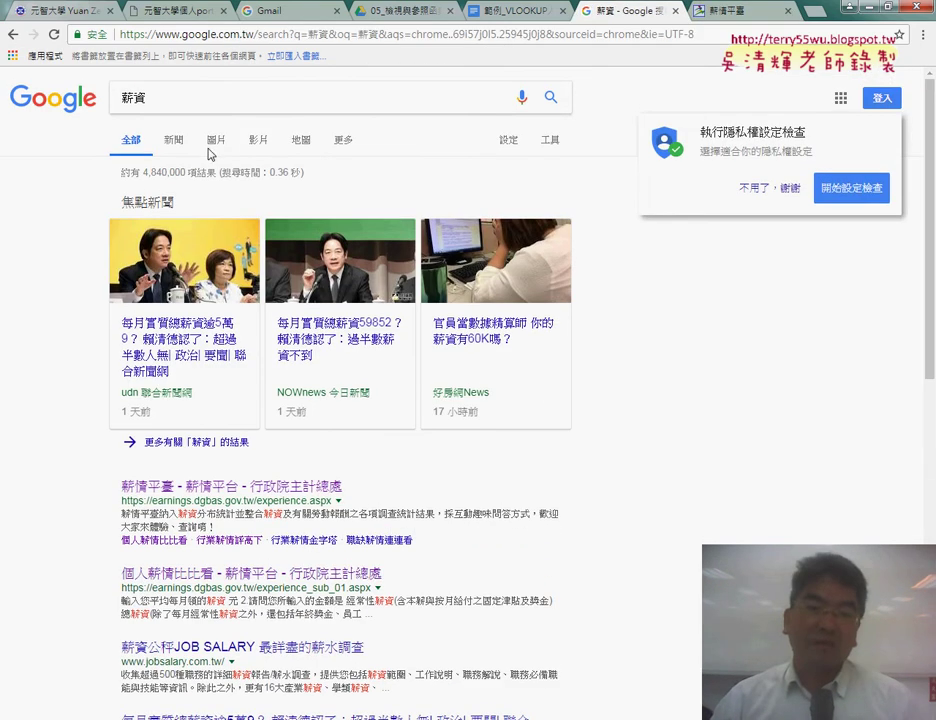
Step: Bring up suggestions for the 薪資 query and choose 薪資 ptt
double_click(149, 97)
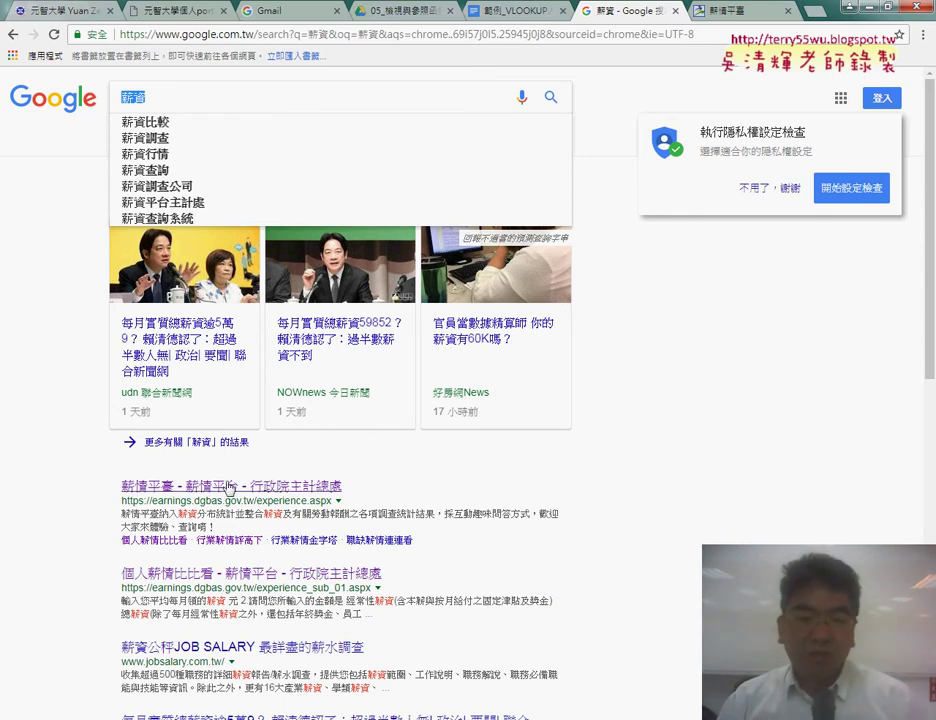
left_click(620, 300)
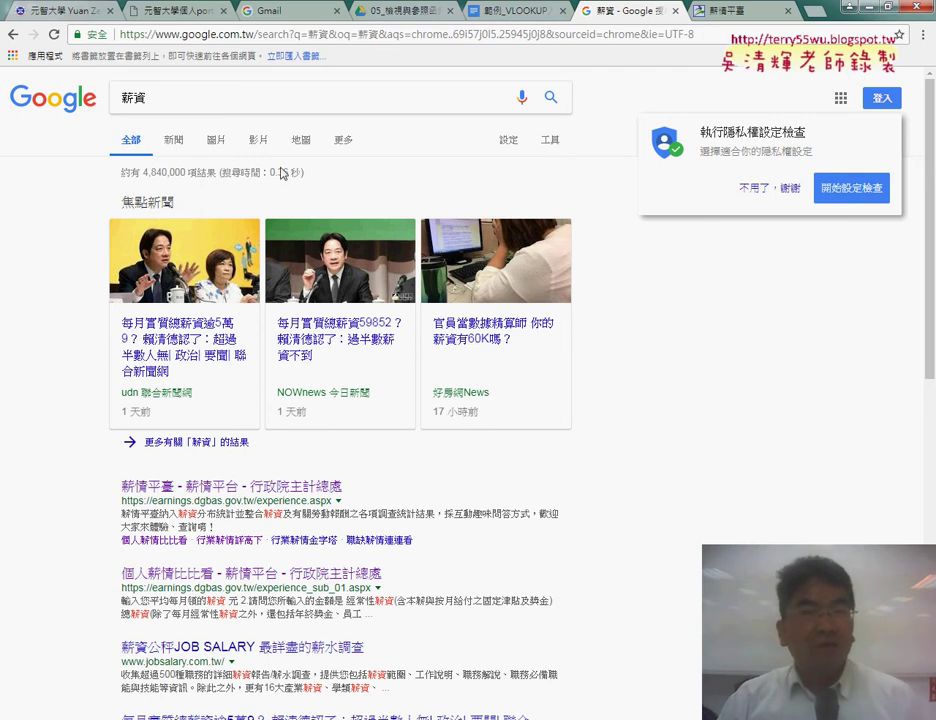
left_click(185, 97)
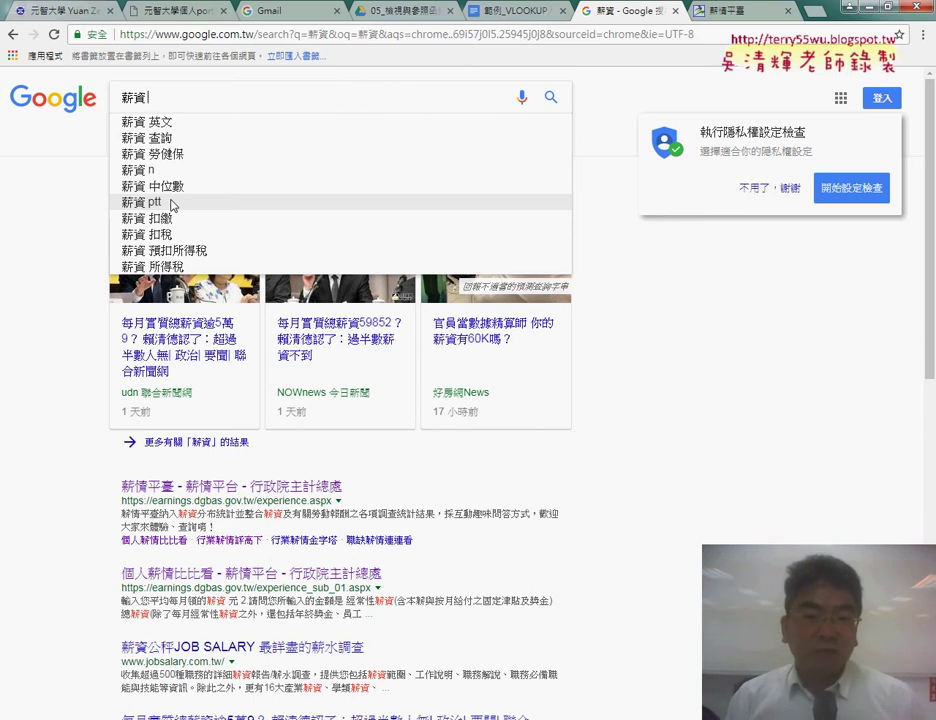
left_click(172, 203)
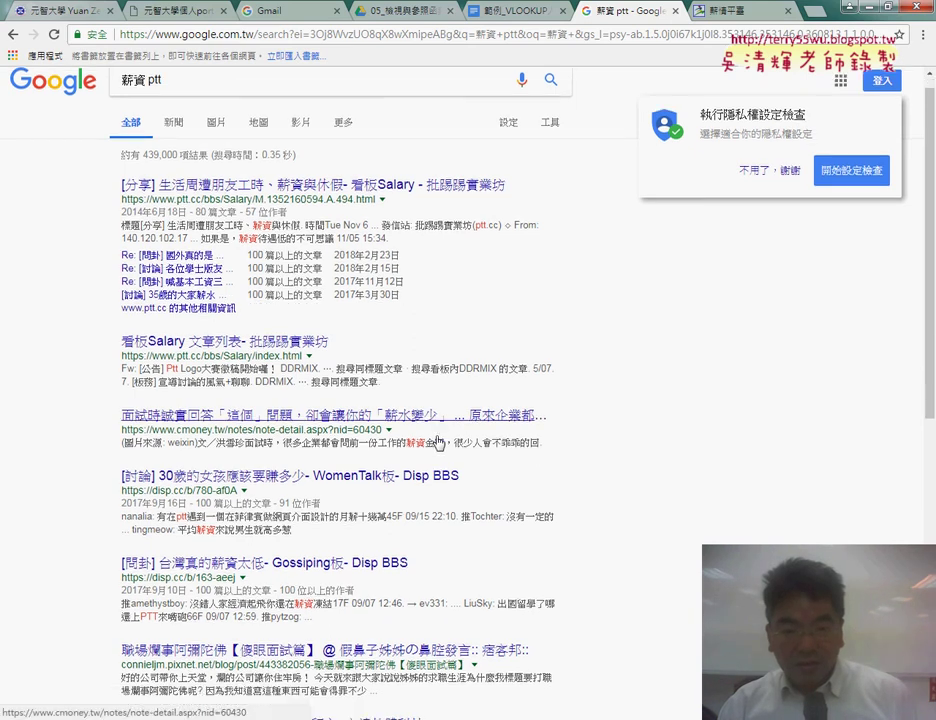
Step: Skim the 薪資 ptt results, then switch back to the 薪情平臺 tab
scroll(360, 432, "down", 2)
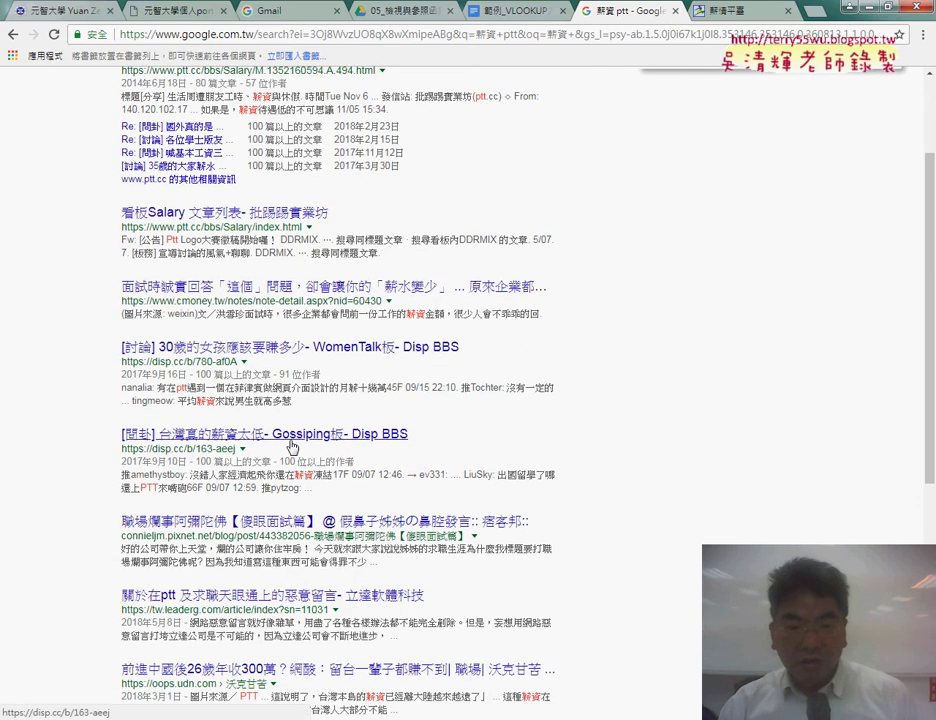
scroll(472, 502, "up", 2)
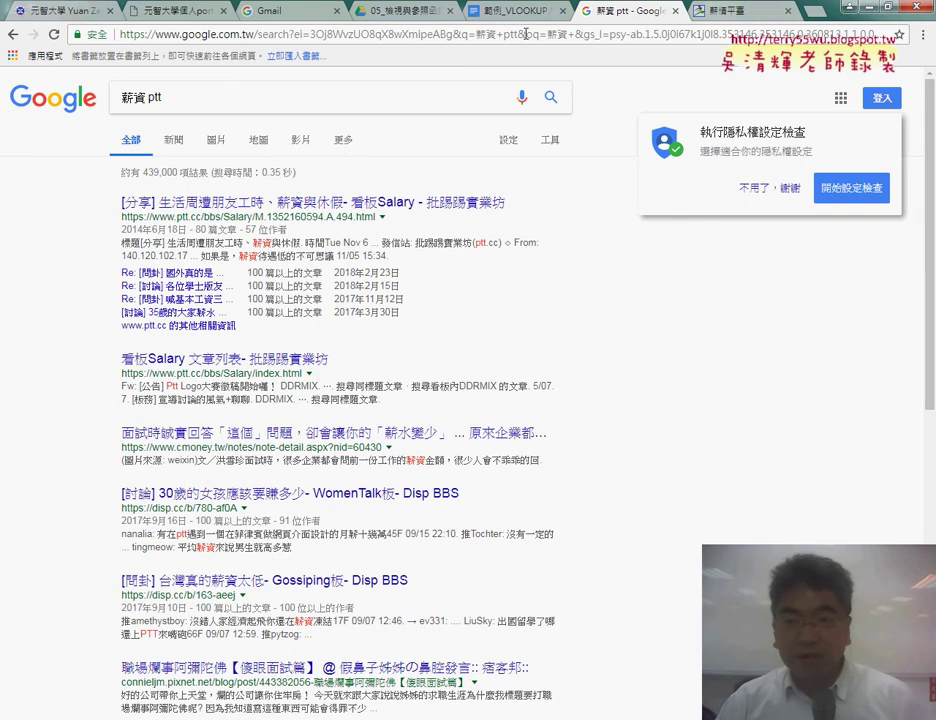
left_click(733, 12)
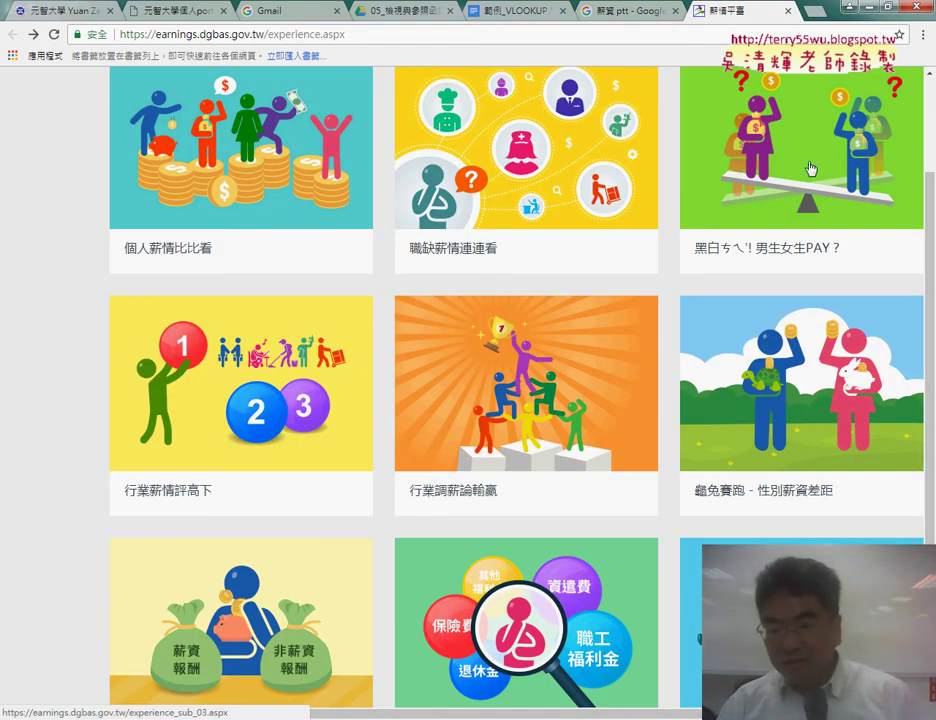
Step: Scroll through the salary experience tiles, then minimize Chrome to reveal the Excel workbook
scroll(646, 442, "down", 1)
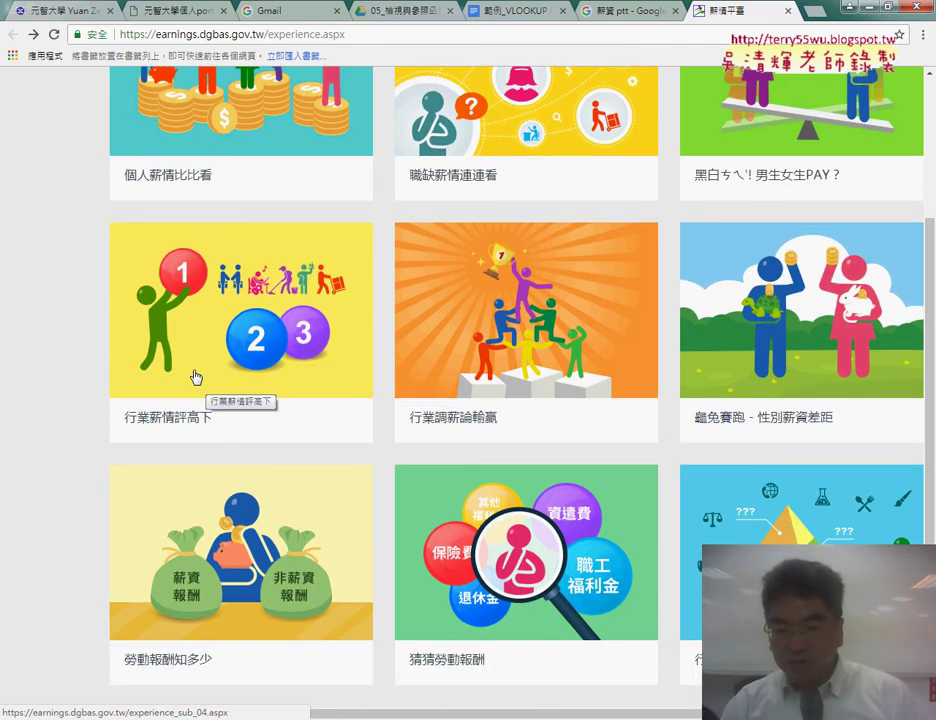
scroll(823, 407, "down", 1)
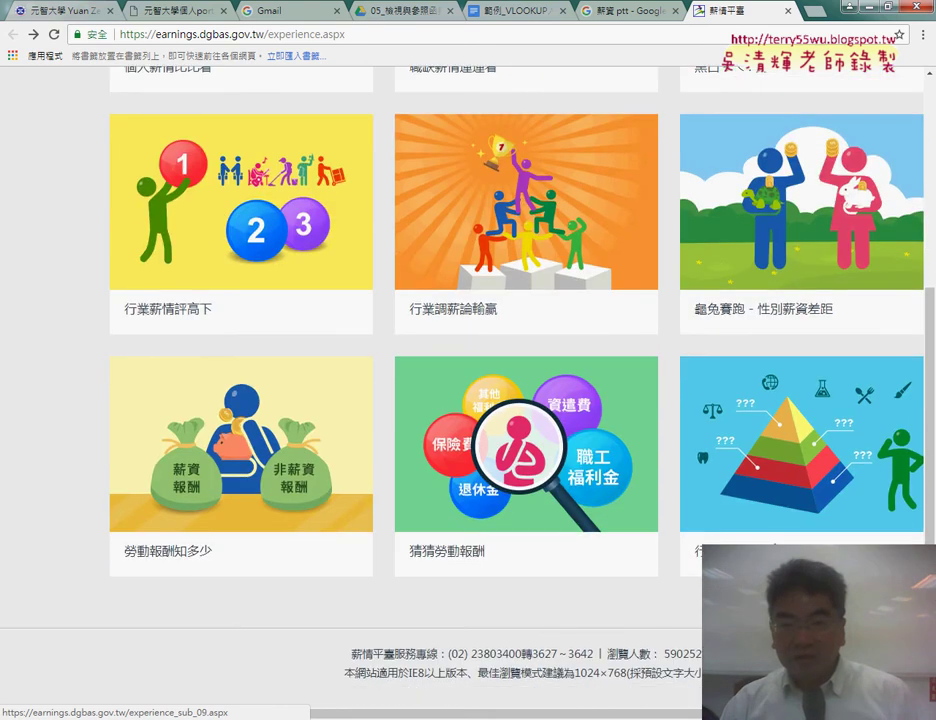
scroll(468, 400, "up", 3)
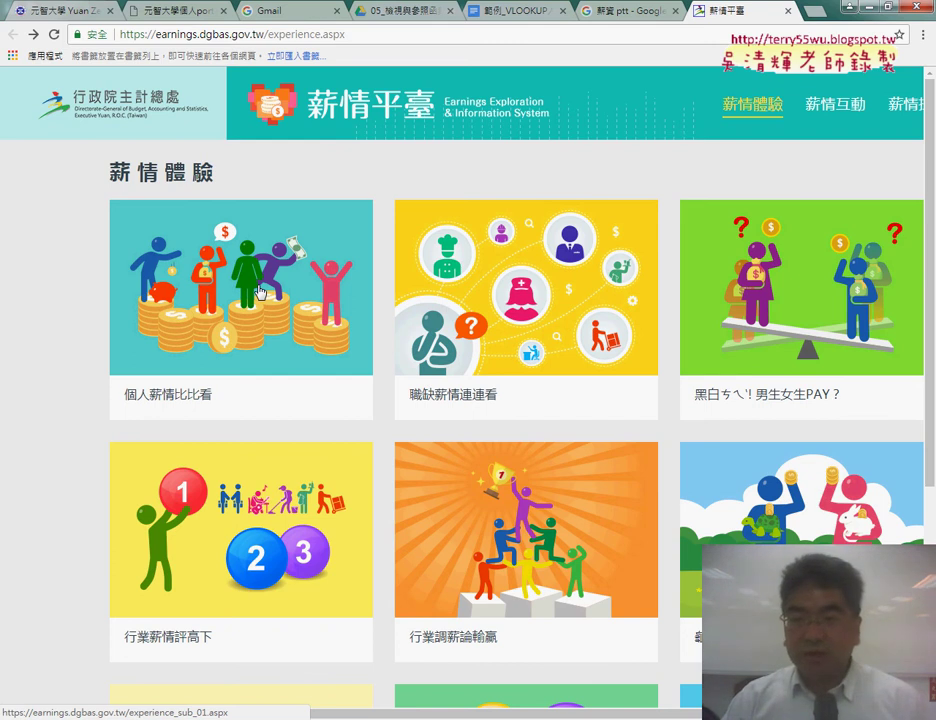
left_click(871, 8)
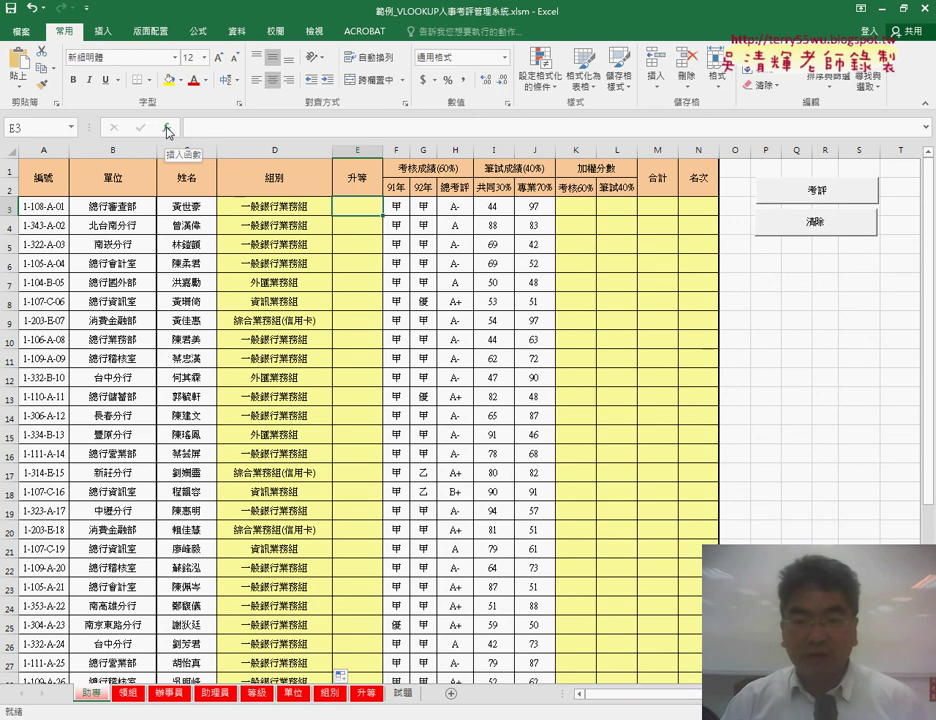
Step: Enter =LEFT(A3,1) in E3 through Insert Function's Text category
left_click(167, 128)
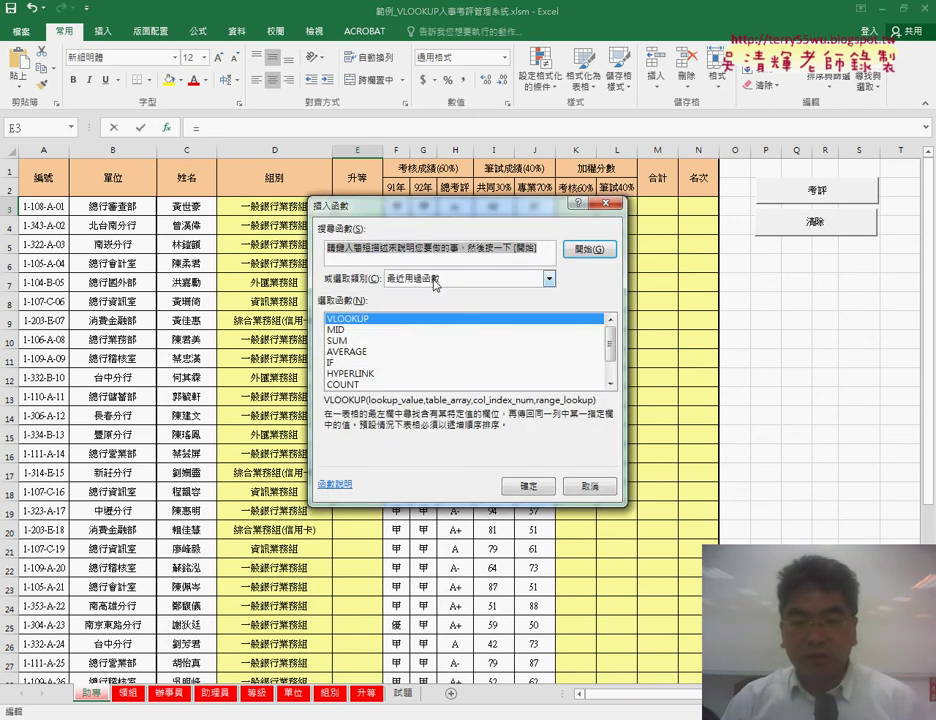
left_click(435, 280)
left_click(433, 386)
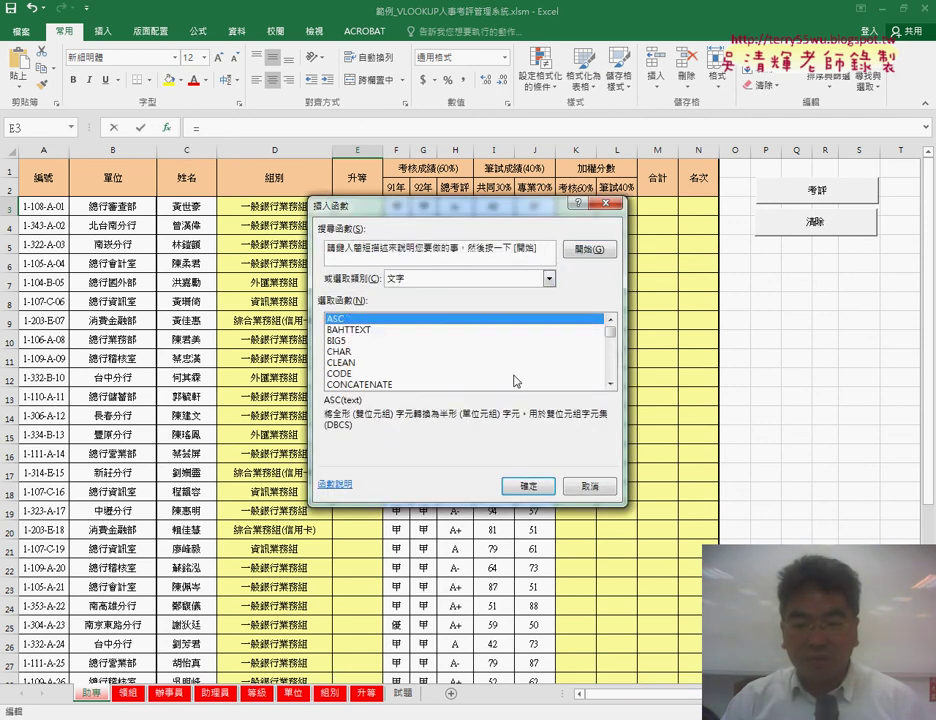
left_click(611, 350)
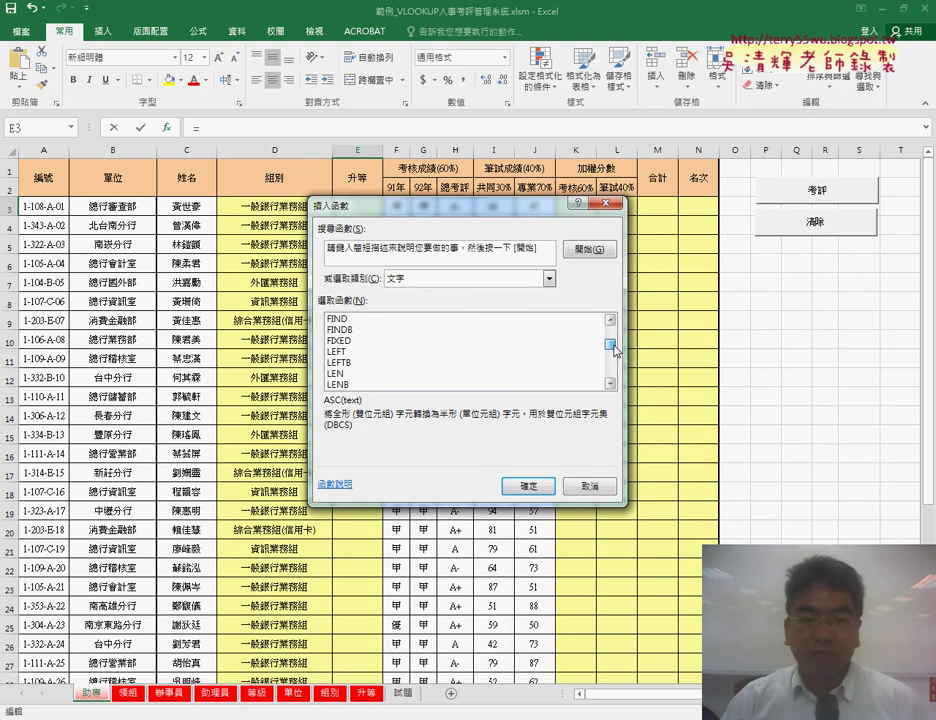
double_click(352, 351)
left_click(37, 207)
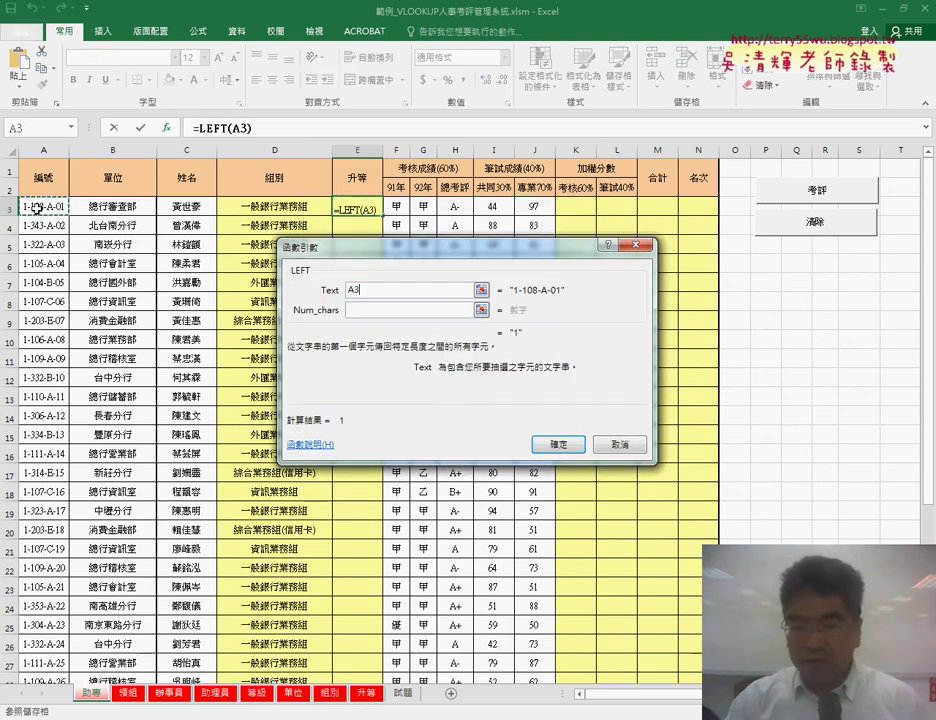
left_click(364, 311)
type("1")
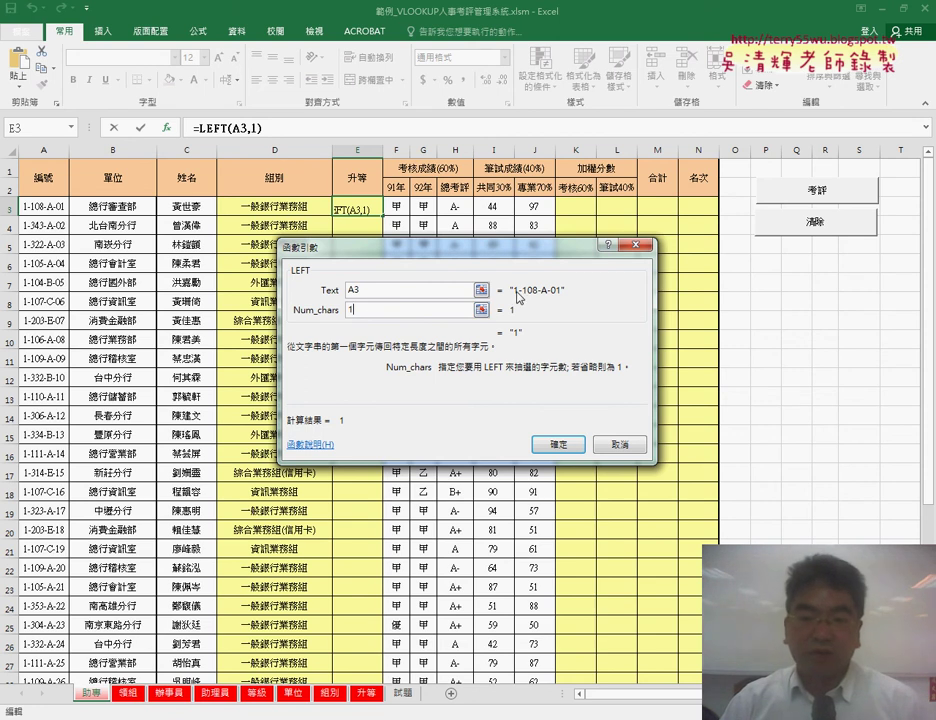
left_click(558, 444)
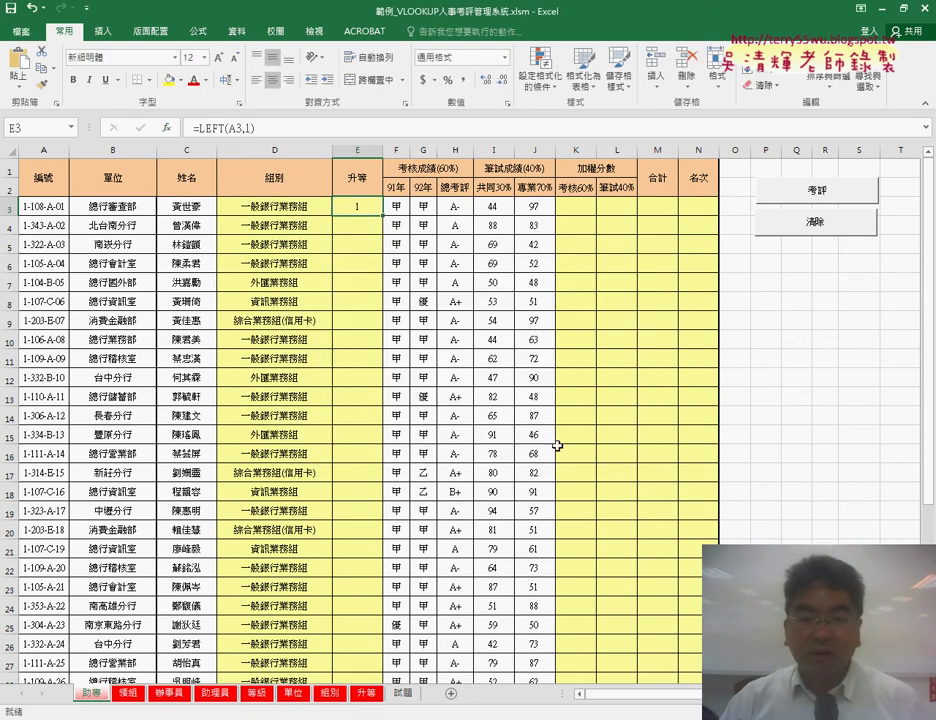
Step: Annotate how ID 1-108-A-01 yields 1, then view the 升等 code table sheet
left_click(217, 133)
left_click(166, 127)
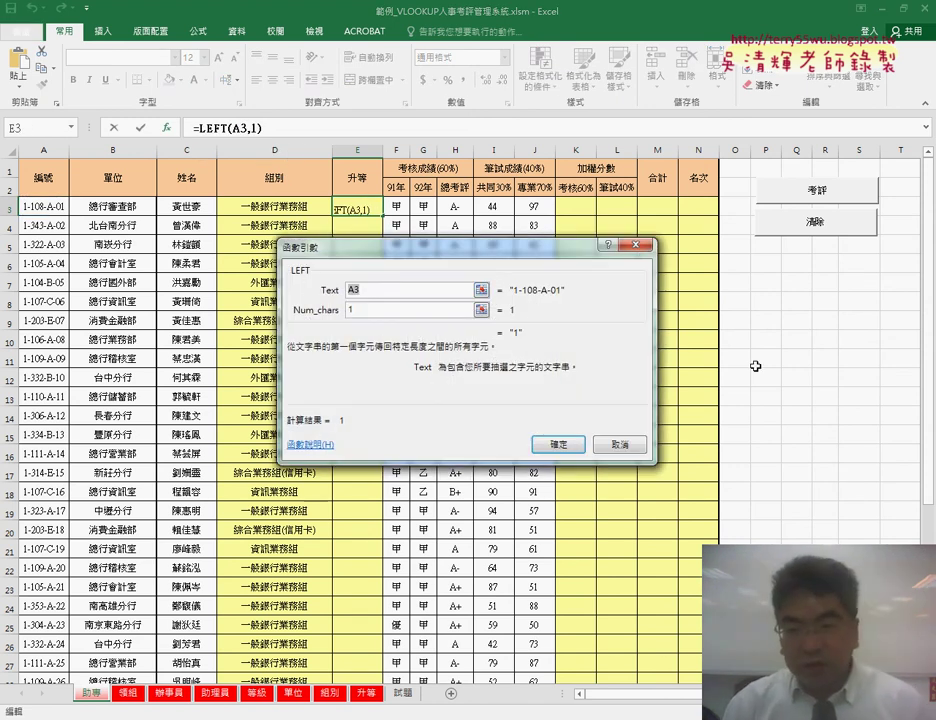
left_click_drag(510, 296, 563, 296)
mouse_move(506, 342)
left_mouse_down()
mouse_move(517, 342)
mouse_move(521, 328)
left_mouse_up()
mouse_move(600, 339)
left_mouse_down()
mouse_move(530, 339)
mouse_move(540, 348)
left_mouse_up()
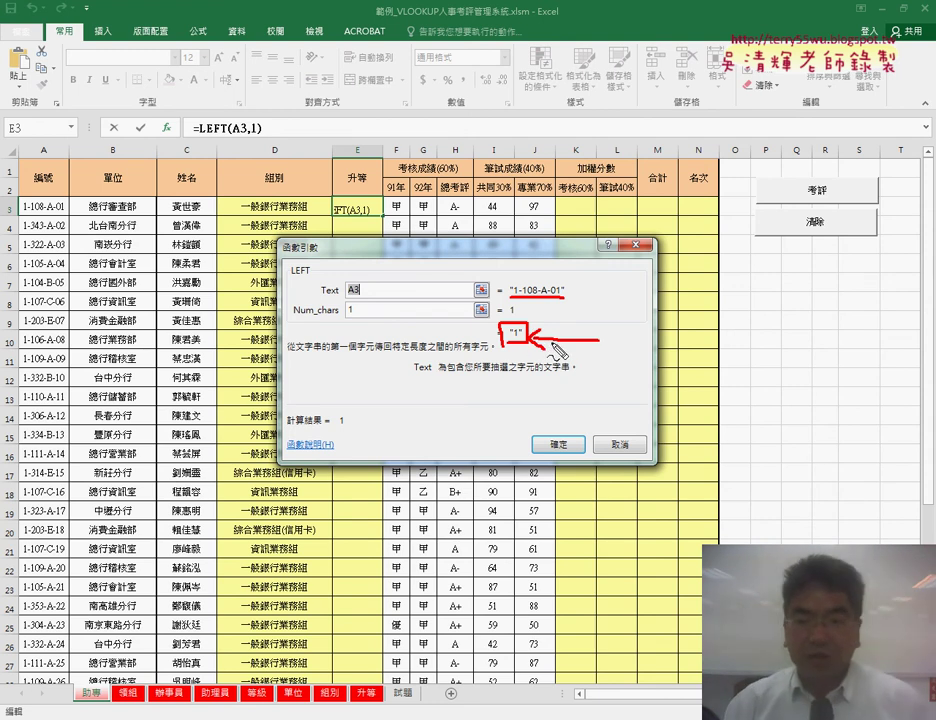
key("Escape")
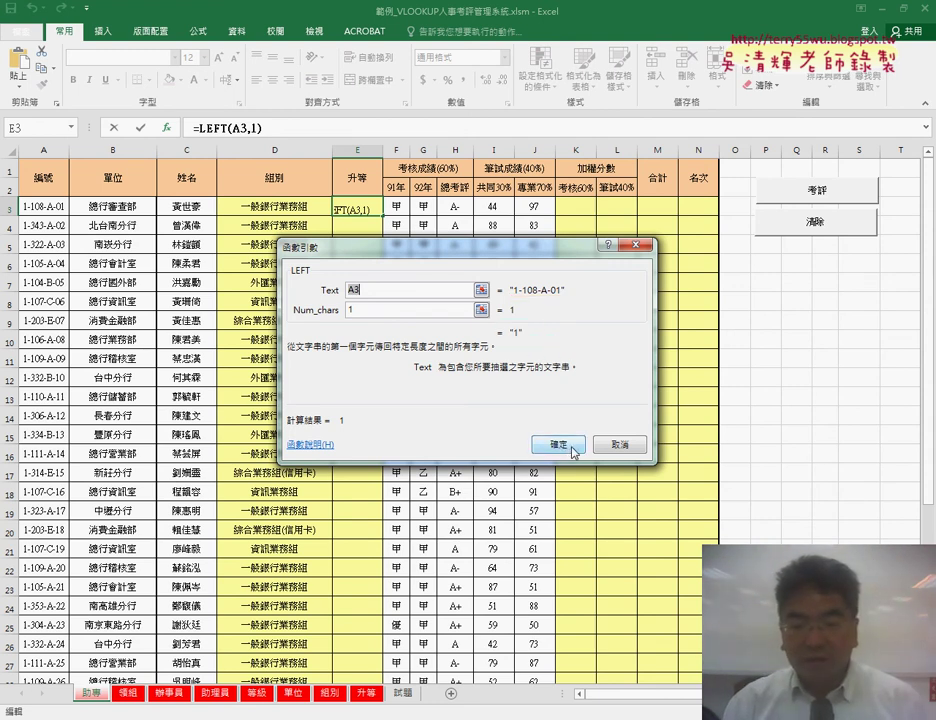
left_click(558, 444)
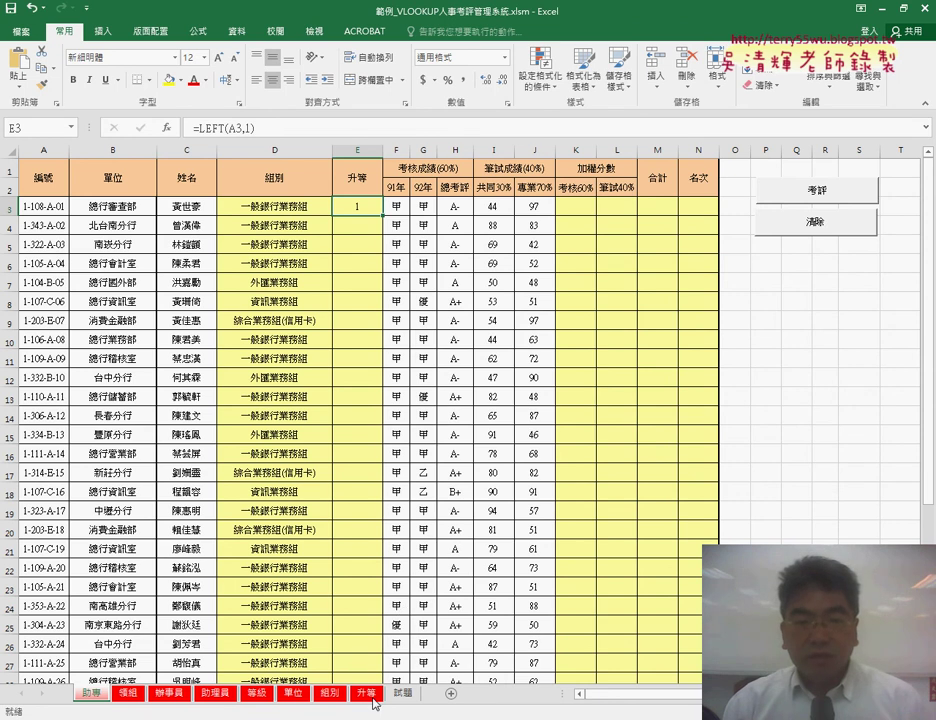
left_click(366, 693)
Step: Back on the 助專 sheet, cut LEFT(A3,1) out of E3's formula
left_click(59, 195)
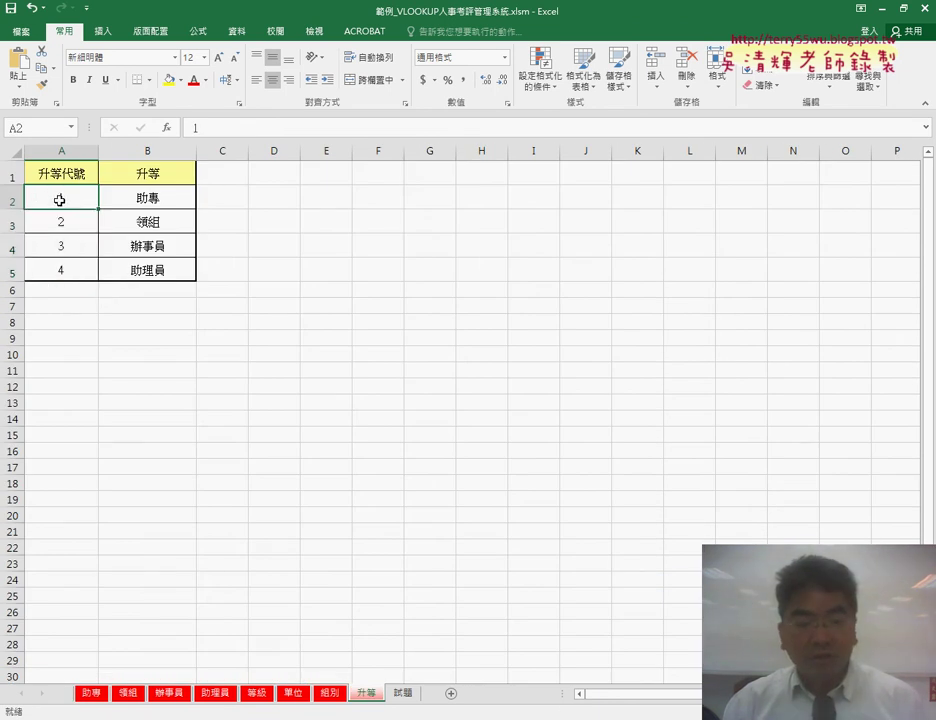
left_click(95, 692)
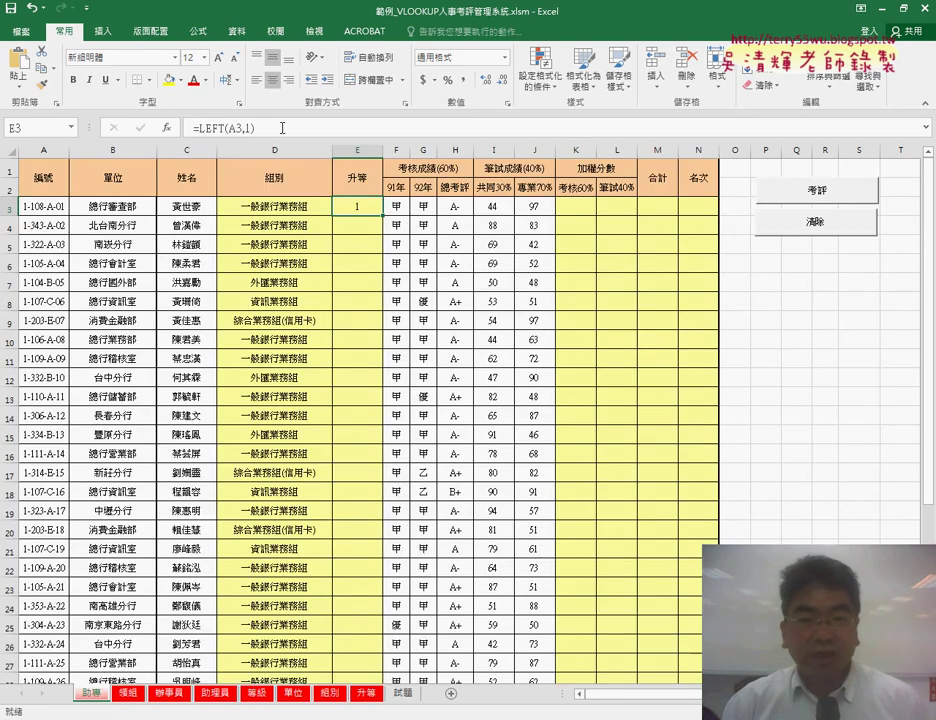
left_click_drag(198, 128, 285, 128)
right_click(288, 128)
left_click(318, 157)
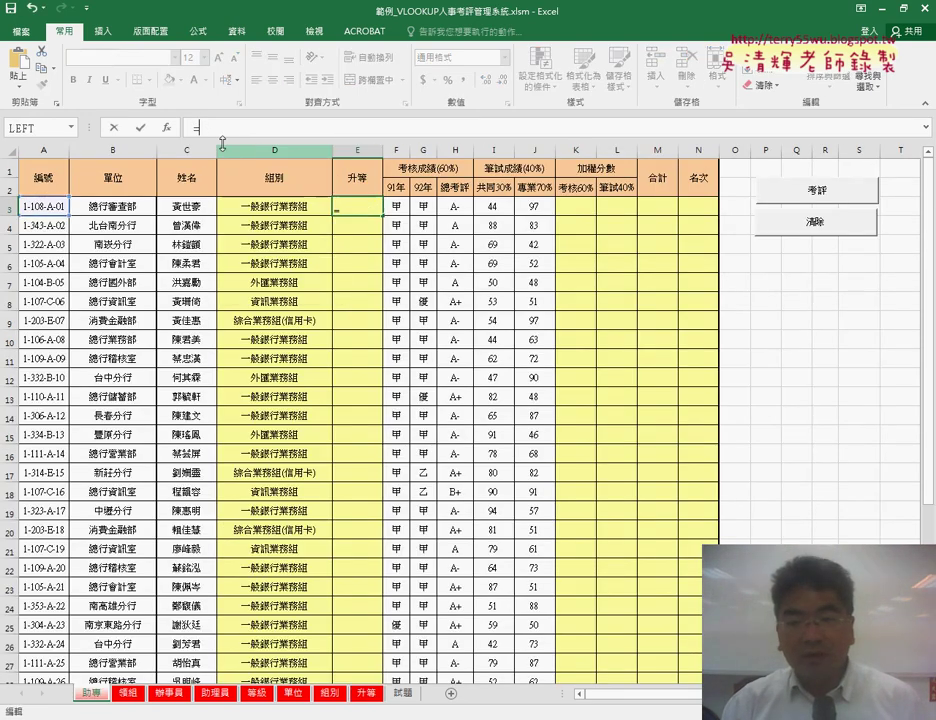
Step: Insert VLOOKUP with LEFT(A3,1) as lookup value and the 升等 named range as table array
left_click(166, 128)
left_click(549, 278)
left_click(480, 293)
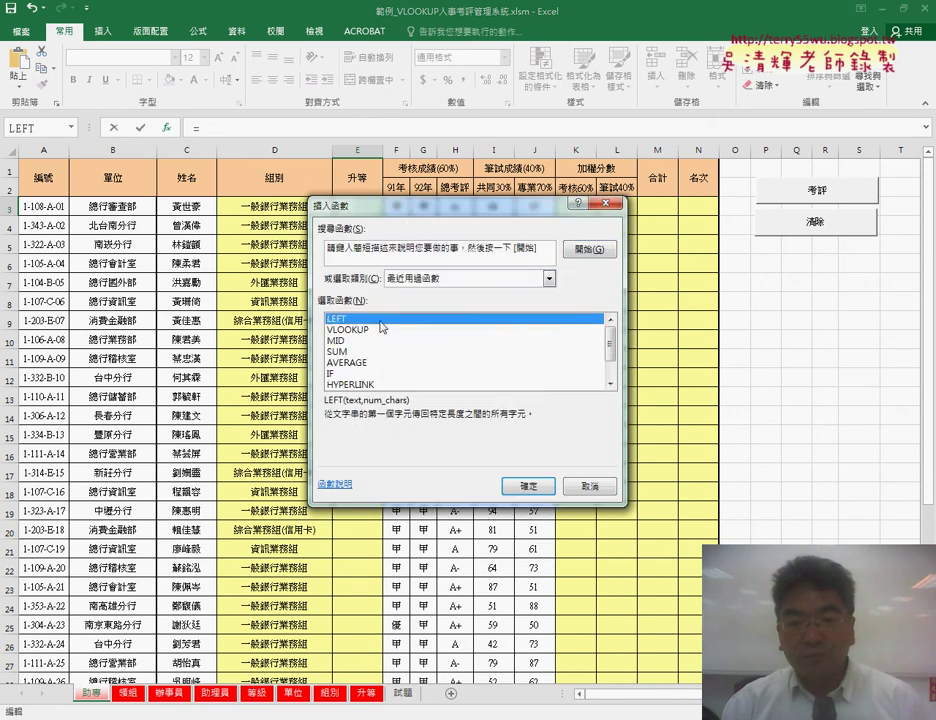
double_click(370, 329)
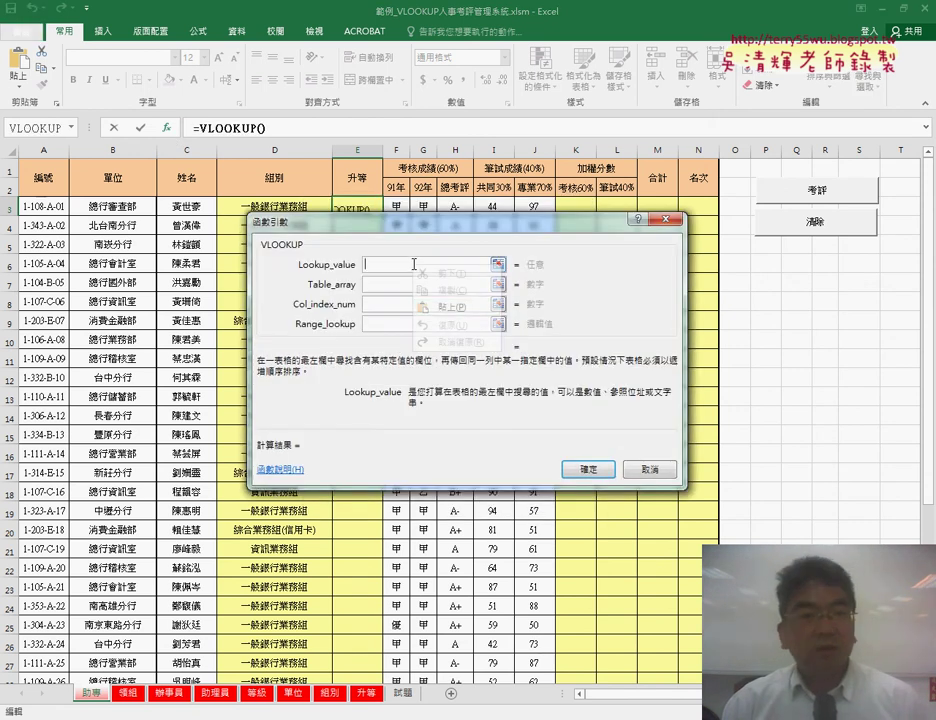
left_click(450, 307)
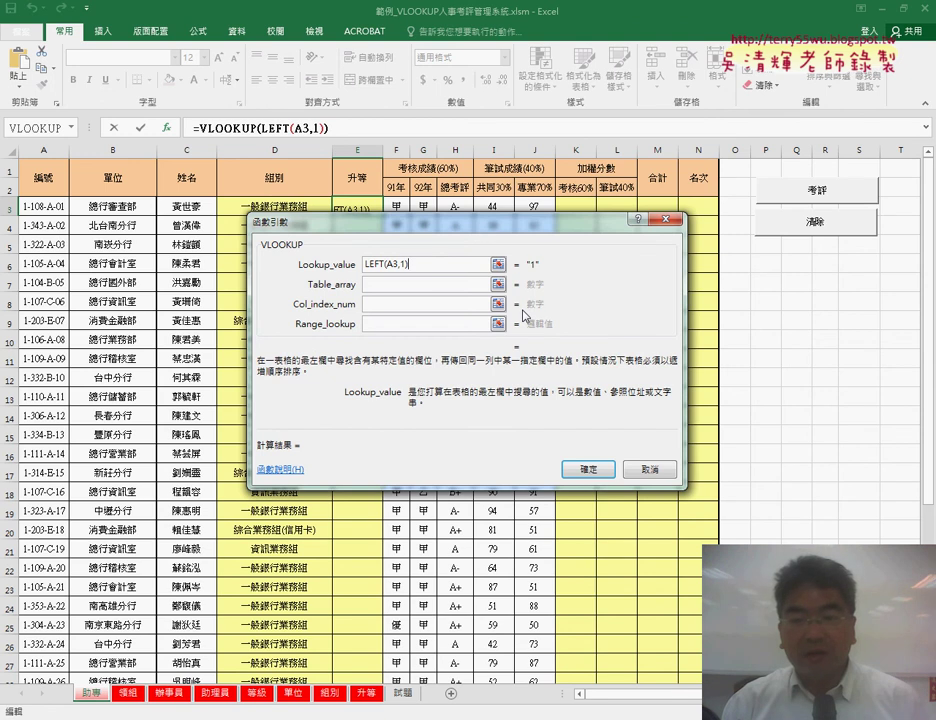
left_click_drag(476, 224, 599, 220)
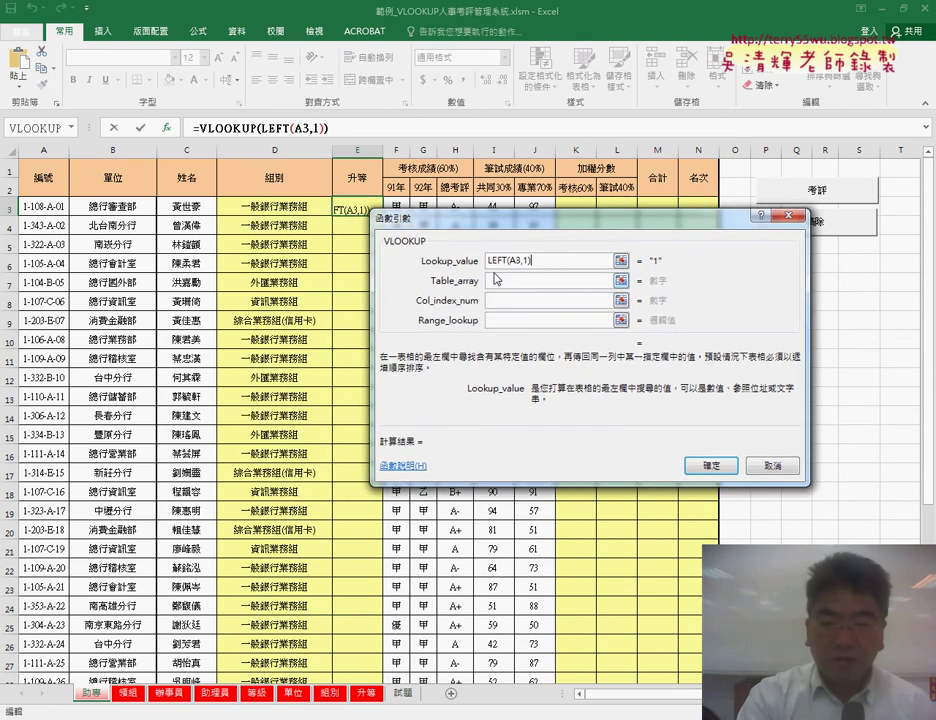
left_click(508, 281)
key("F3")
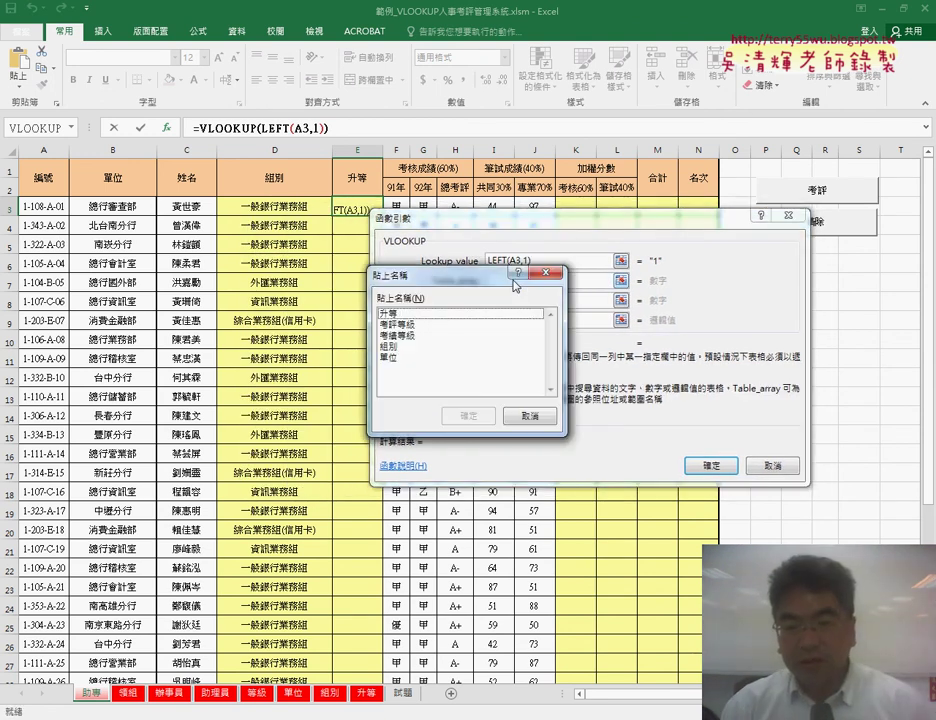
left_click(400, 313)
left_click(469, 415)
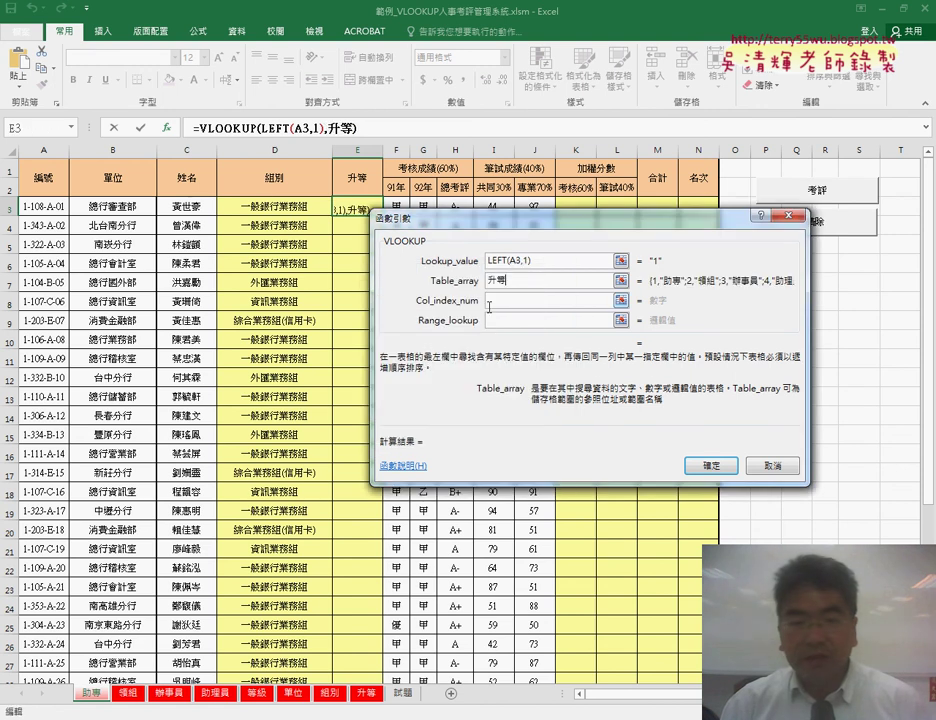
left_click(535, 280)
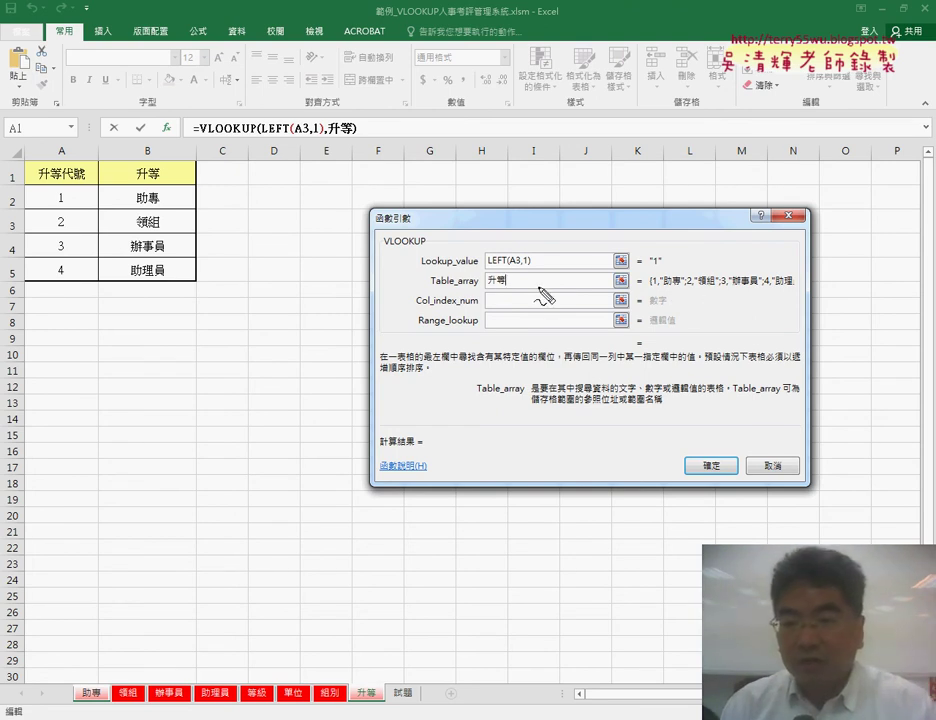
Step: Annotate that the lookup value is text "1", unlike 升等's numeric codes, then move to Col_index_num
mouse_move(500, 270)
left_mouse_down()
mouse_move(505, 288)
mouse_move(620, 285)
mouse_move(620, 296)
left_mouse_up()
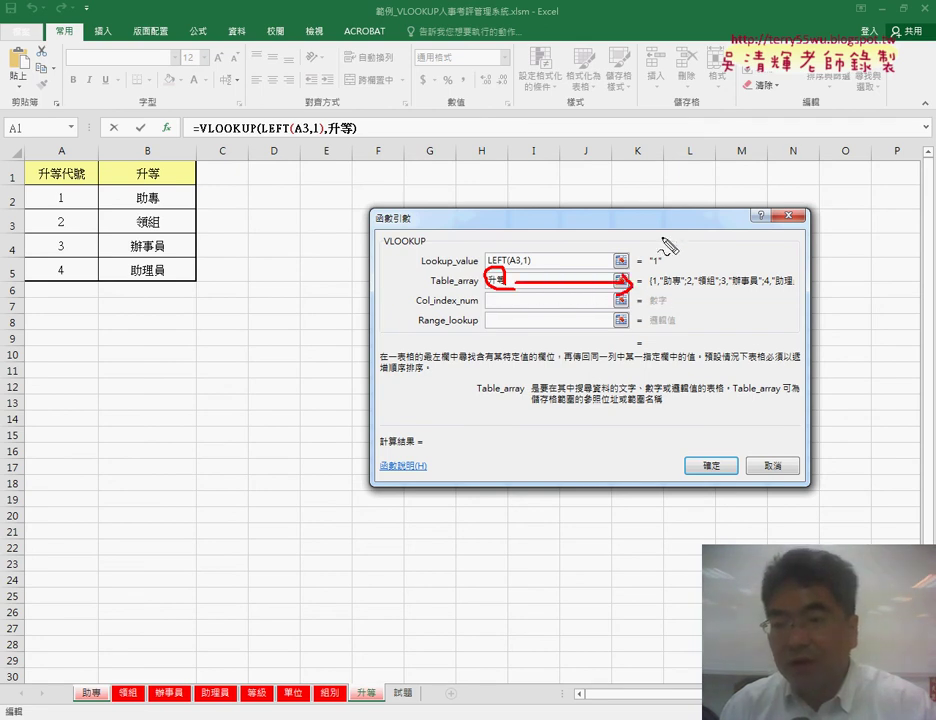
left_click_drag(615, 160, 610, 208)
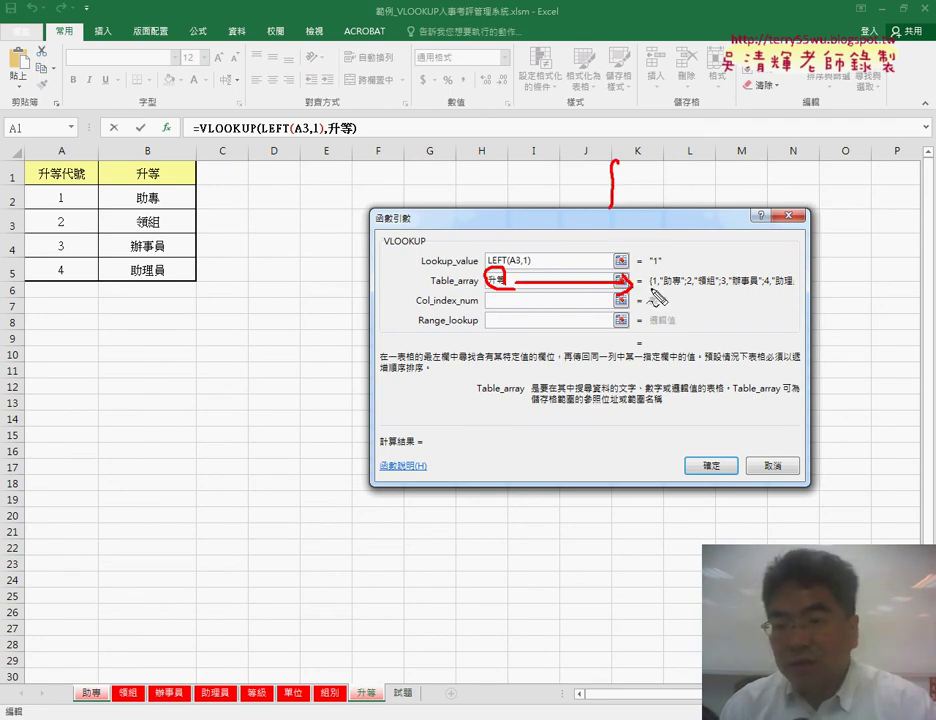
mouse_move(652, 292)
left_mouse_down()
mouse_move(664, 292)
mouse_move(663, 268)
mouse_move(660, 283)
left_mouse_up()
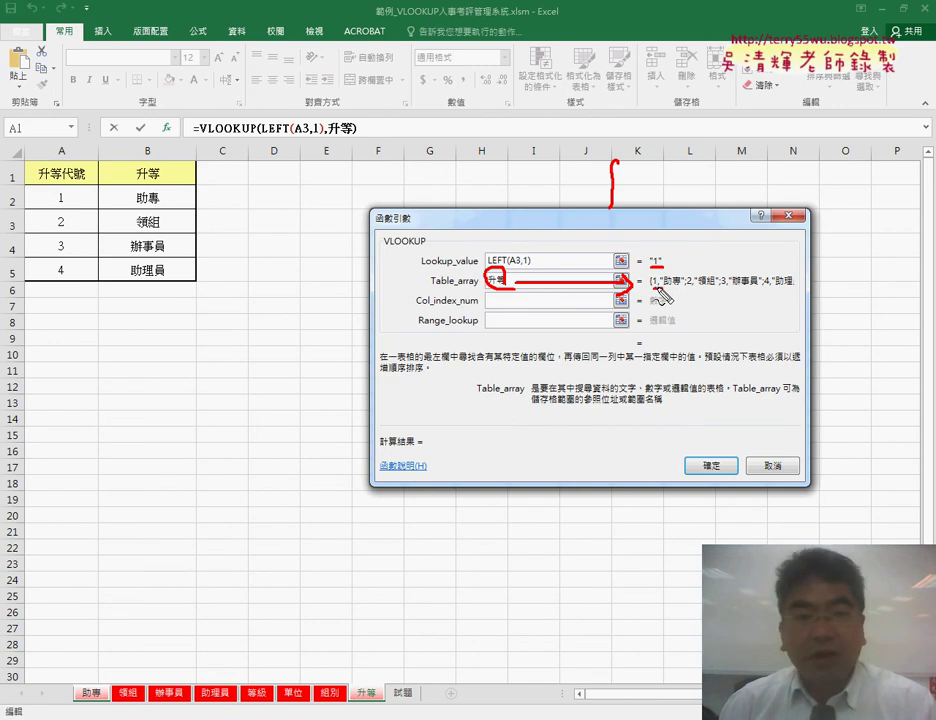
left_click_drag(652, 284, 661, 277)
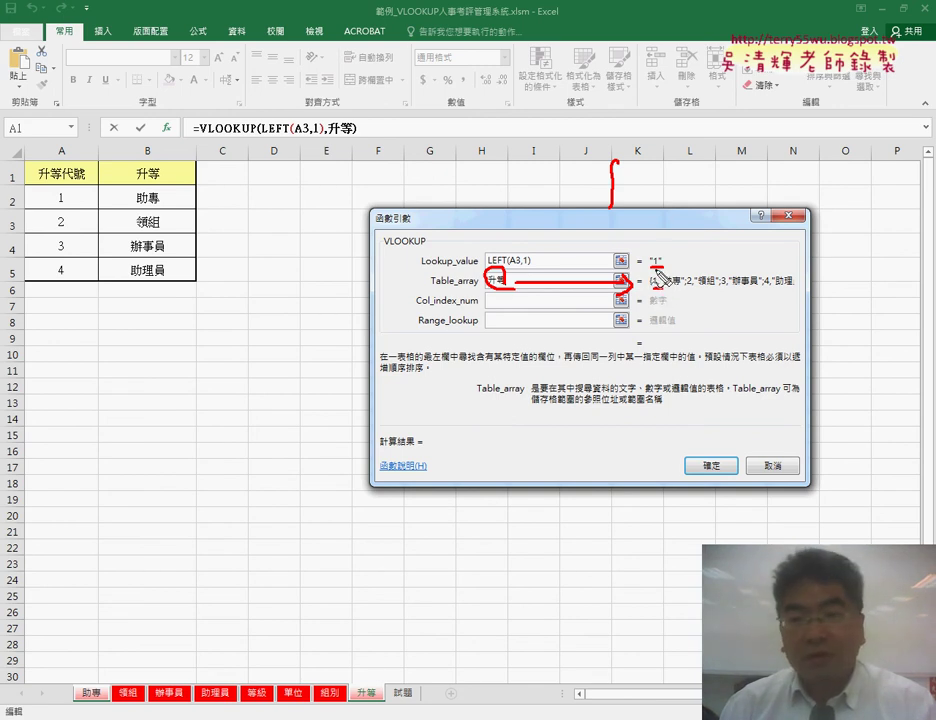
mouse_move(686, 165)
left_mouse_down()
mouse_move(710, 215)
mouse_move(762, 188)
mouse_move(818, 212)
left_mouse_up()
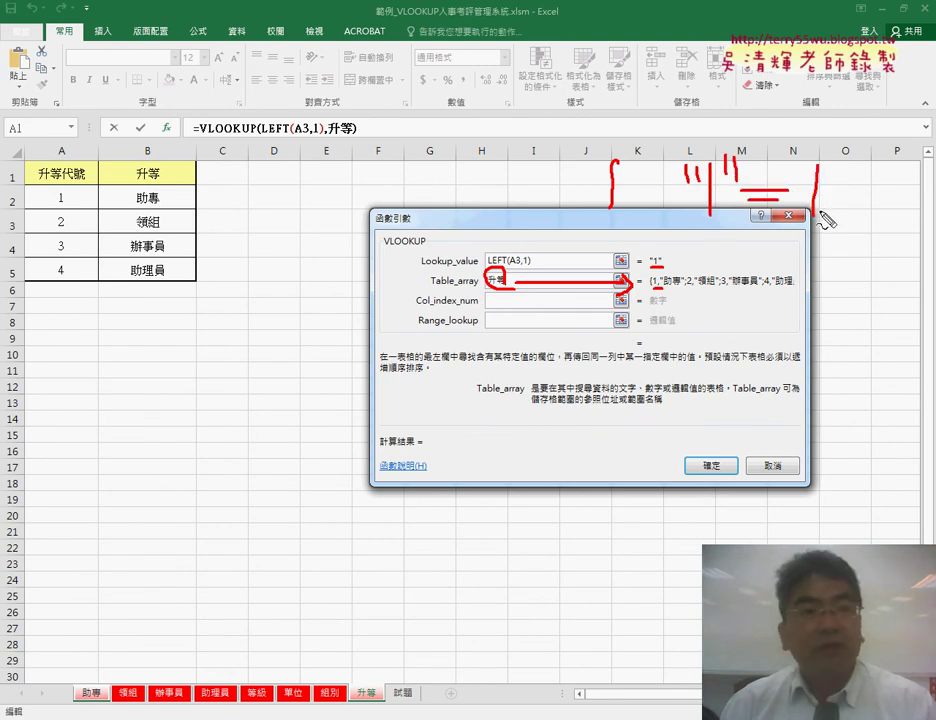
left_click_drag(785, 170, 762, 212)
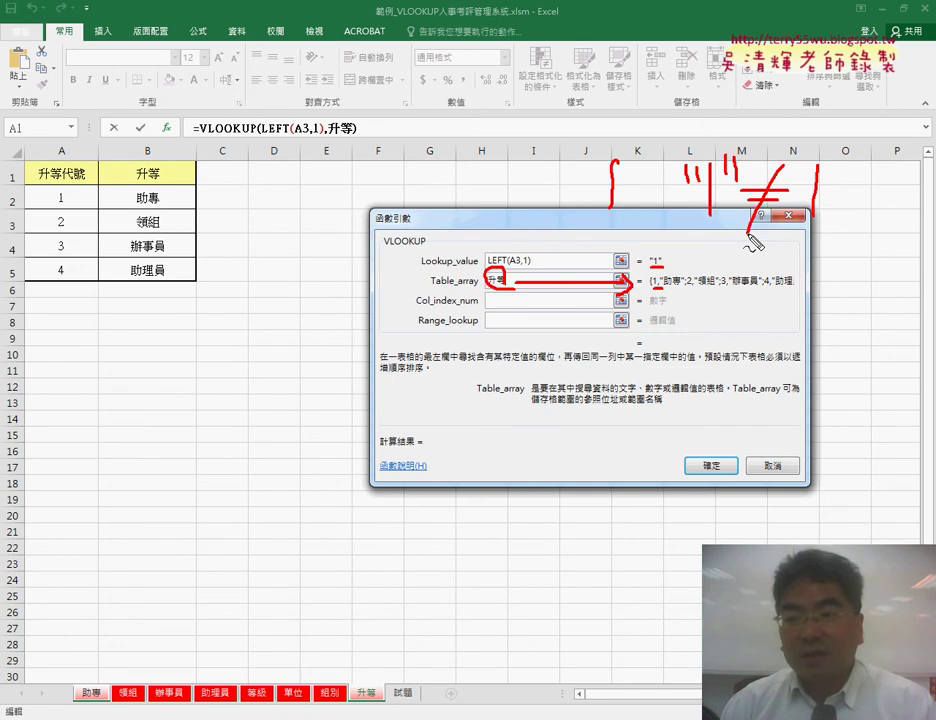
left_click_drag(692, 208, 722, 208)
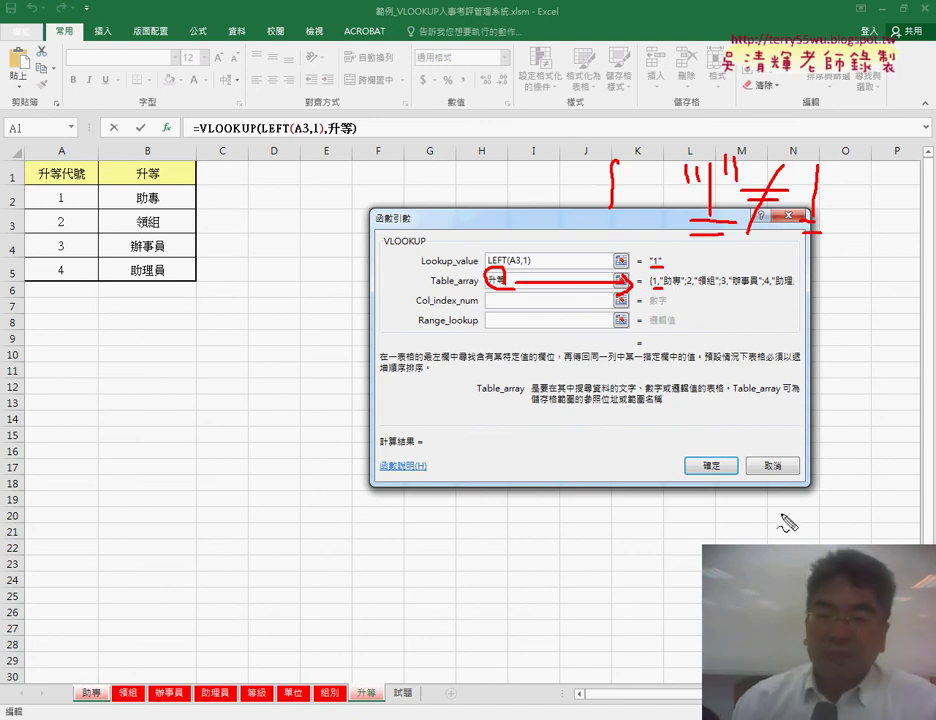
key("Escape")
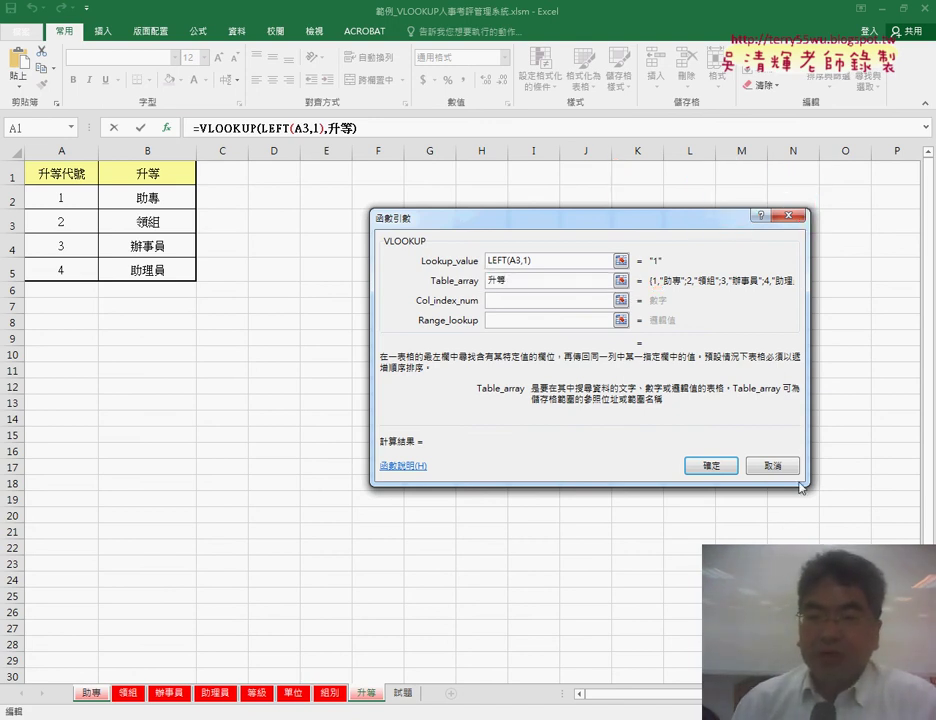
left_click(507, 299)
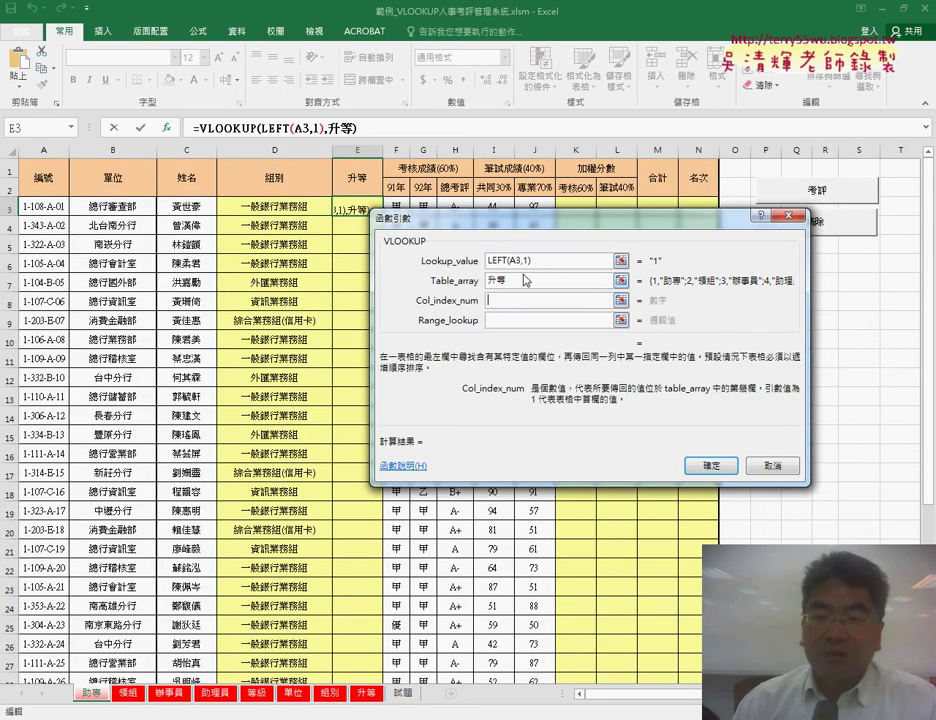
Step: Wrap the E3 lookup value as VALUE(LEFT(A3,1)) and set column index 2
key("shift+Tab")
key("shift+Tab")
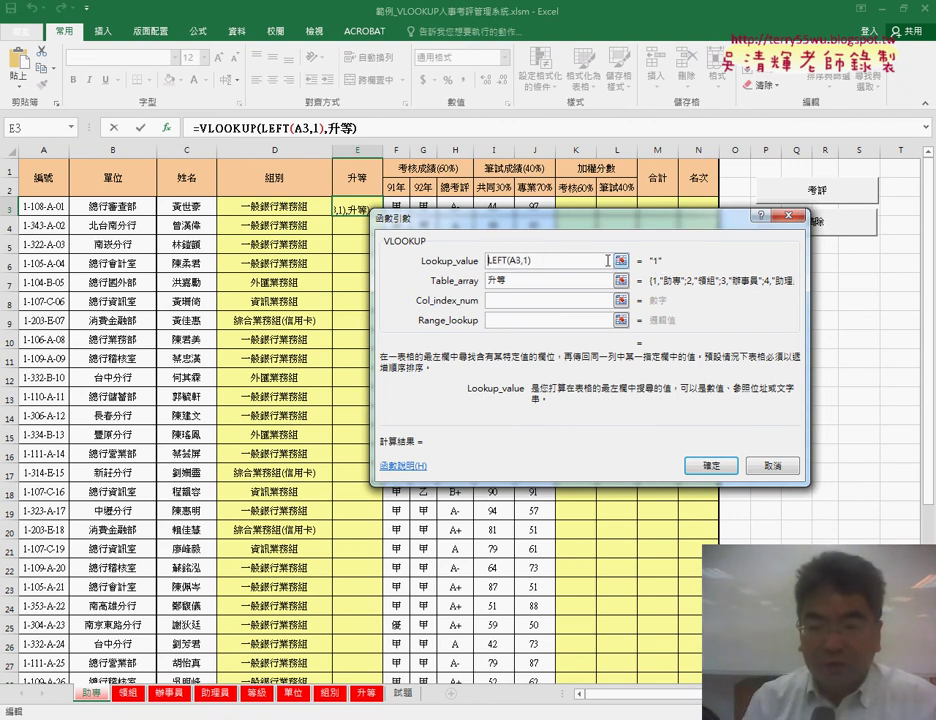
type("v")
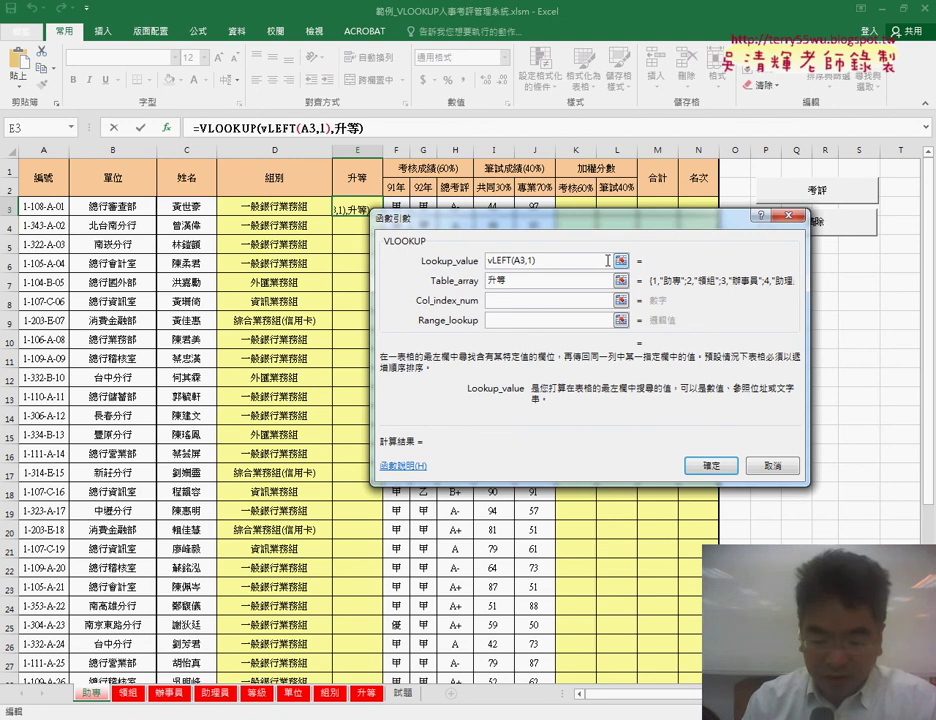
type("alu")
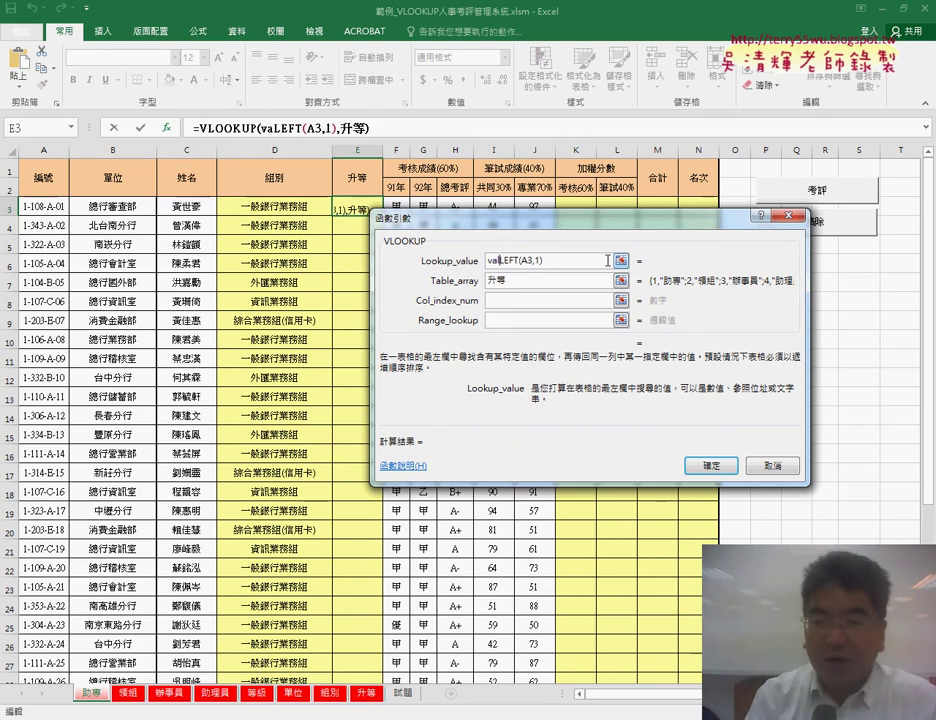
type("e(")
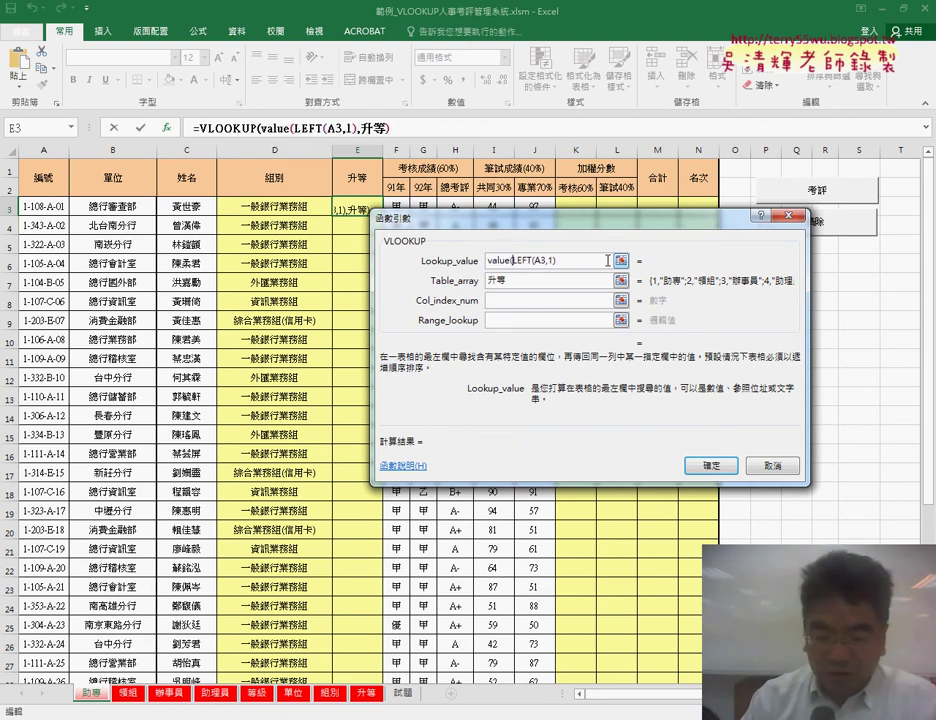
type("))")
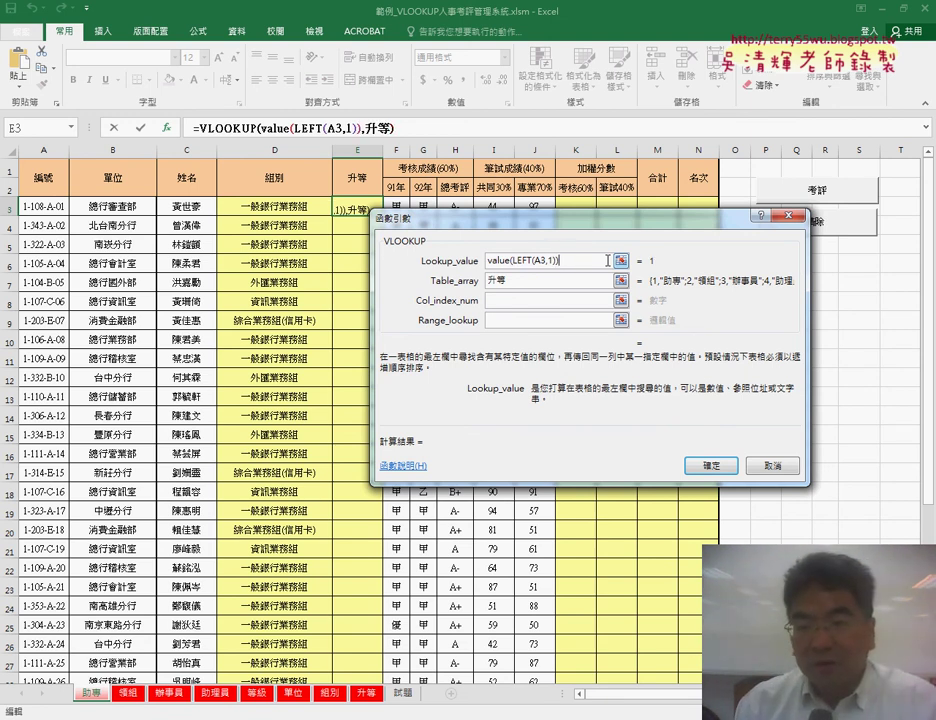
left_click_drag(516, 267, 558, 268)
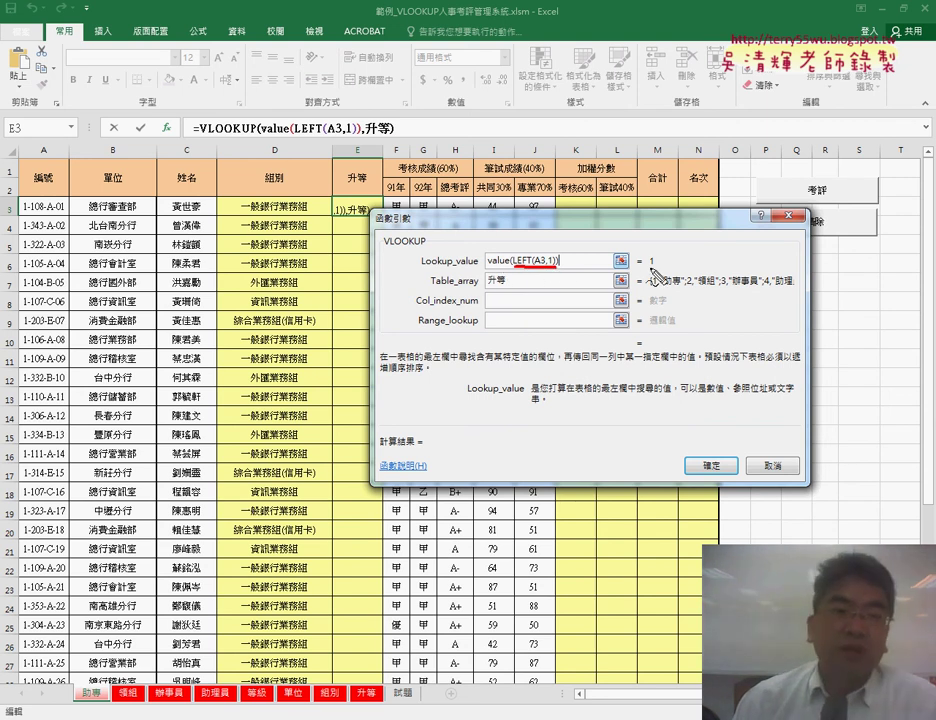
left_click_drag(650, 269, 664, 268)
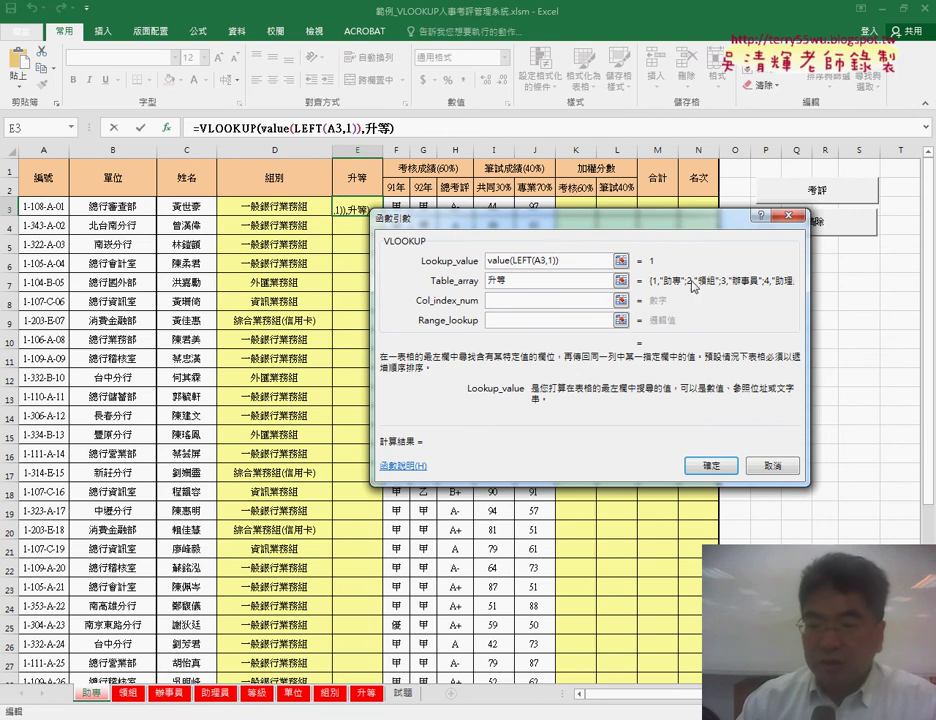
left_click(540, 305)
type("2")
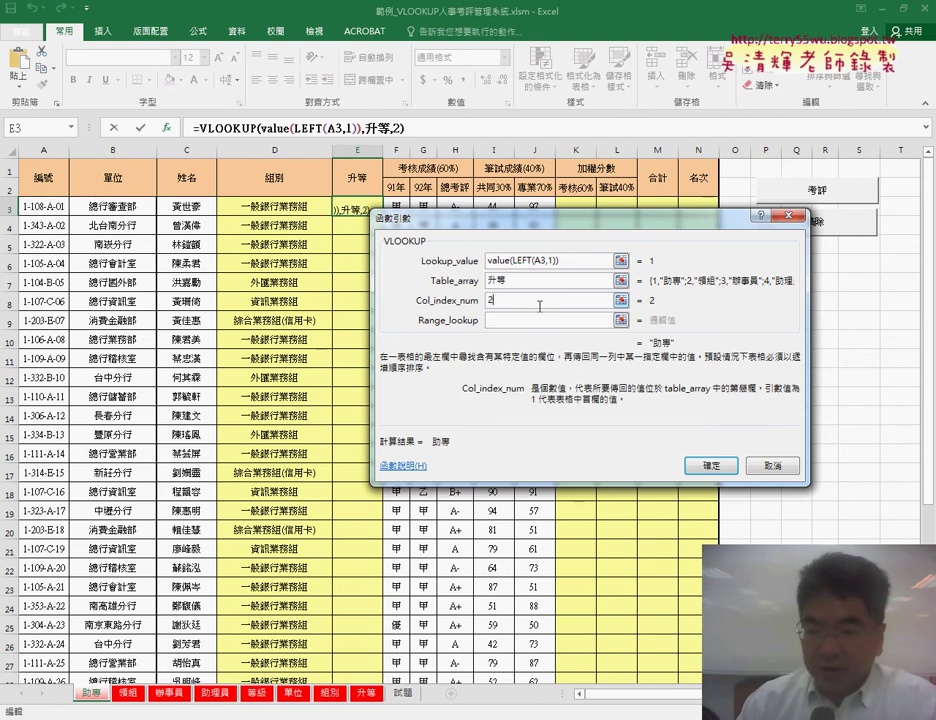
left_click(530, 320)
Step: Finish the VLOOKUP with exact match 0 and fill the 升等 grade down column E
type("0")
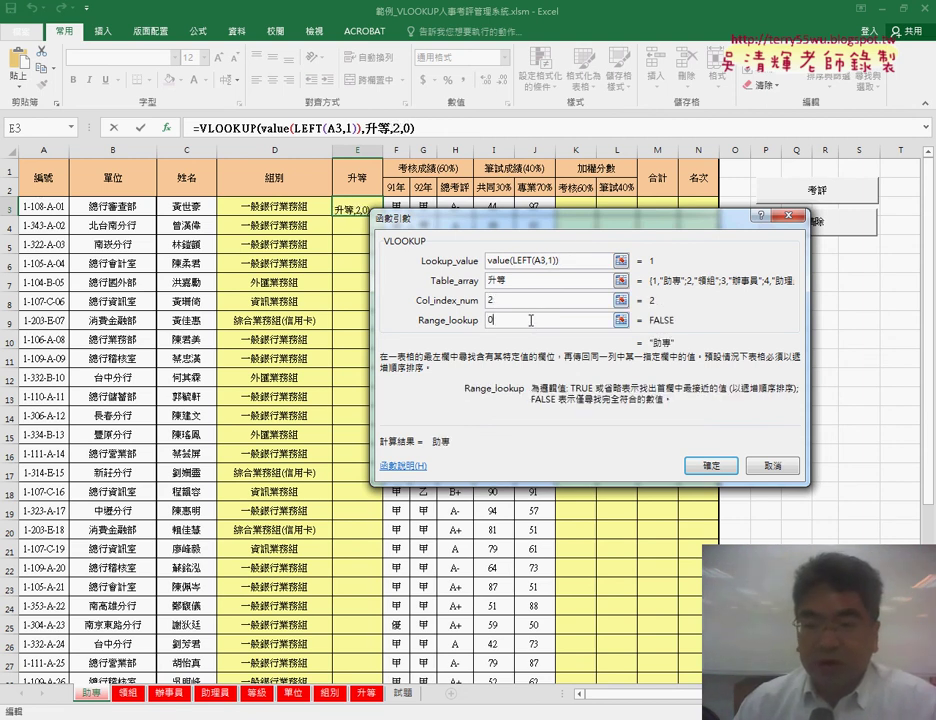
left_click(711, 466)
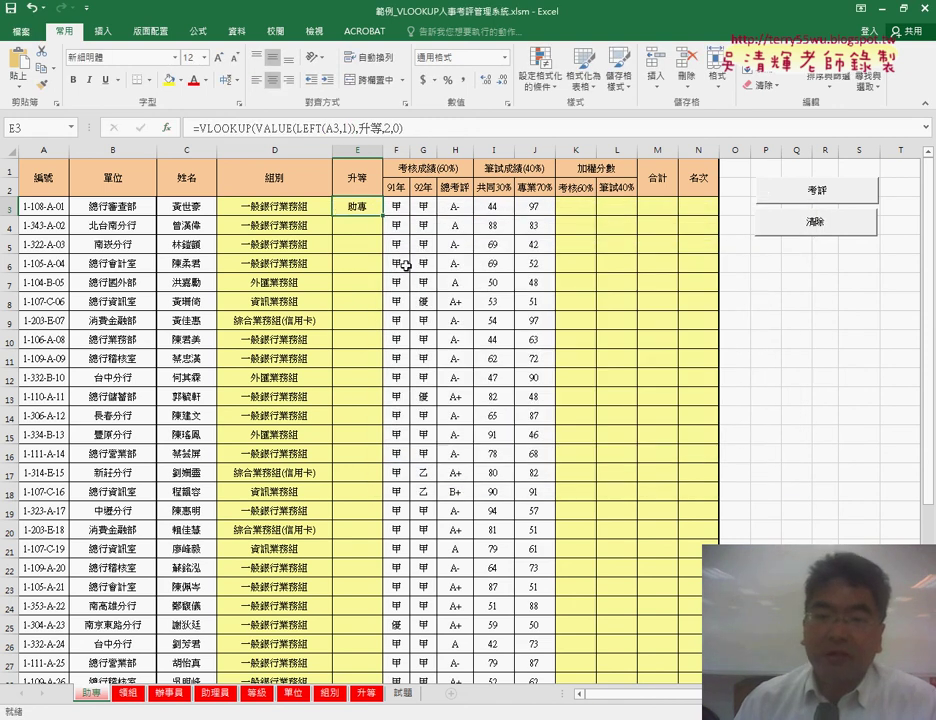
double_click(383, 216)
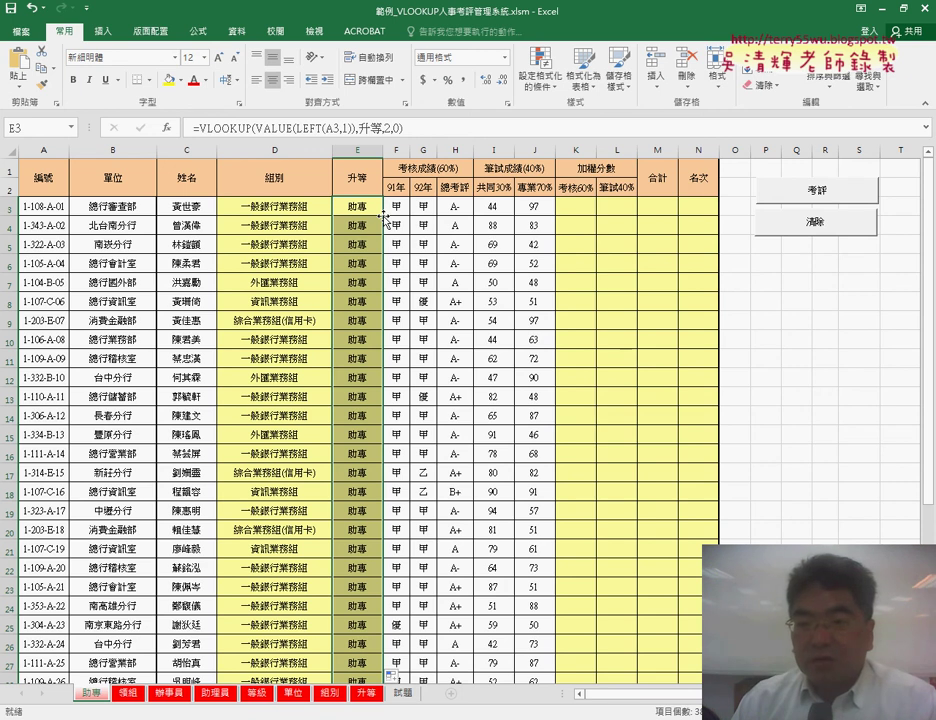
Step: Review the K3 and L3 score cells and the F3–H3 appraisal grades
left_click(580, 209)
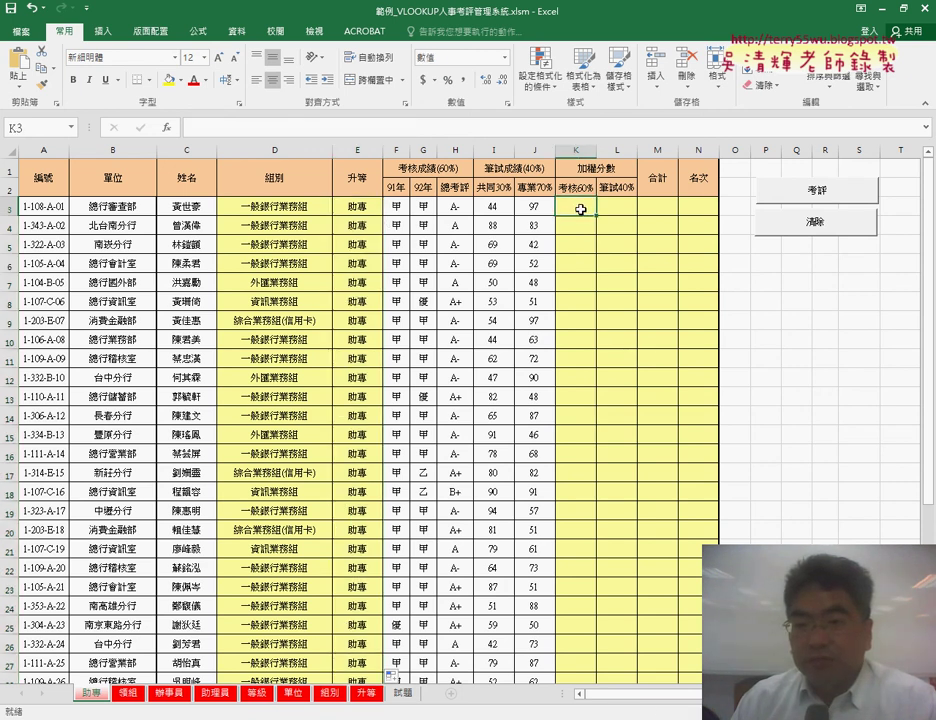
left_click(616, 209)
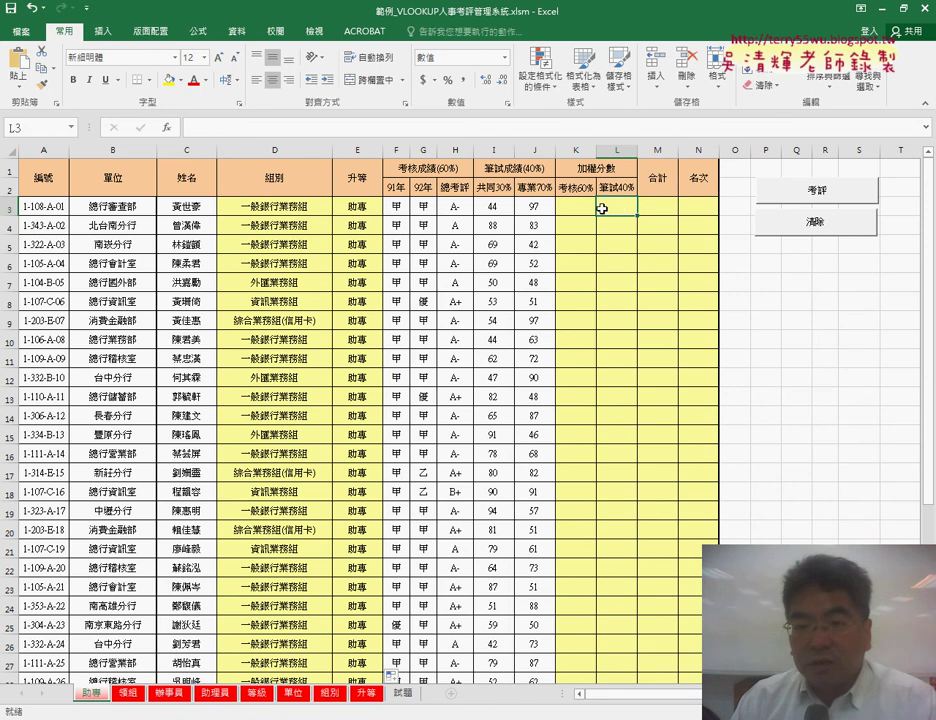
left_click(578, 209)
left_click(420, 168)
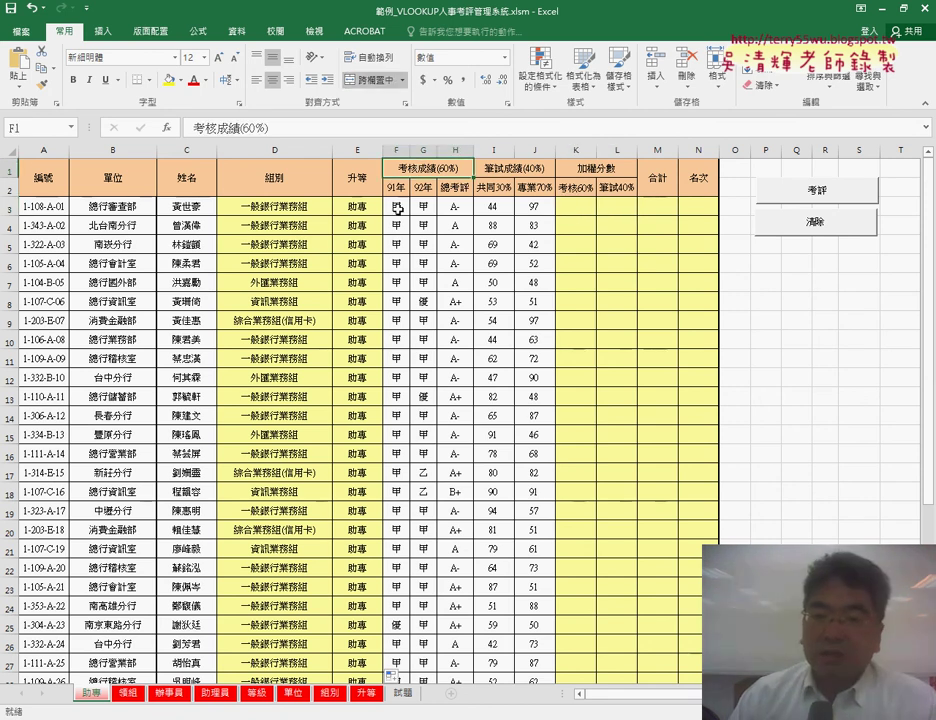
left_click(450, 206)
left_click_drag(392, 208, 452, 207)
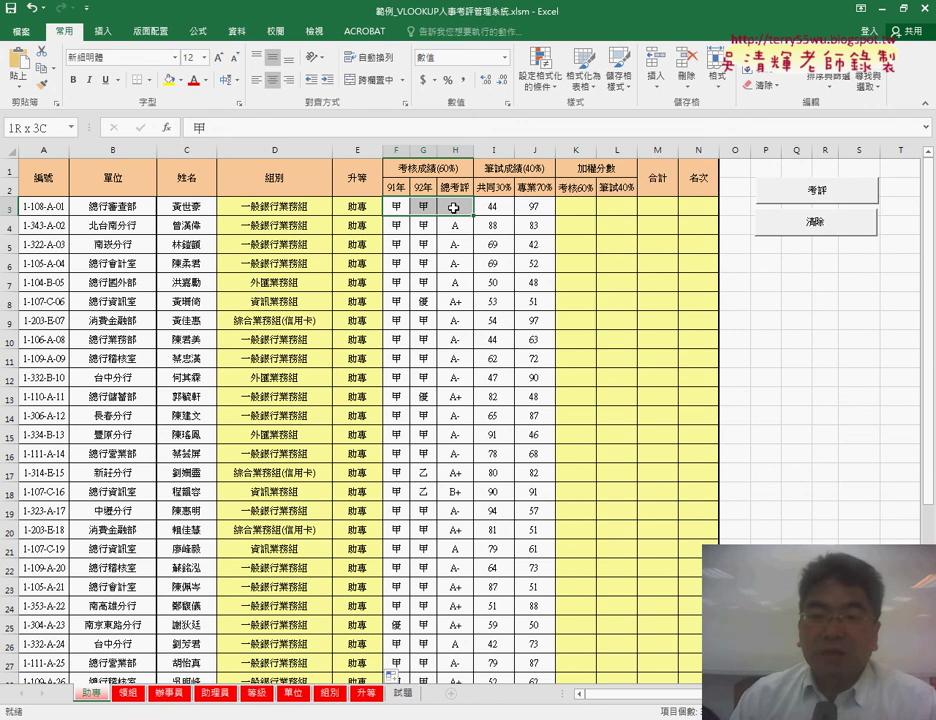
left_click_drag(453, 207, 453, 207)
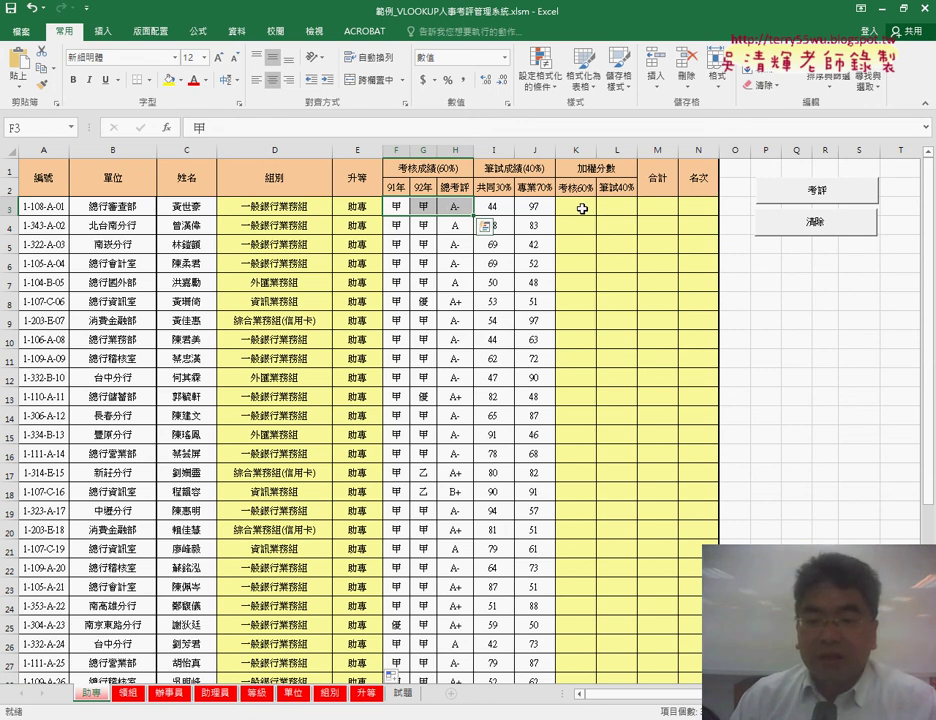
left_click(397, 207)
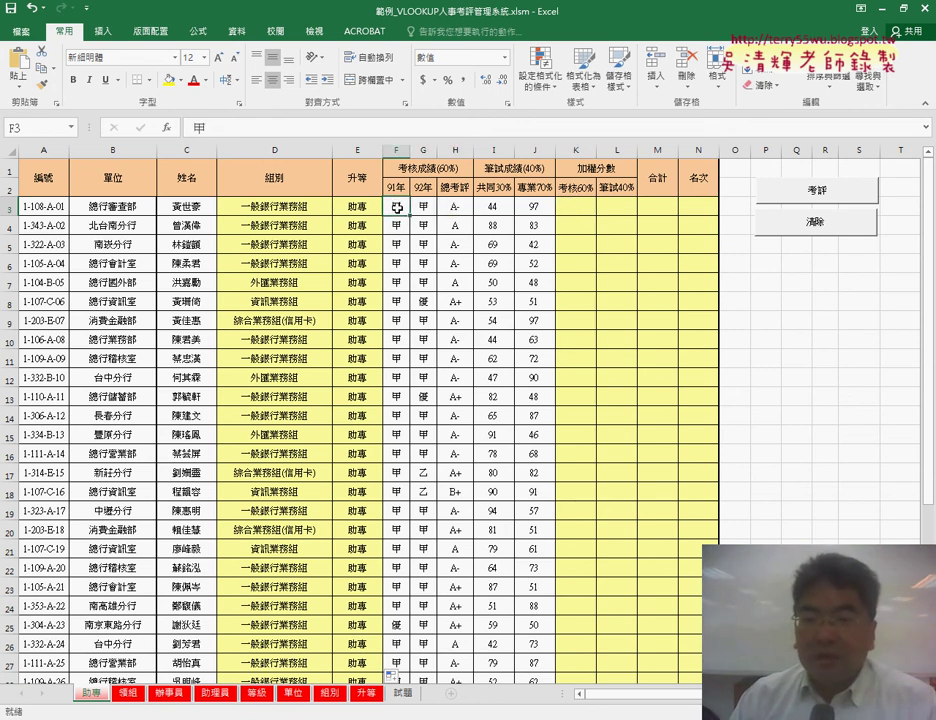
key("Right")
key("Right")
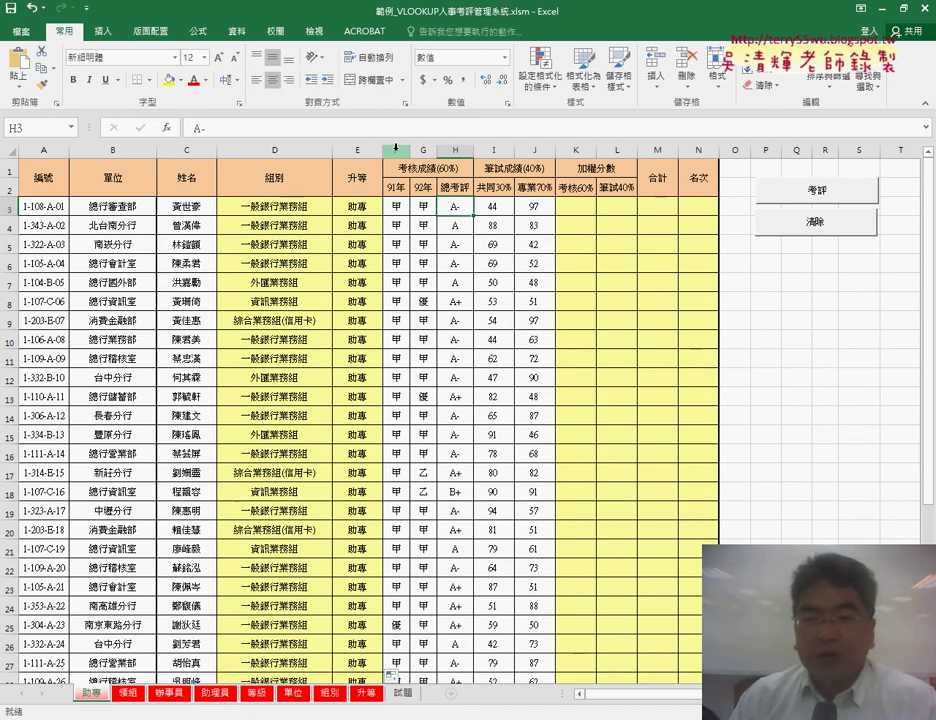
left_click(402, 210)
left_click(424, 207)
left_click(457, 207)
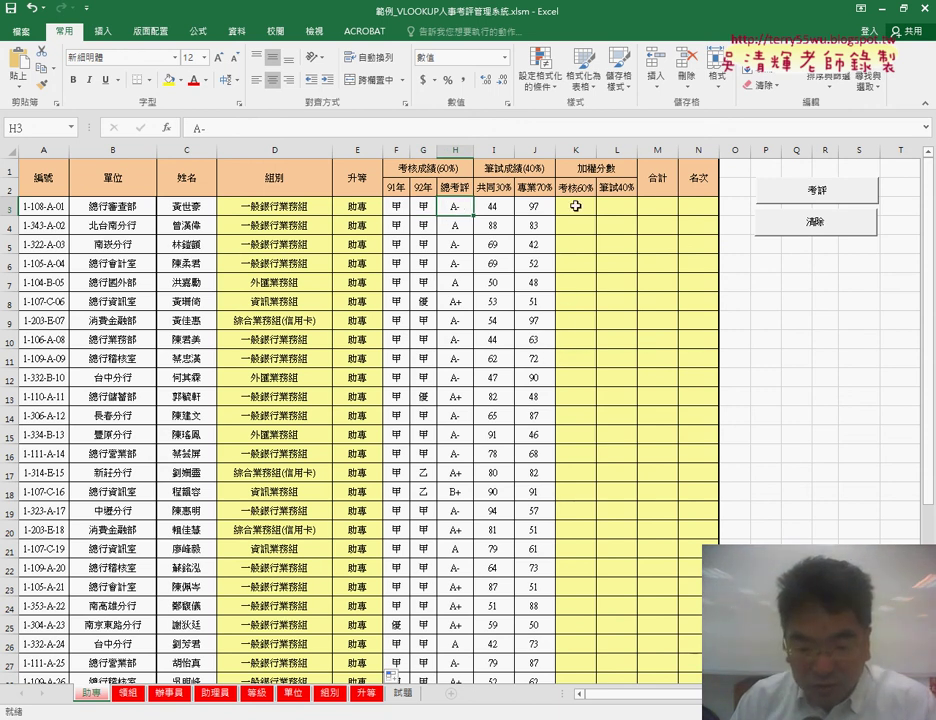
left_click(259, 693)
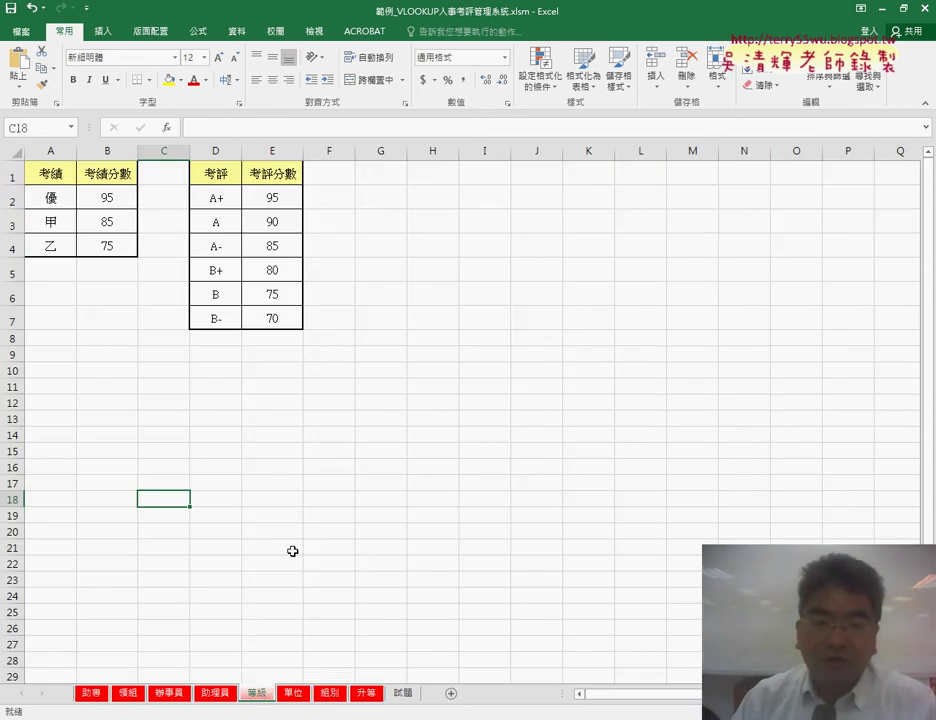
left_click(50, 216)
left_click(115, 218)
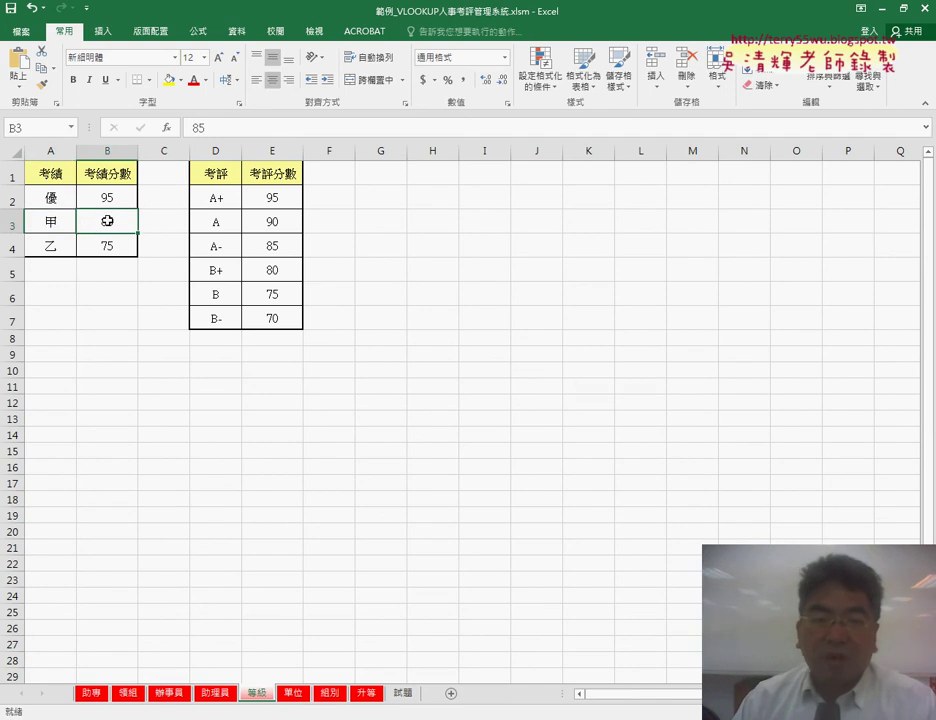
left_click(218, 251)
left_click(284, 252)
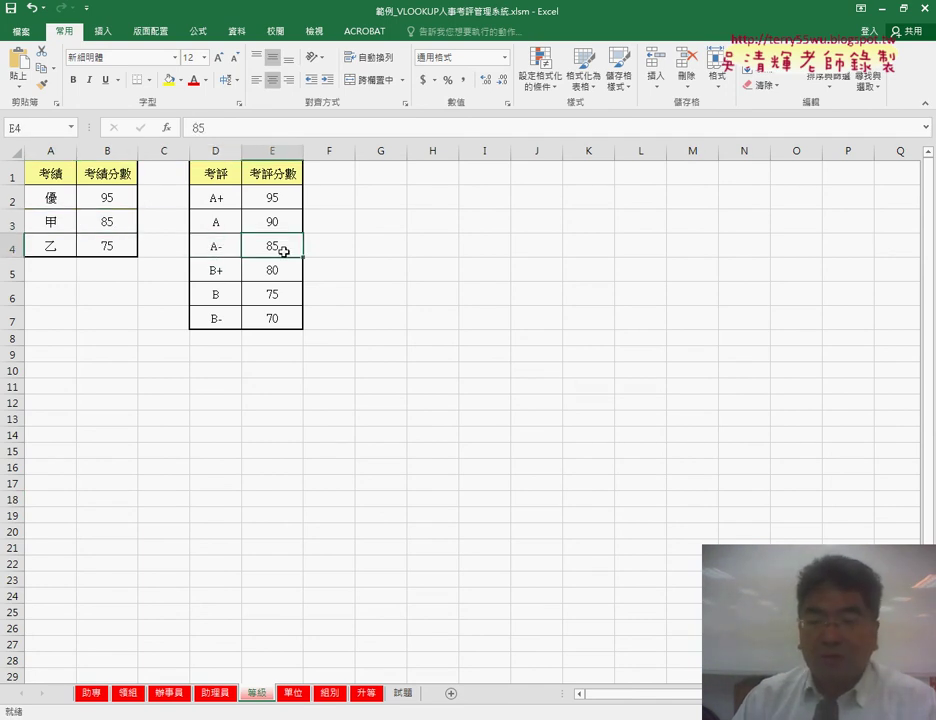
left_click(95, 697)
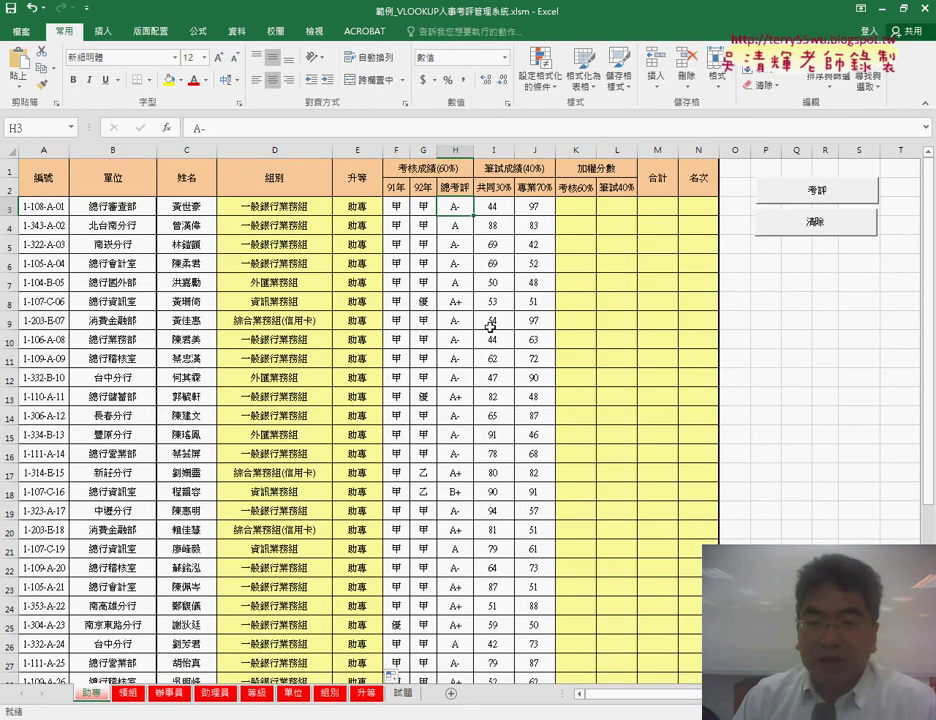
left_click(587, 205)
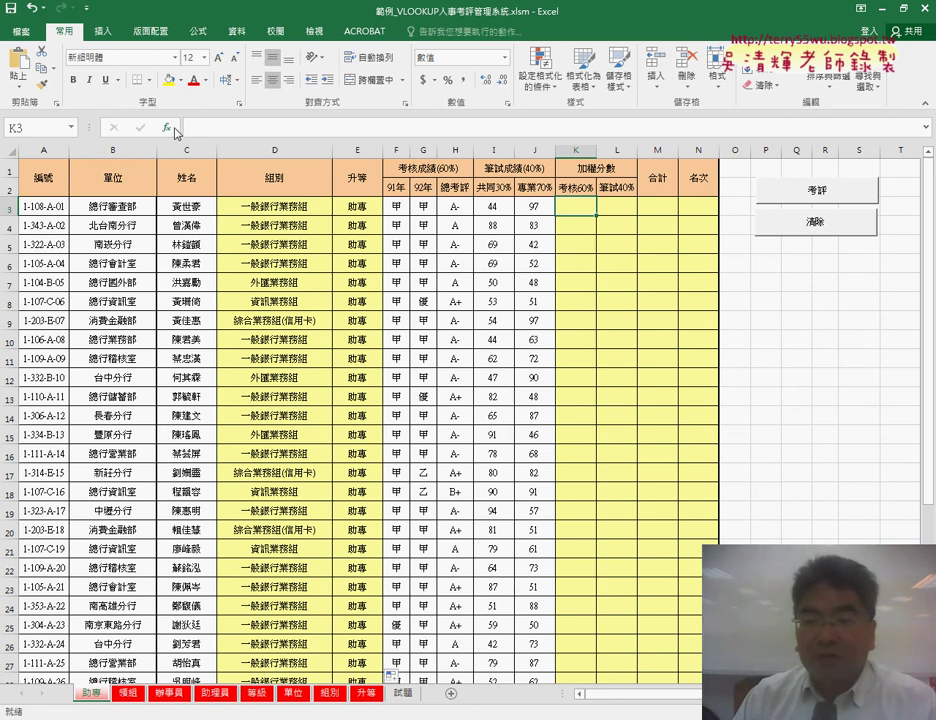
Step: Start a VLOOKUP in K3 with lookup value F3 and the 考評等級 named range
left_click(172, 128)
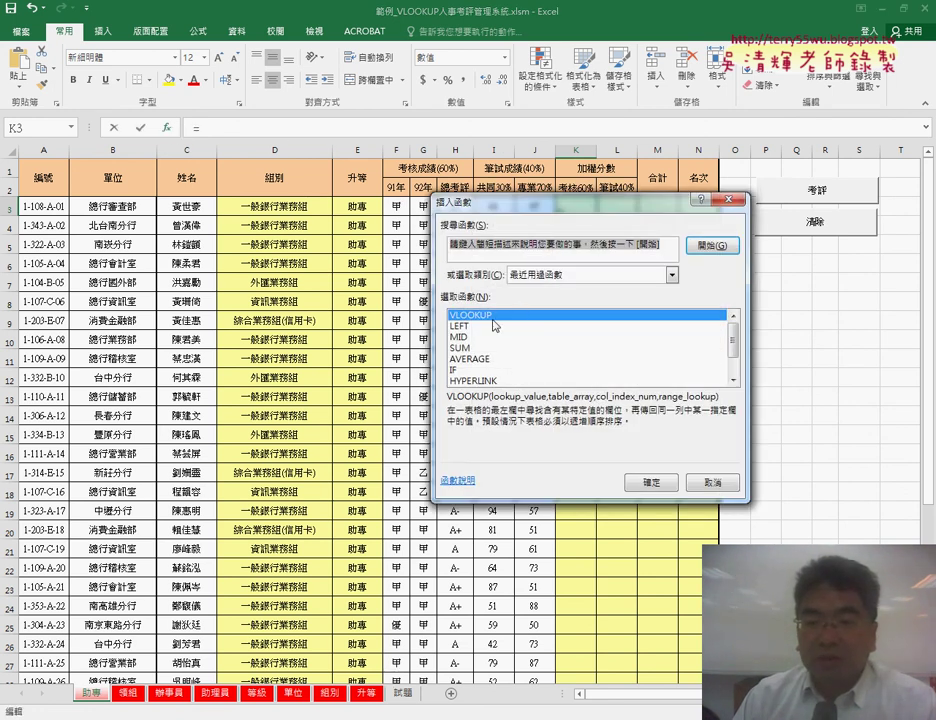
double_click(487, 315)
left_click_drag(520, 215, 377, 293)
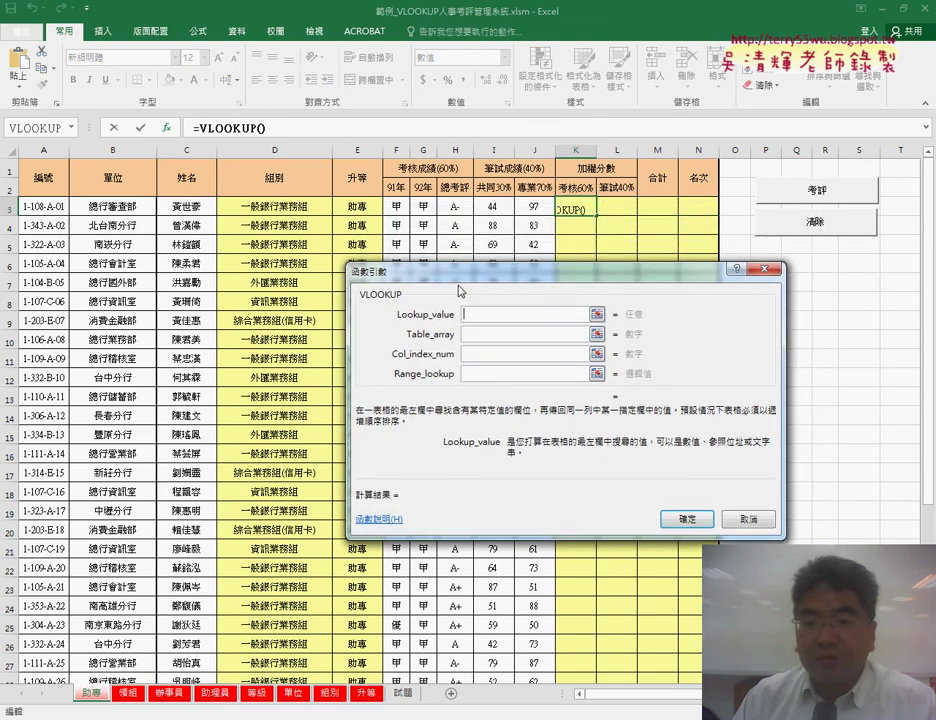
left_click(394, 205)
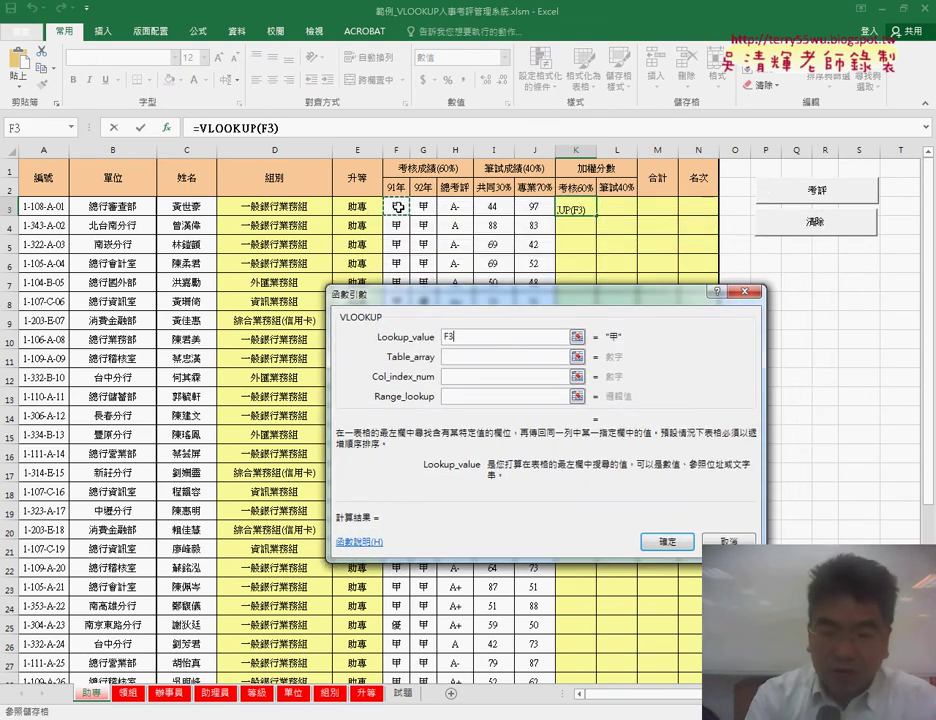
left_click(565, 358)
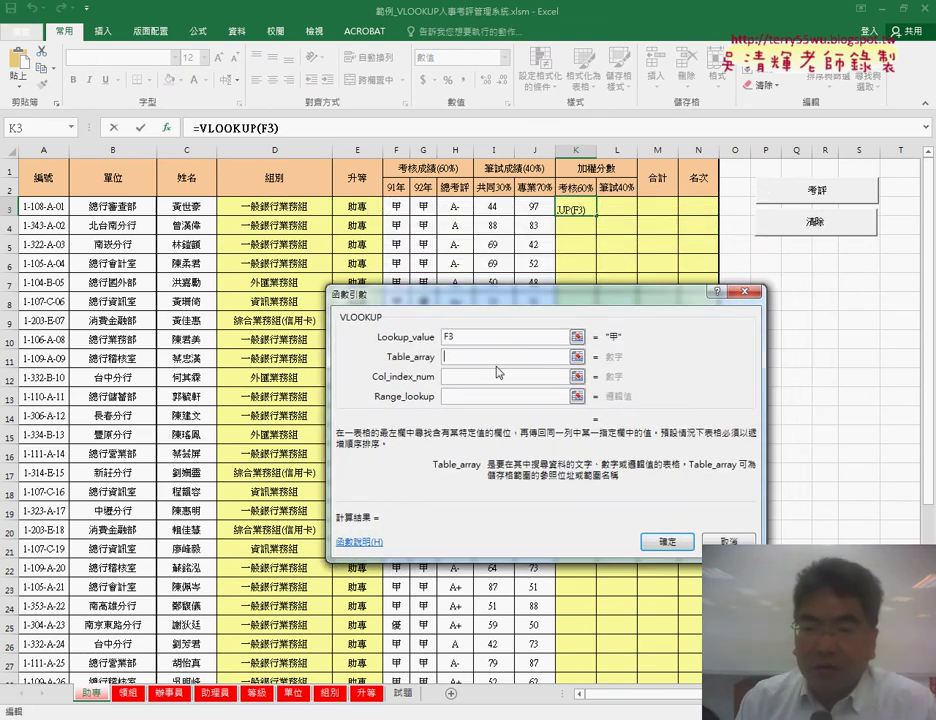
key("F3")
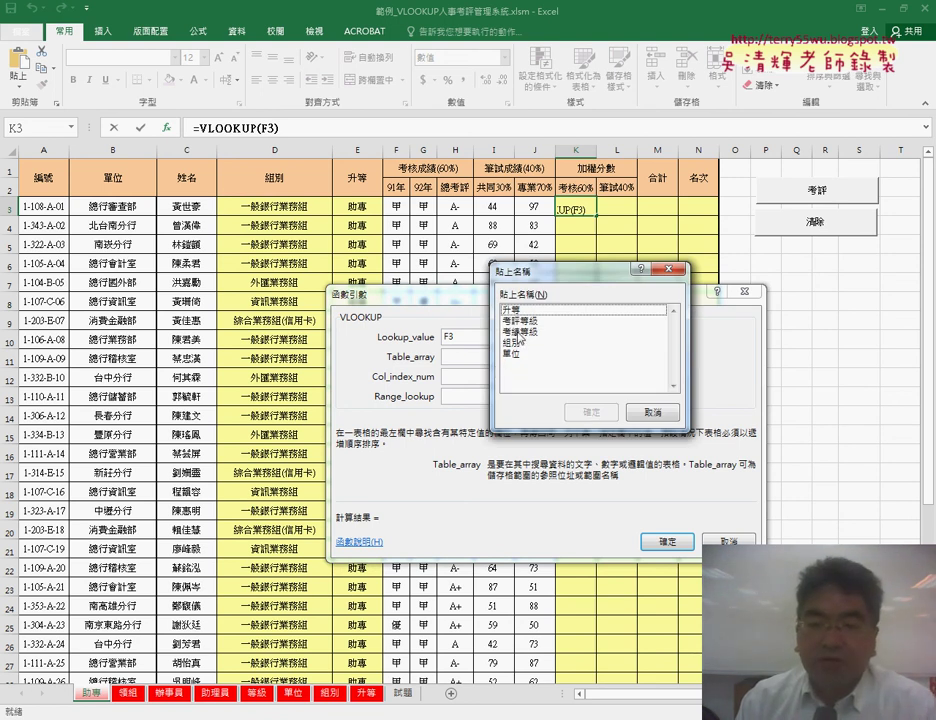
left_click(521, 321)
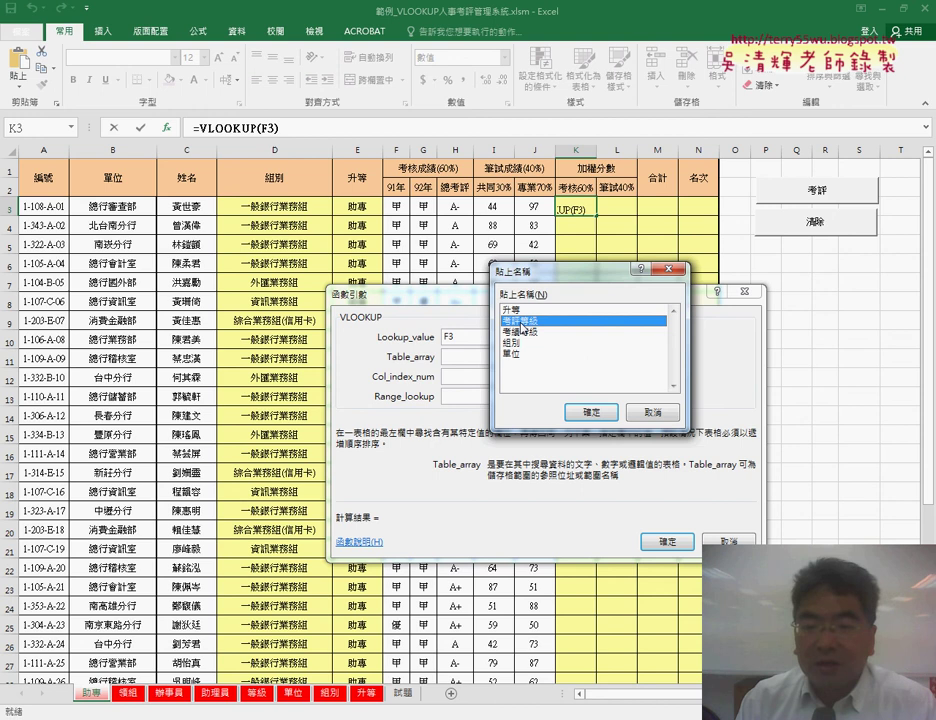
left_click(591, 413)
Step: Replace the table with 考績等級 and set column 2 with exact match 0
left_click(483, 378)
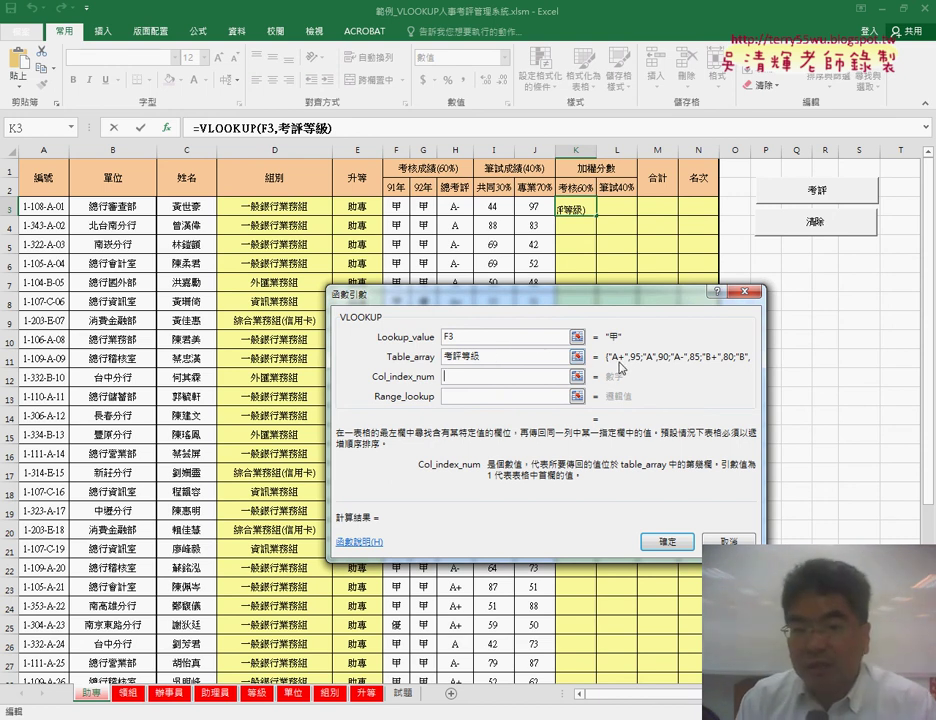
left_click(425, 357)
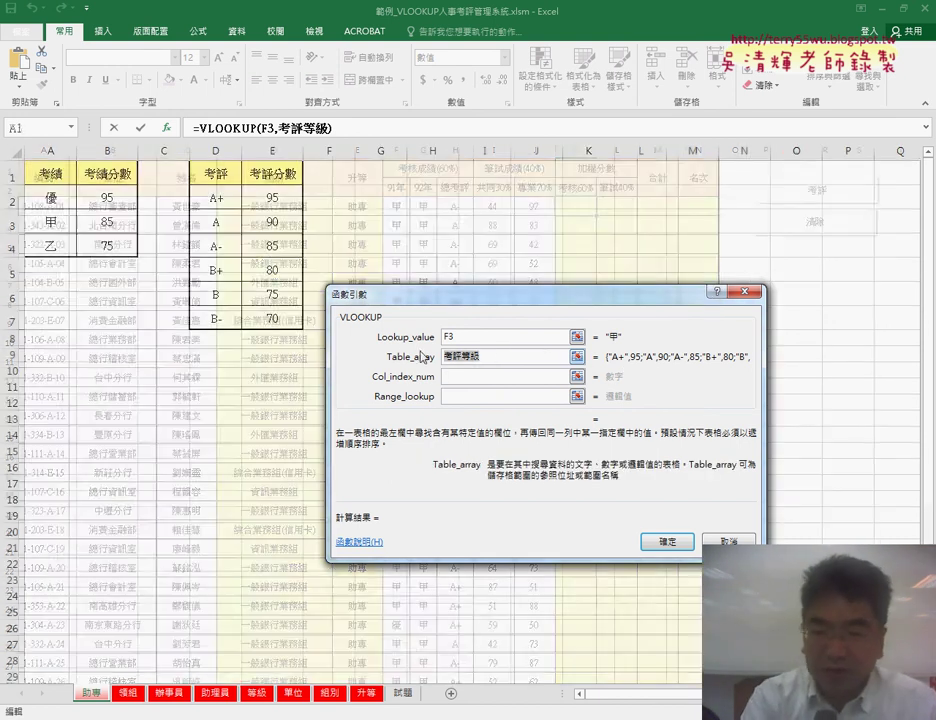
key("BackSpace")
key("F3")
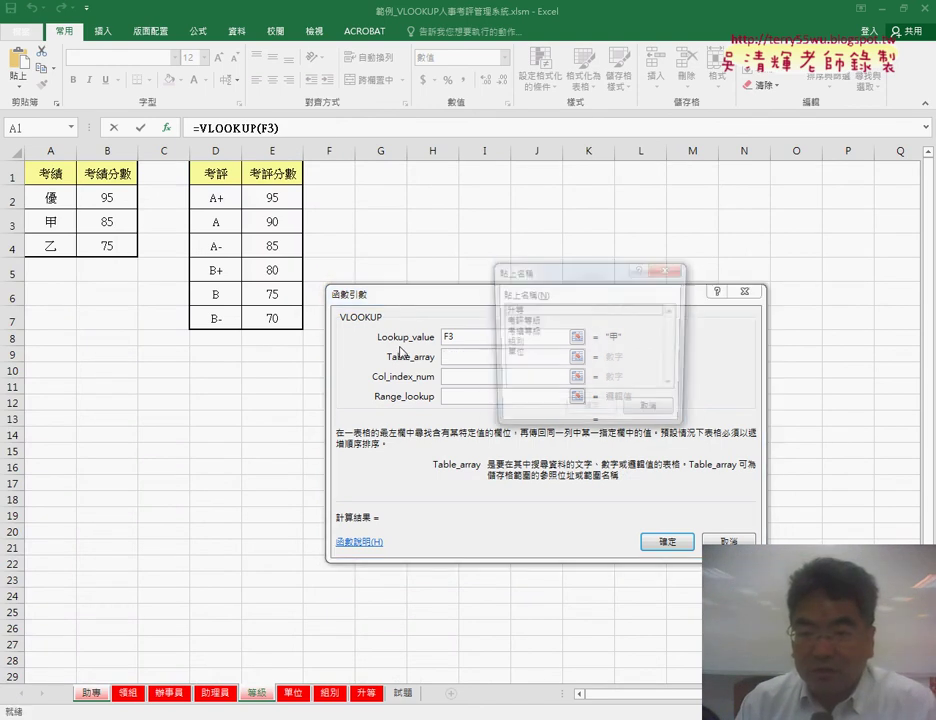
left_click(528, 332)
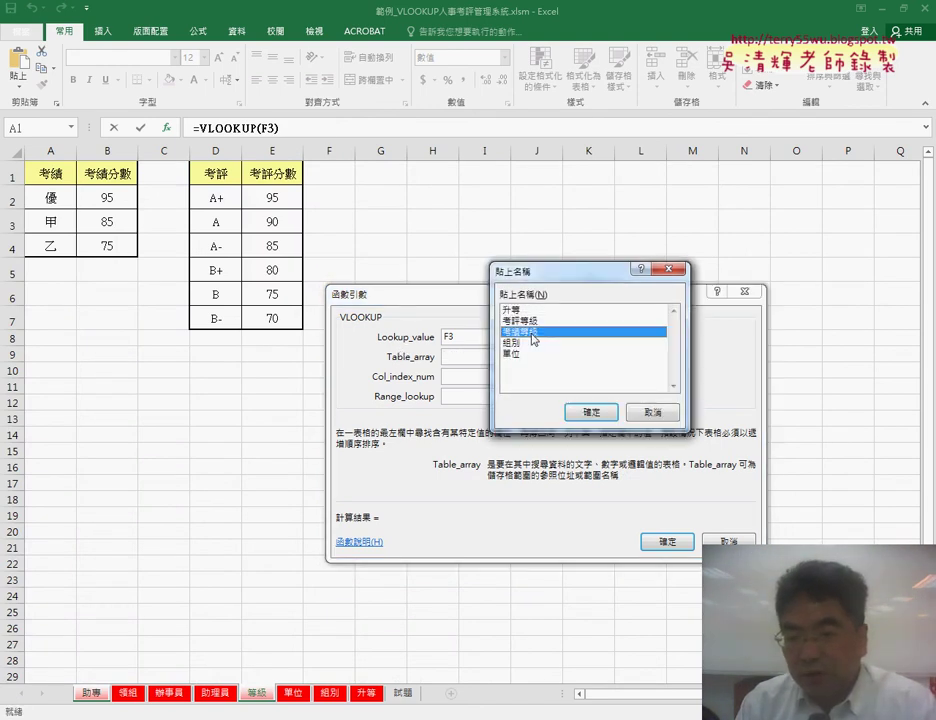
key("Return")
left_click(507, 359)
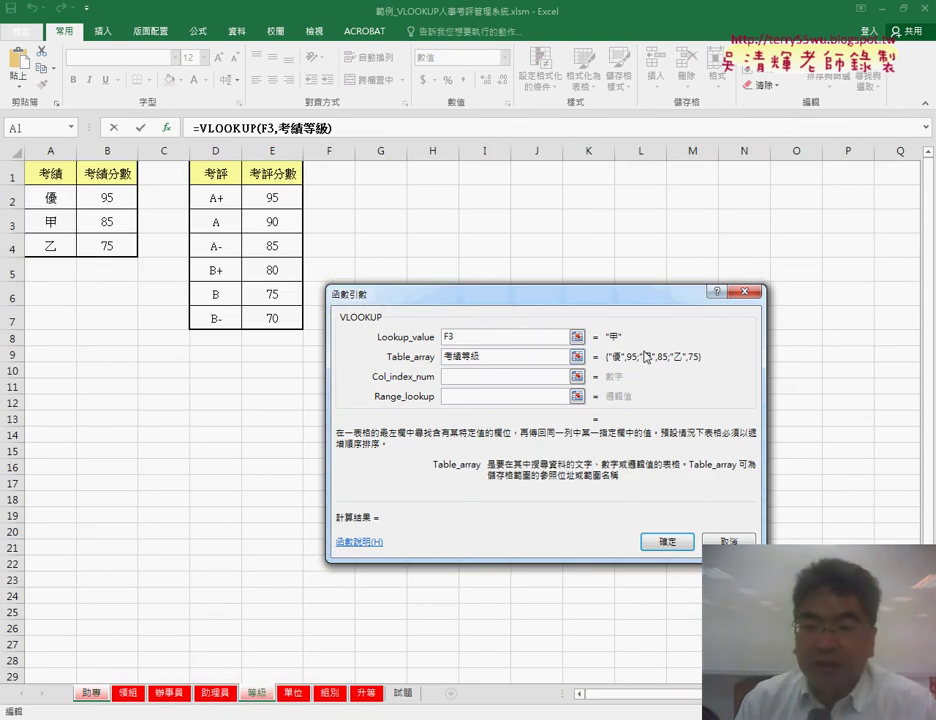
left_click(464, 377)
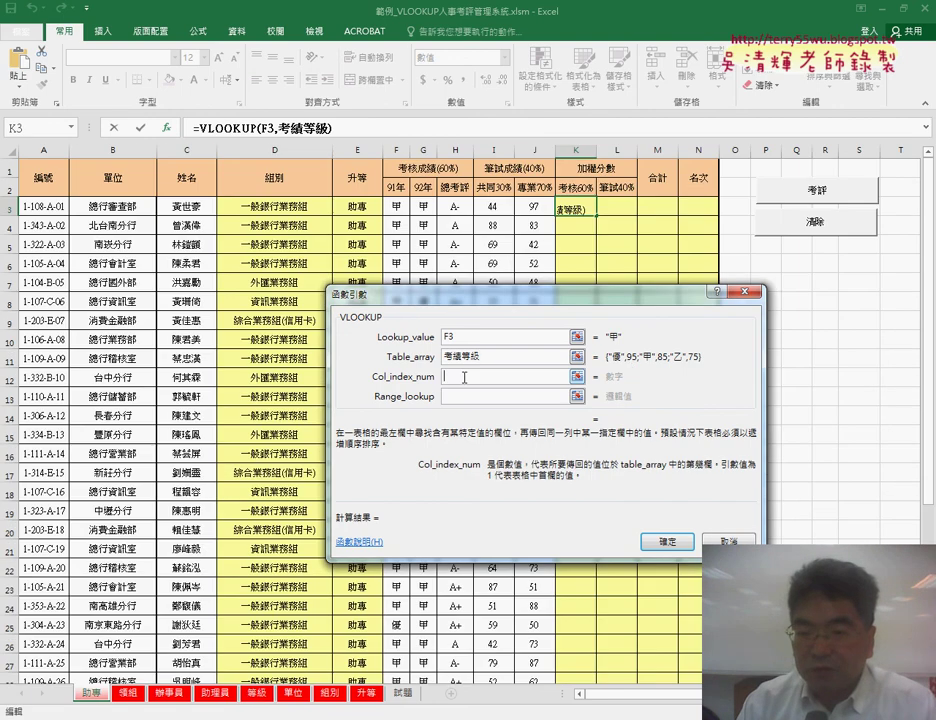
type("2")
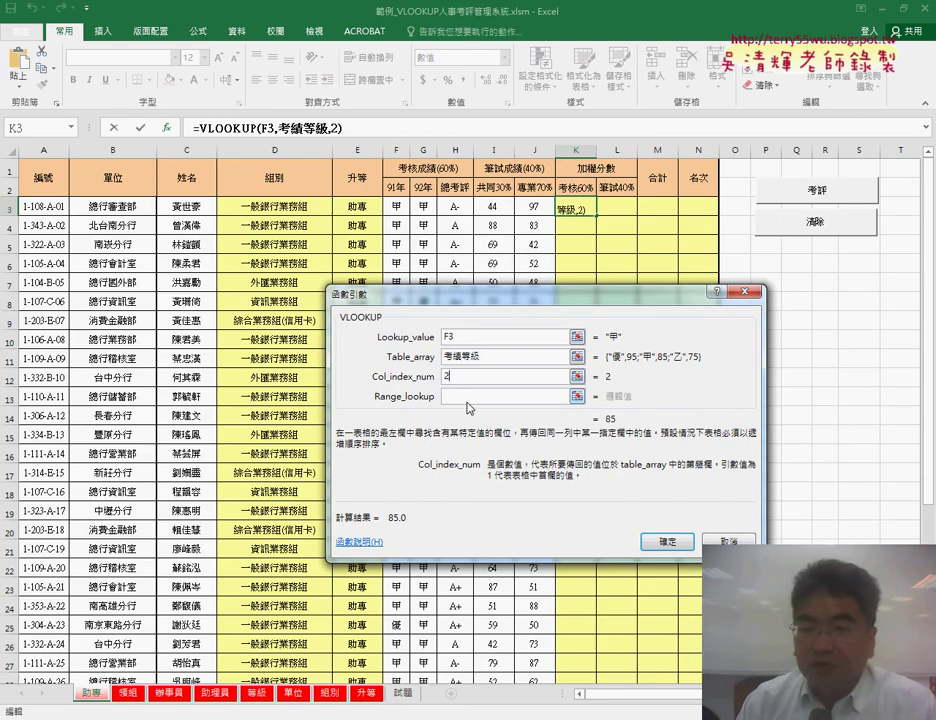
left_click(467, 398)
type("0")
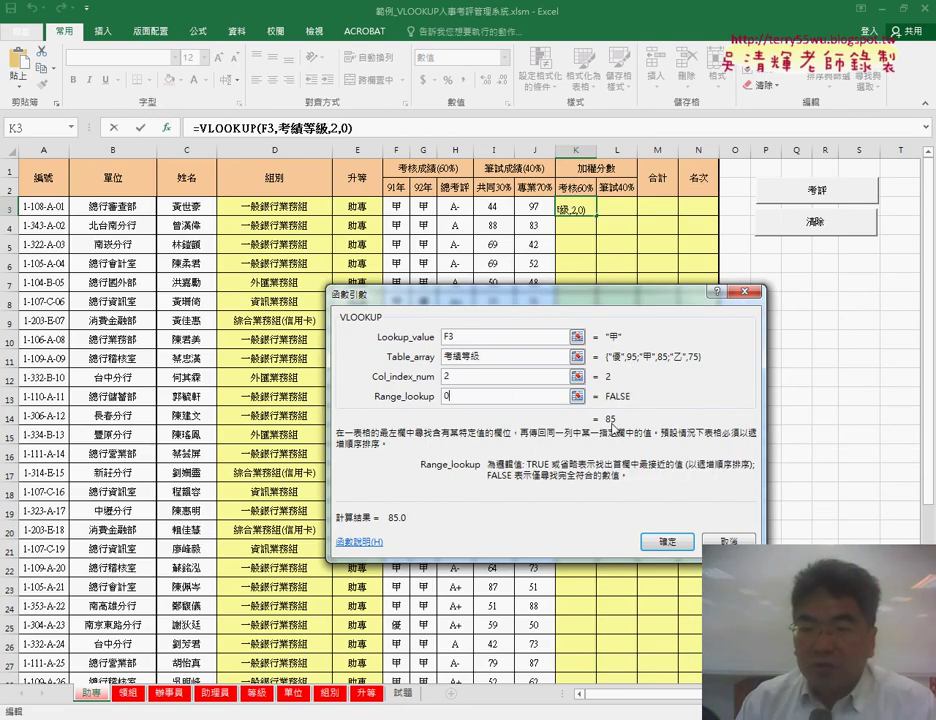
Step: Commit the F3 lookup in K3, then append a second VLOOKUP pointing at G3
left_click(662, 541)
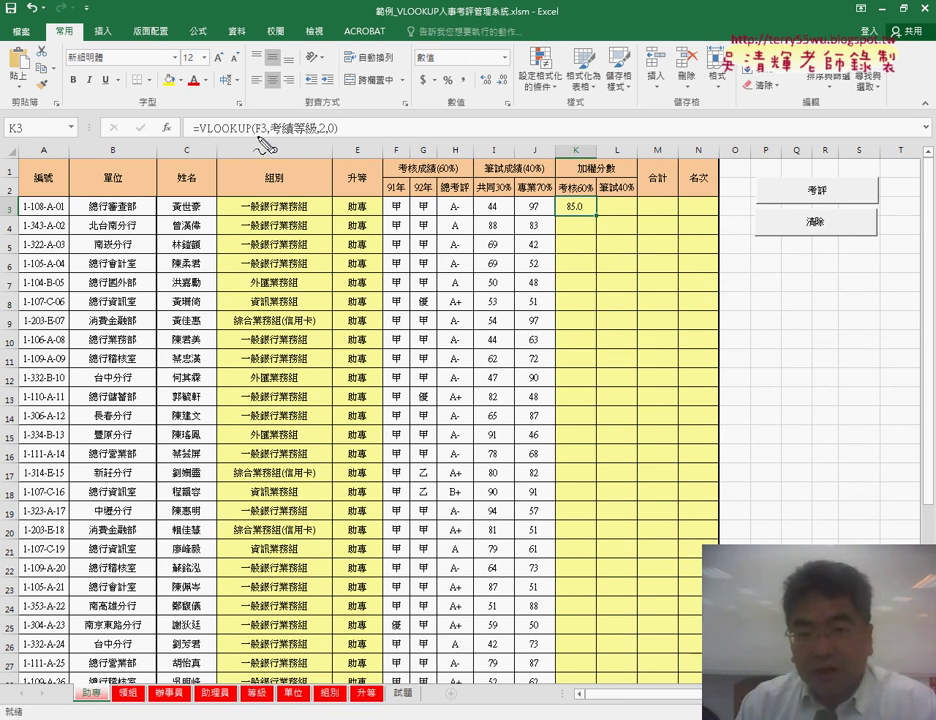
mouse_move(402, 196)
left_mouse_down()
mouse_move(400, 215)
mouse_move(448, 215)
left_mouse_up()
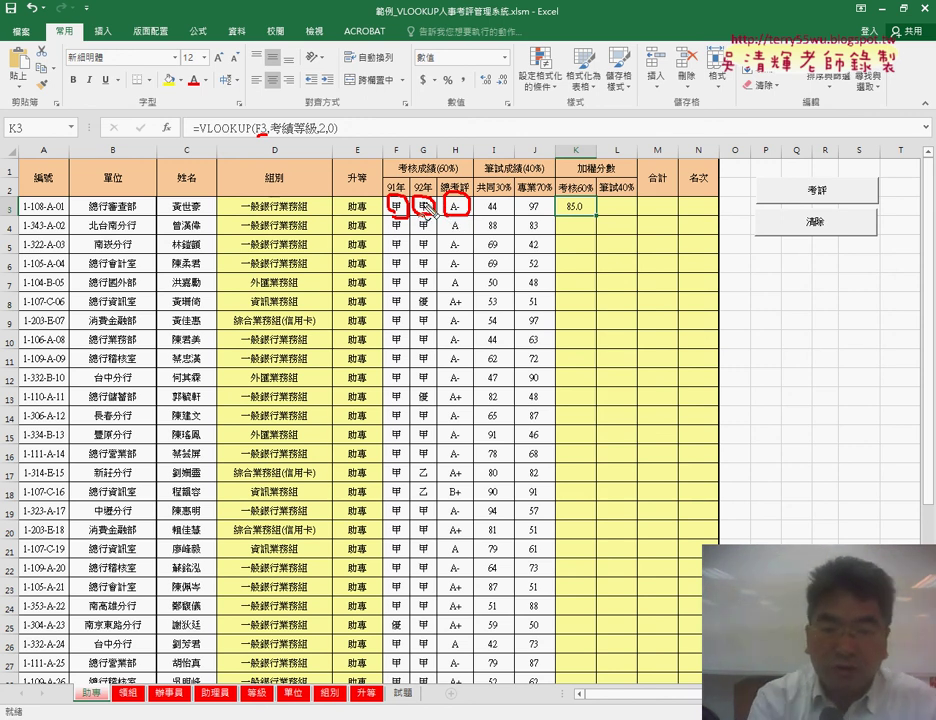
left_click_drag(264, 135, 257, 134)
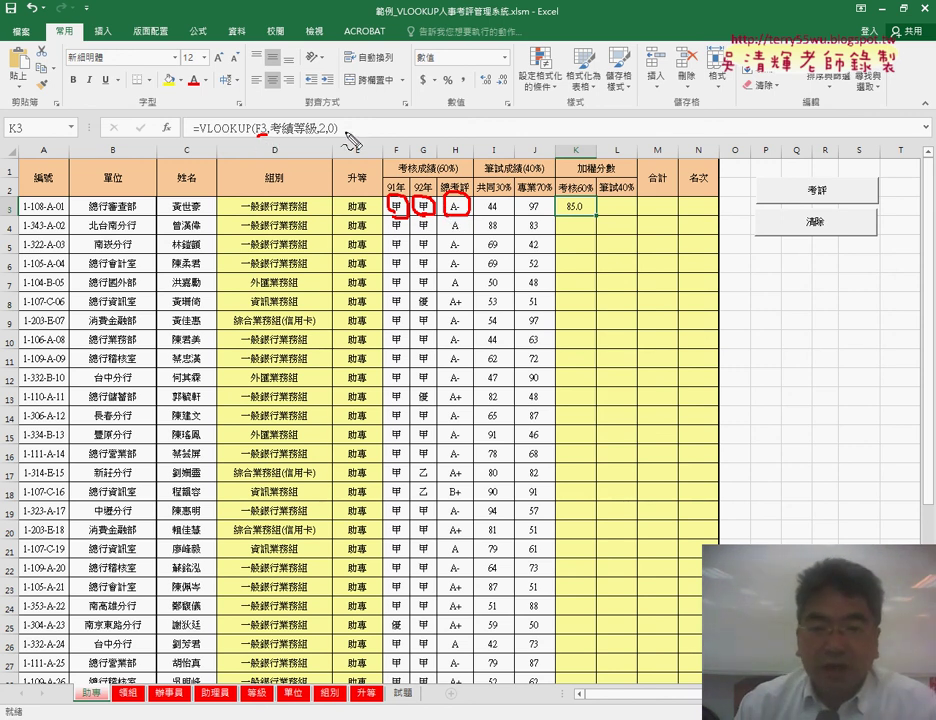
left_click(207, 127)
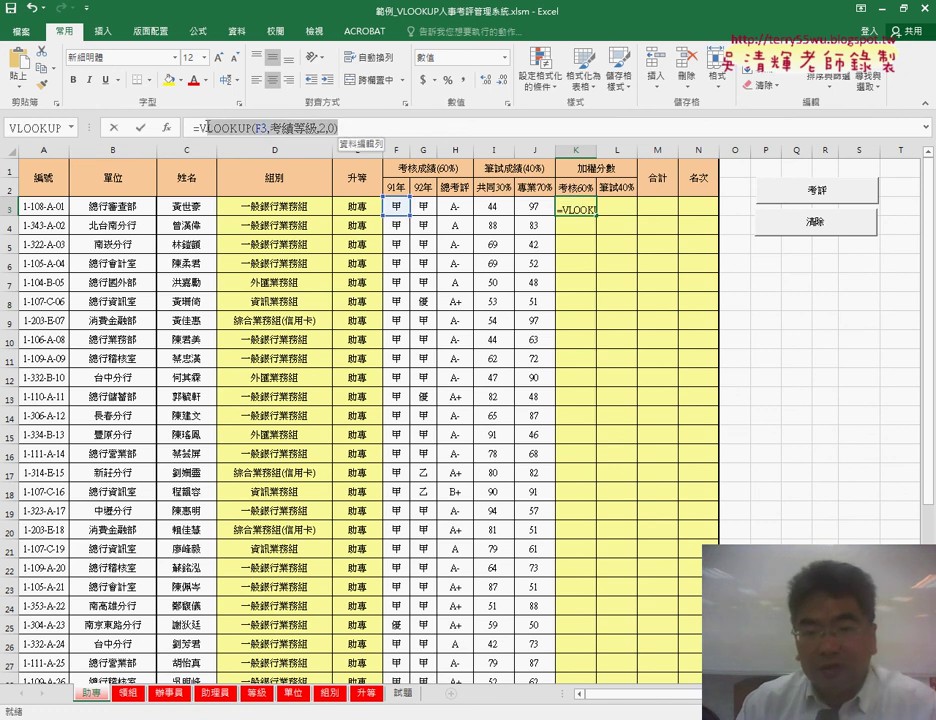
left_click(207, 127)
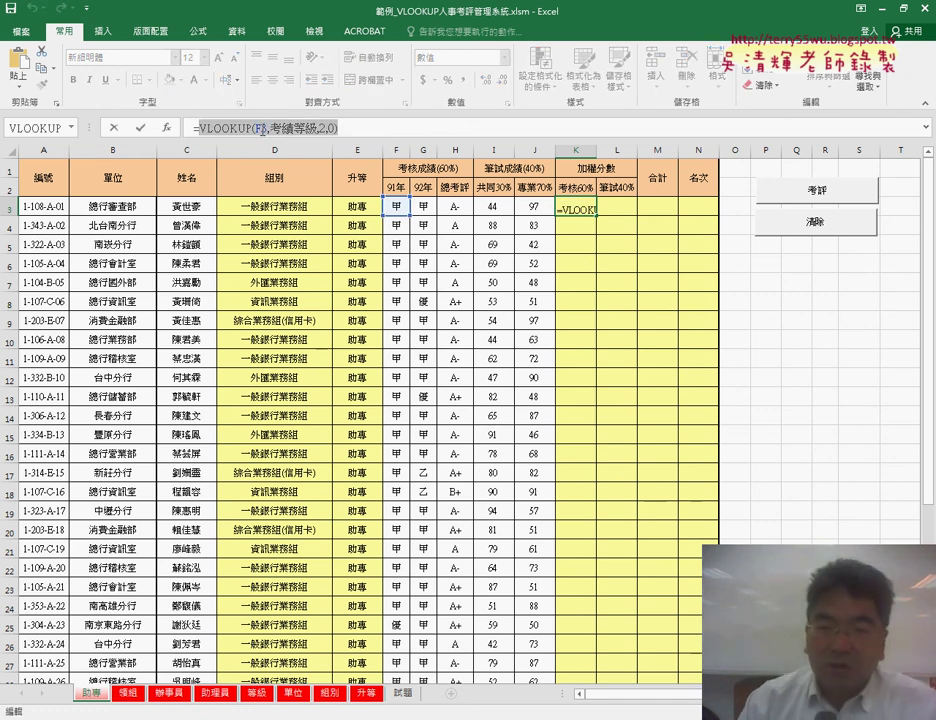
left_click(386, 128)
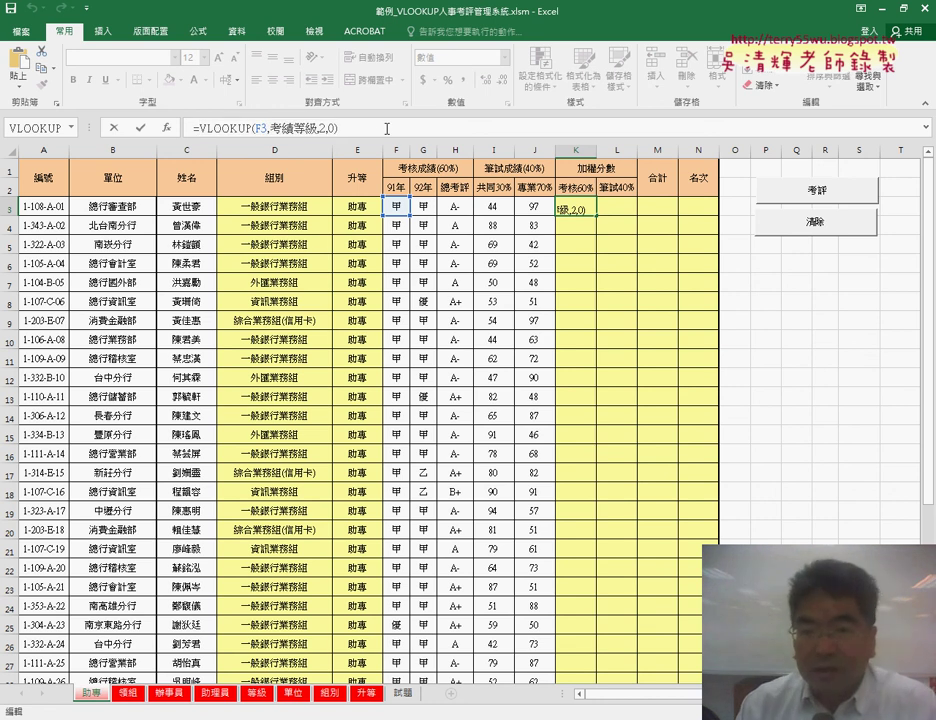
type("+VLOOKUP(F3,考績等級,2,0)")
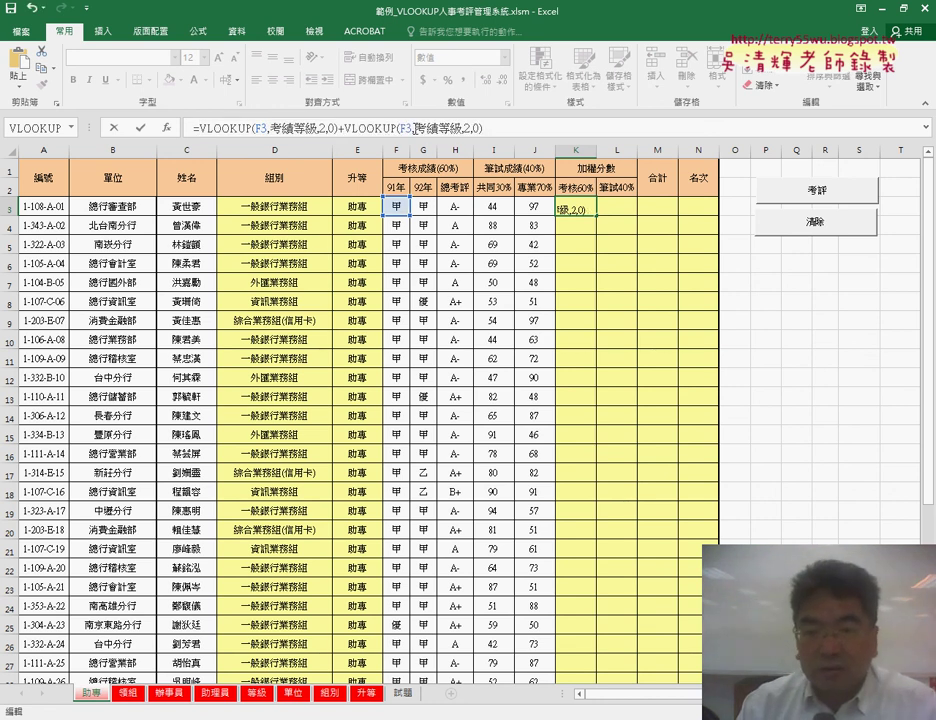
left_click(403, 128)
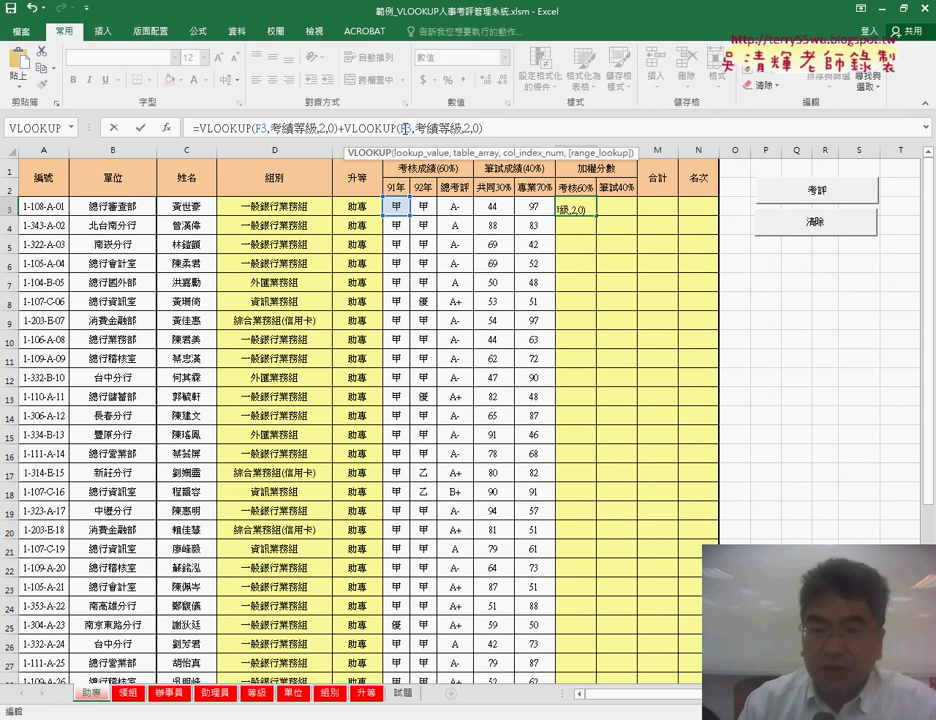
double_click(403, 128)
type("G")
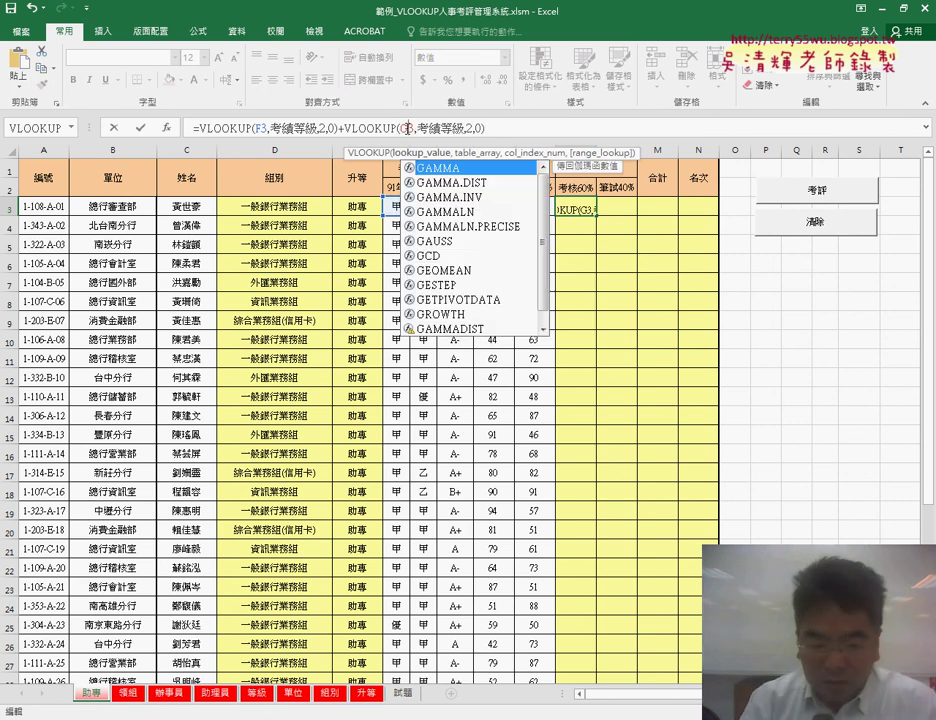
type("3")
Step: Add a third VLOOKUP for H3 that uses the 考評等級 table
left_click(498, 124)
type("+")
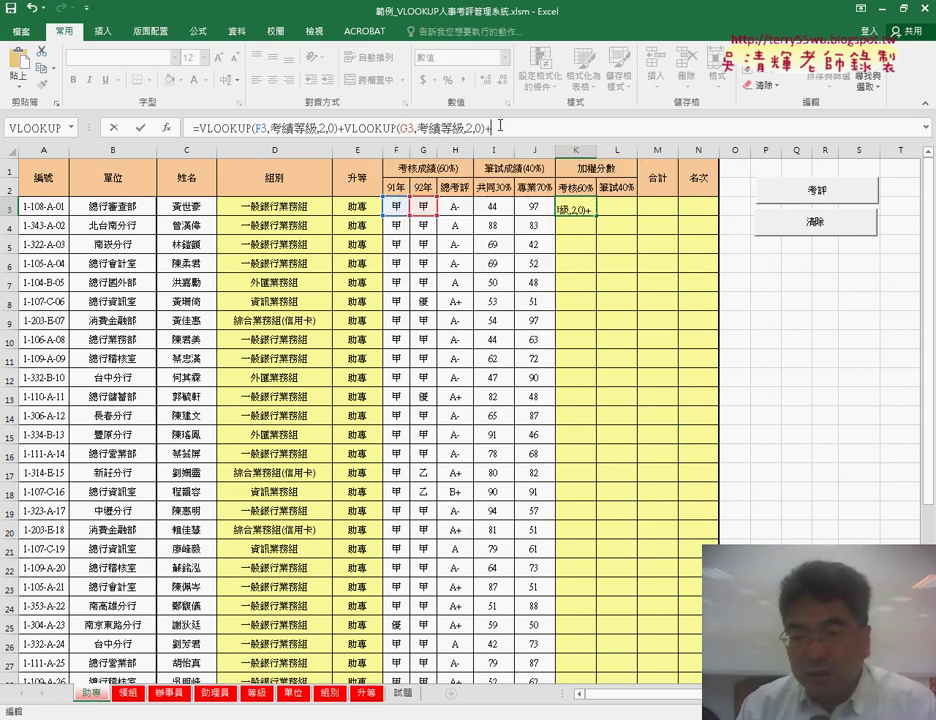
type("VLOOKUP(F3,考績等級,2,0)")
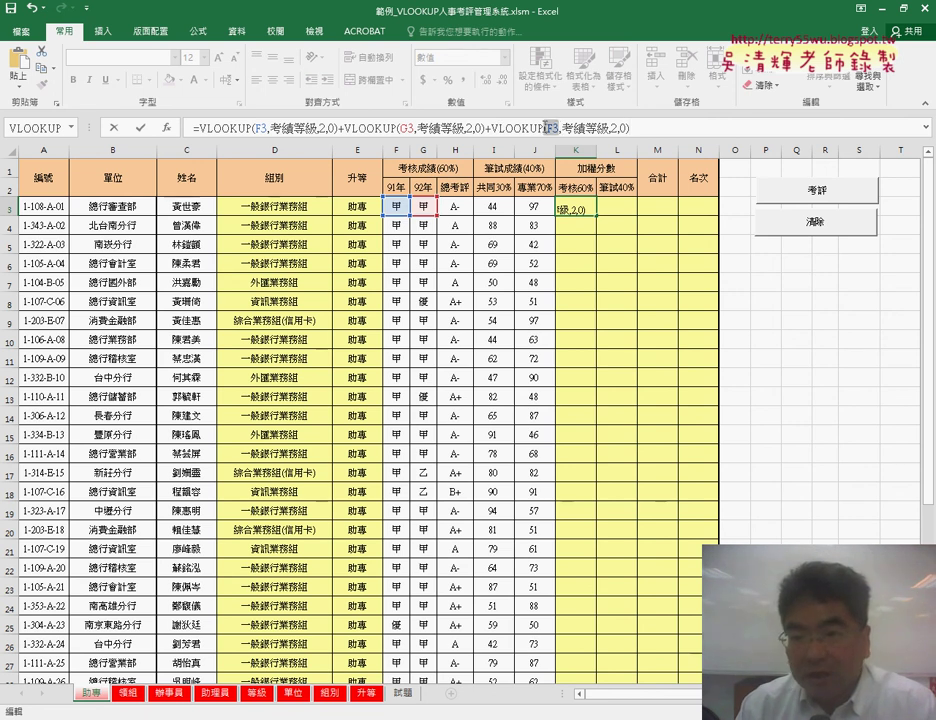
left_click(456, 207)
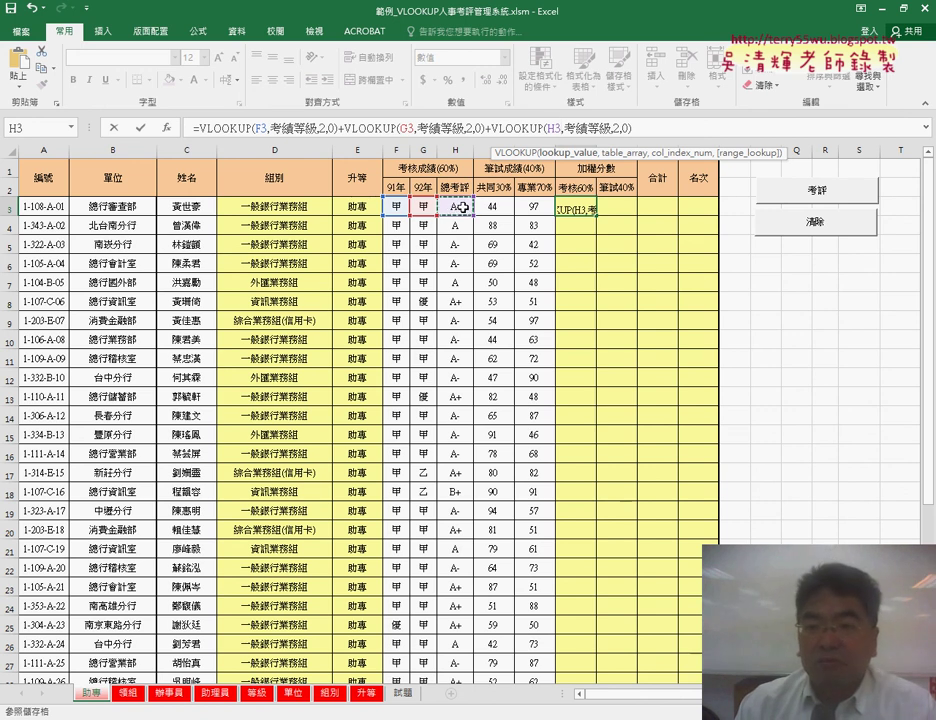
left_click_drag(564, 128, 605, 131)
key("F2")
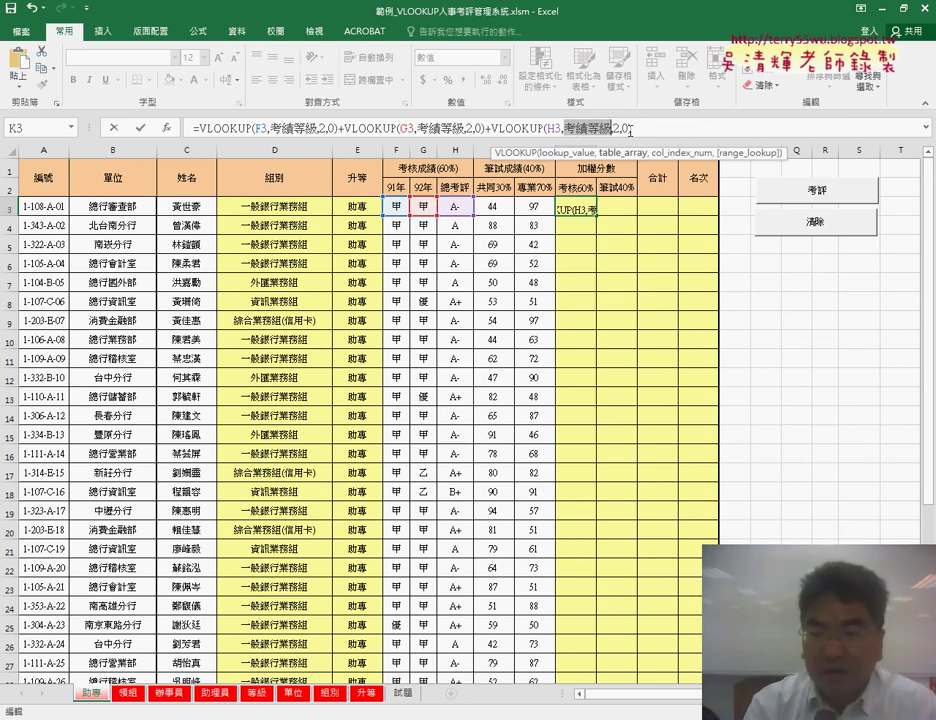
key("Delete")
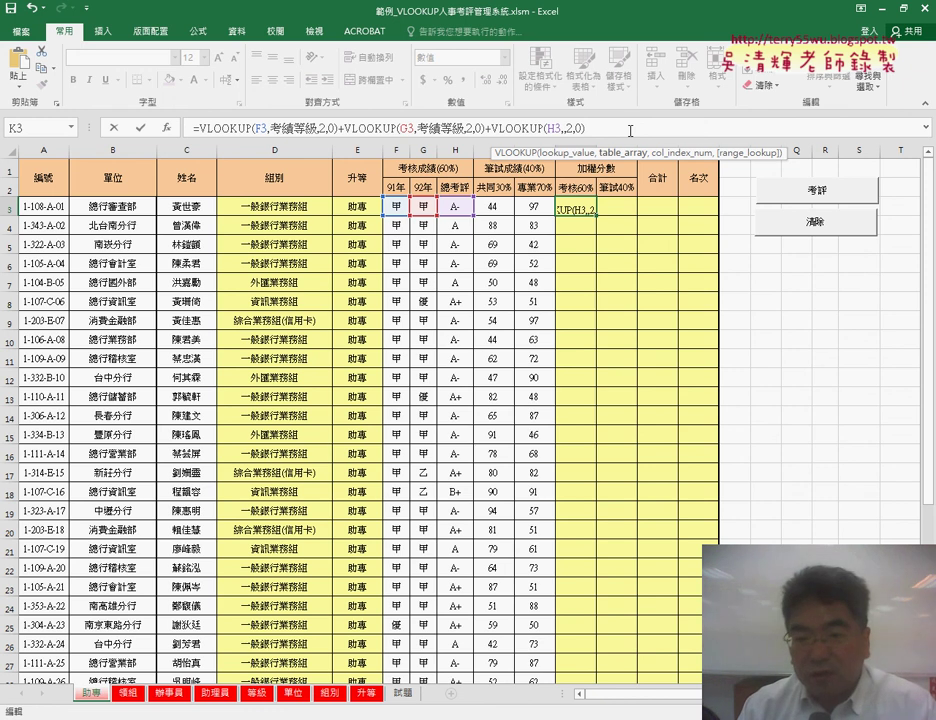
key("F3")
left_click(475, 397)
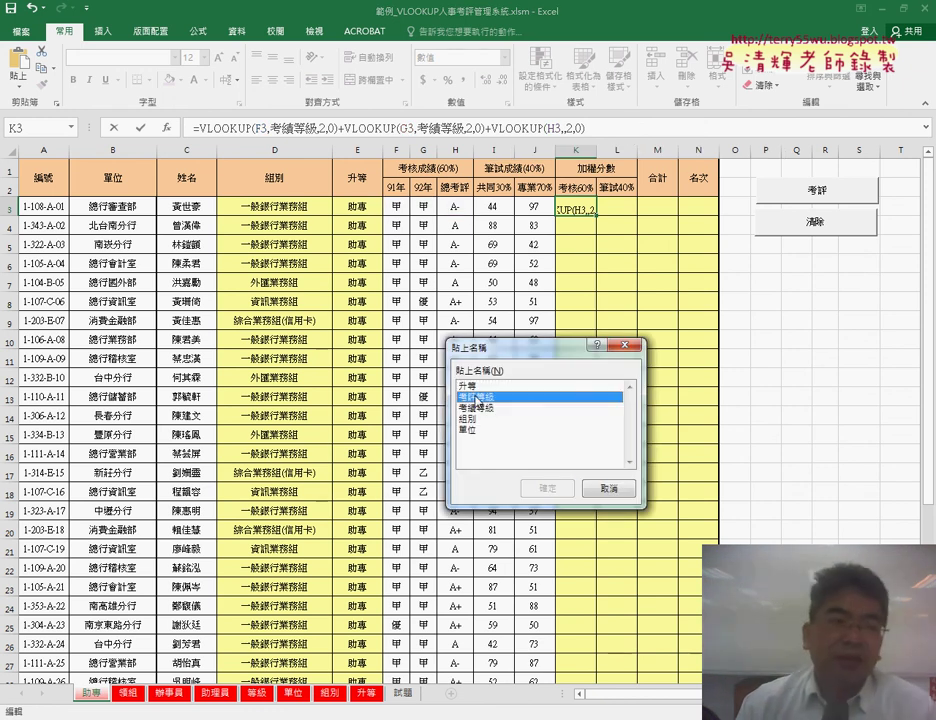
double_click(475, 397)
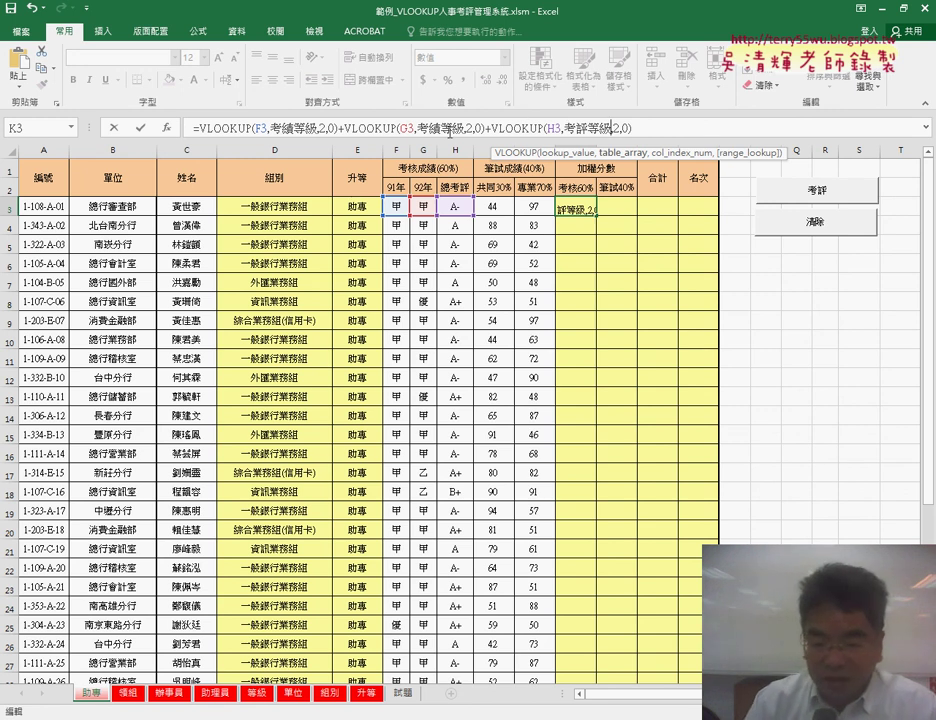
left_click(199, 128)
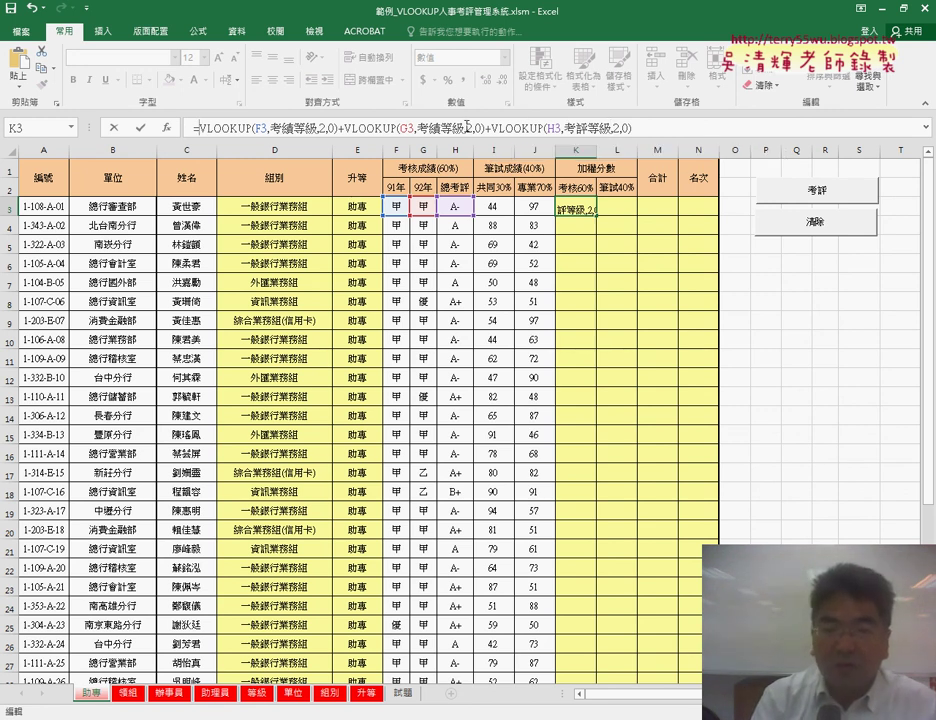
Step: Divide the K3 lookup sum by 3 to average it to 85.0, then start removing the /3
type("(")
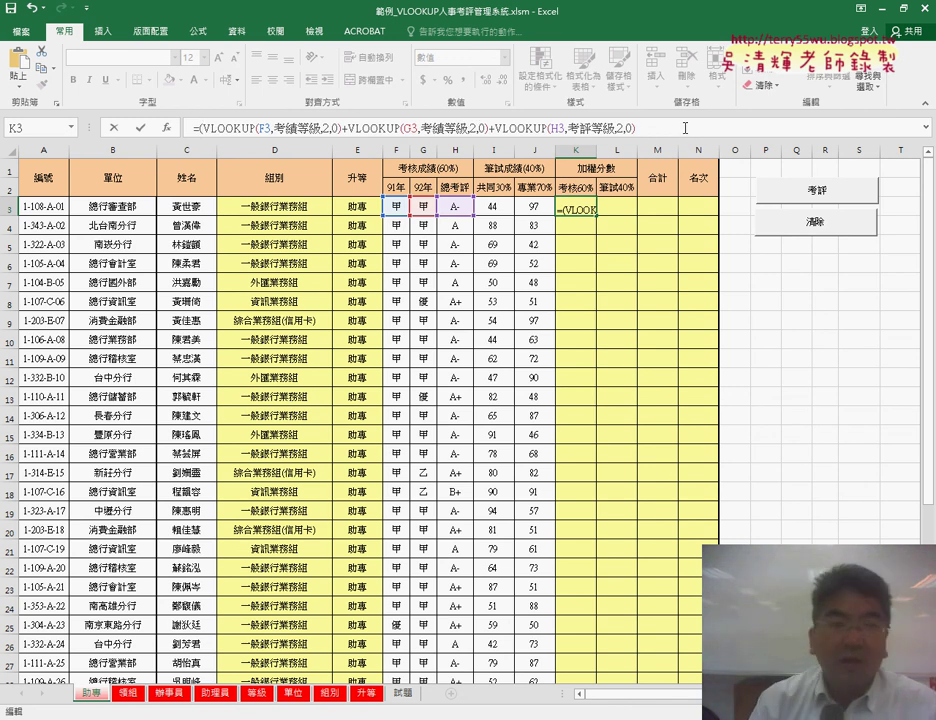
left_click(685, 128)
type(")")
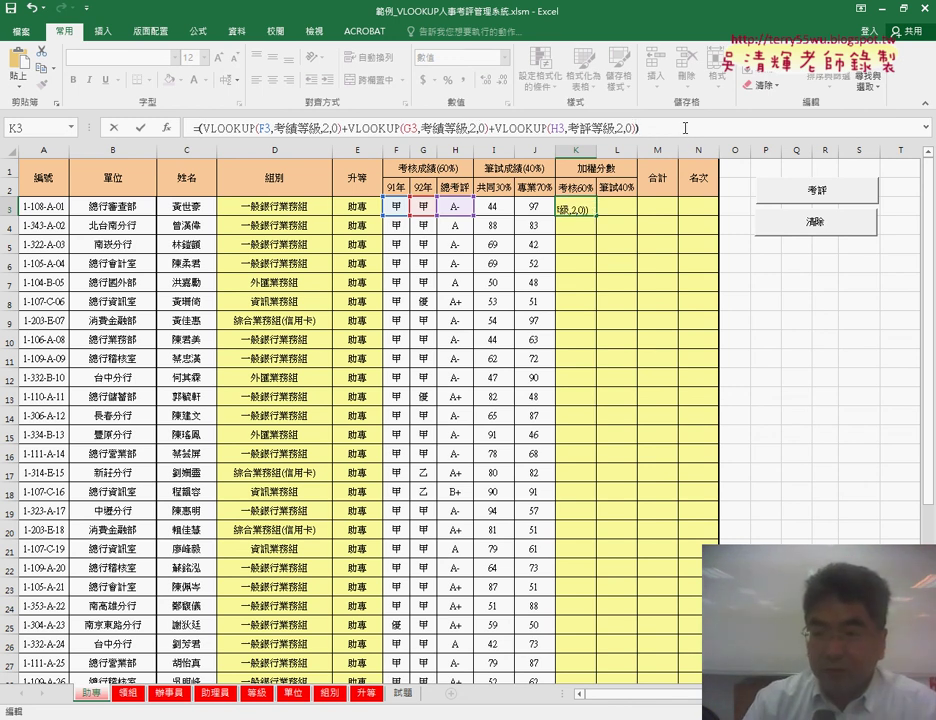
type("/3")
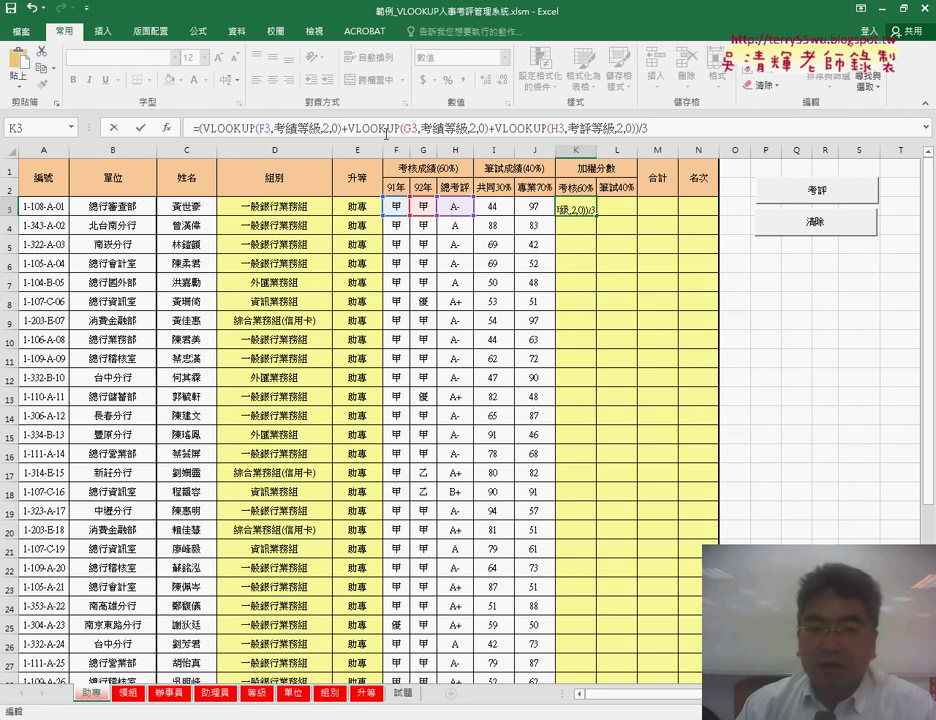
left_click(143, 130)
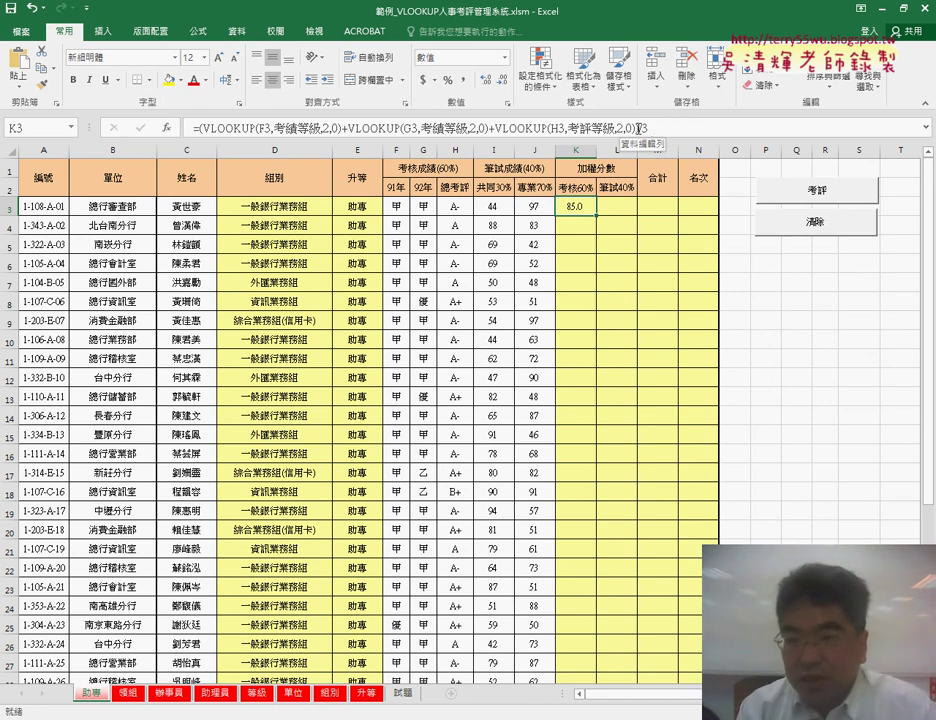
left_click(636, 128)
key("Delete")
key("Delete")
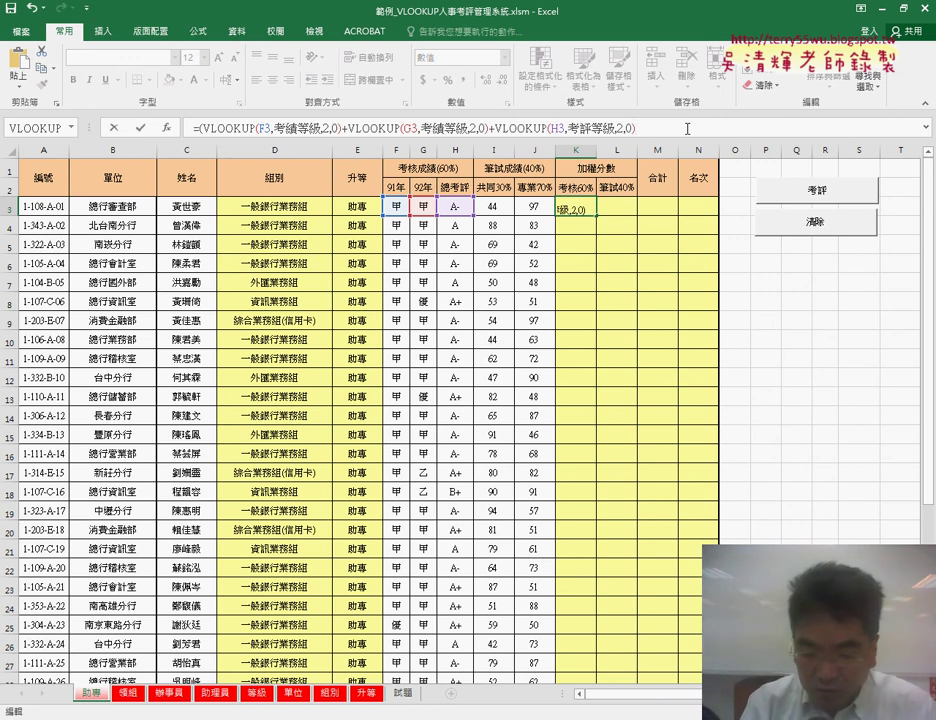
Step: Strip the parentheses and delete the lookup formula text from K3
key("Left")
key("Delete")
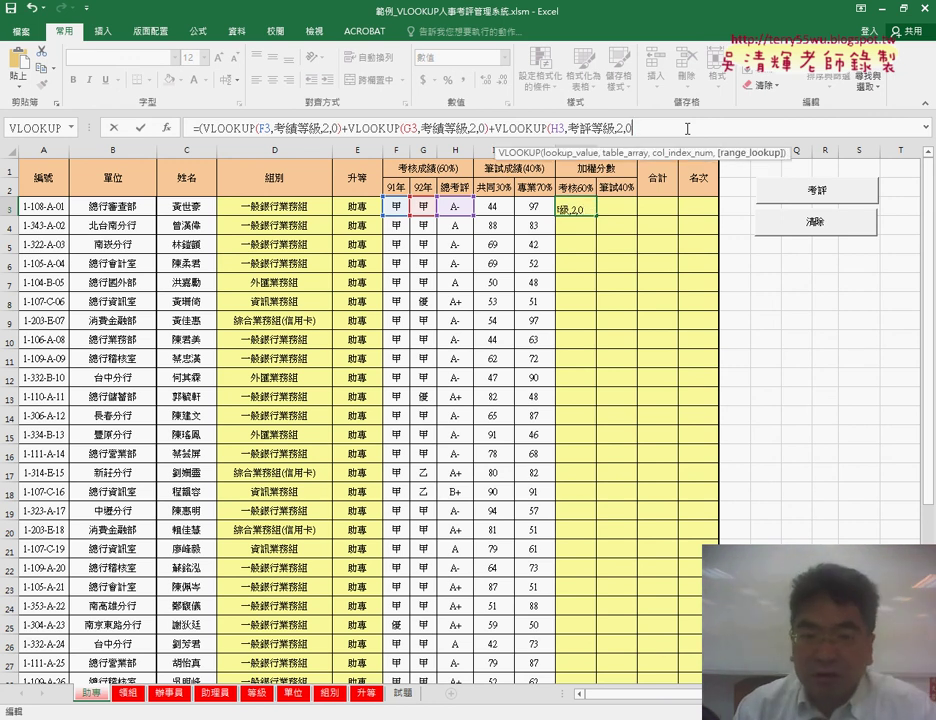
type(")")
left_click(197, 128)
key("Delete")
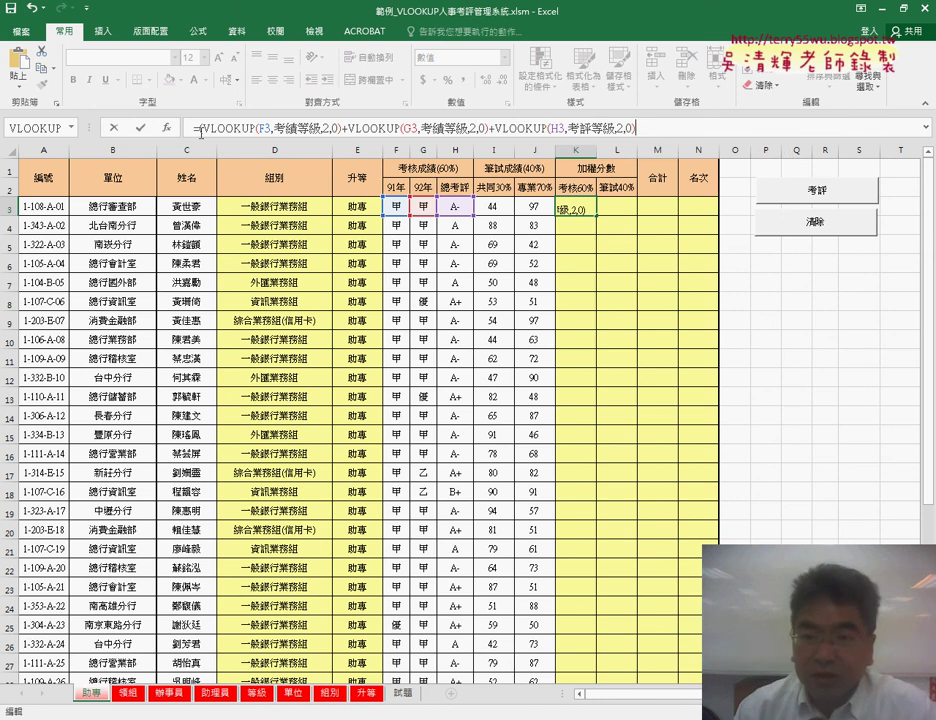
key("Delete")
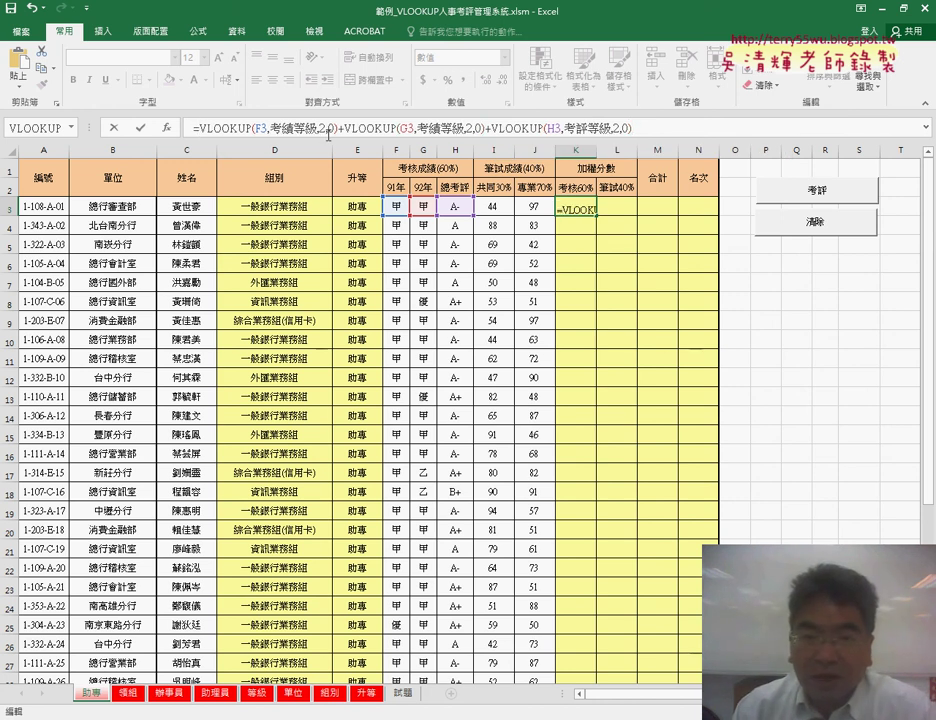
right_click(197, 128)
key("Escape")
key("Delete")
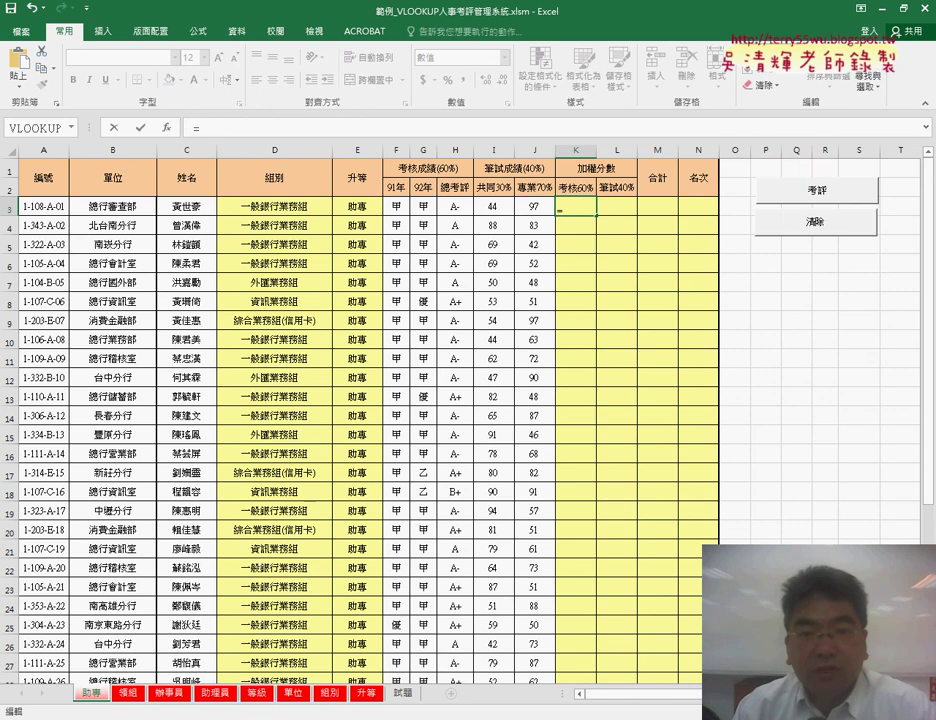
Step: Remove the leftover equals sign so K3 is completely empty
left_click(760, 66)
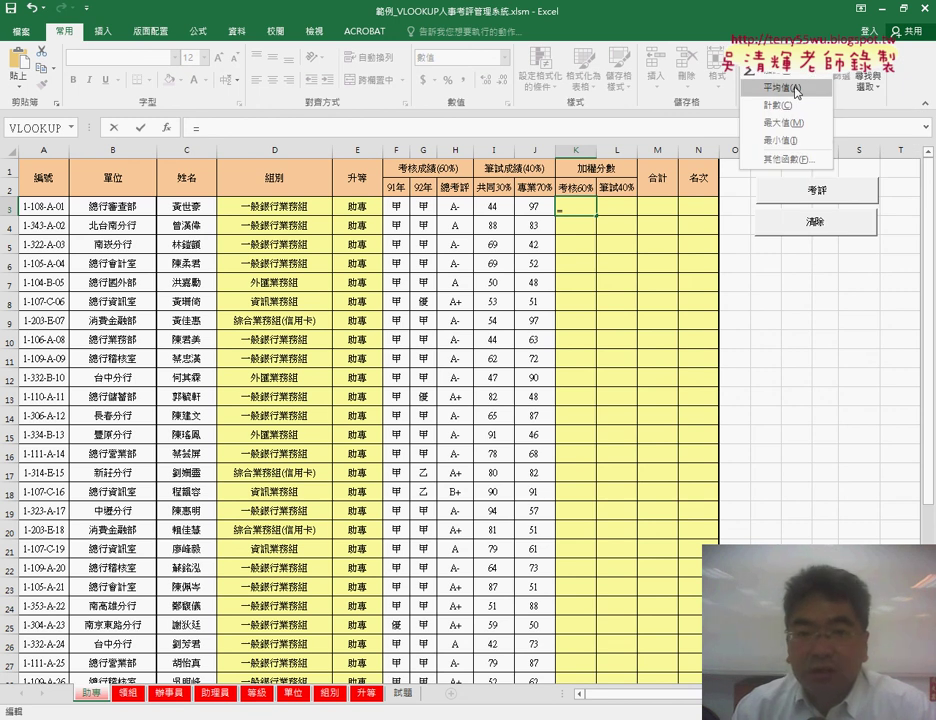
key("Escape")
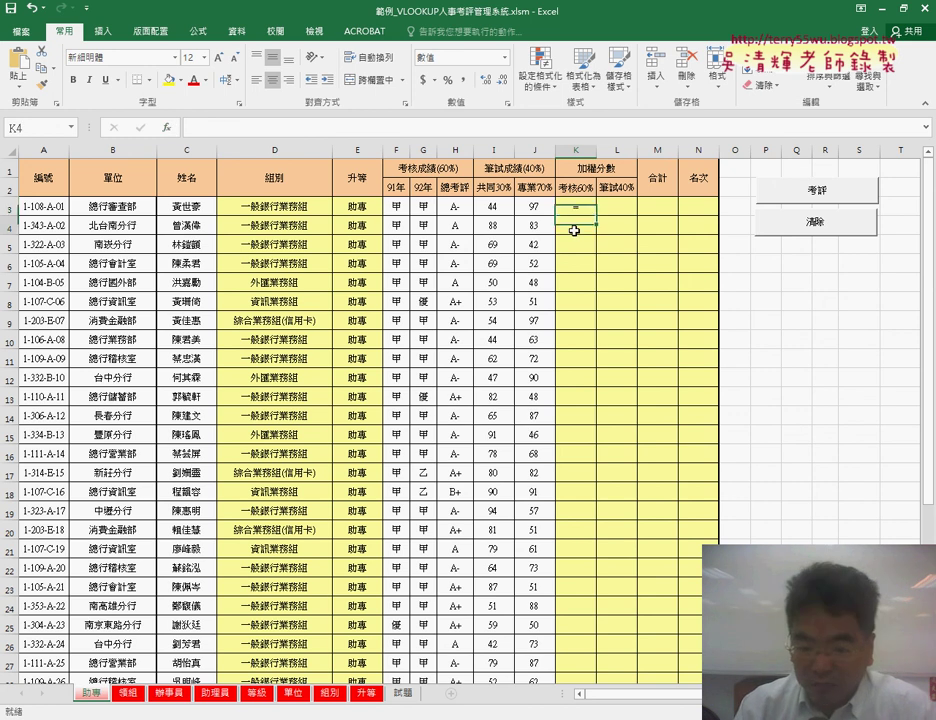
left_click(260, 130)
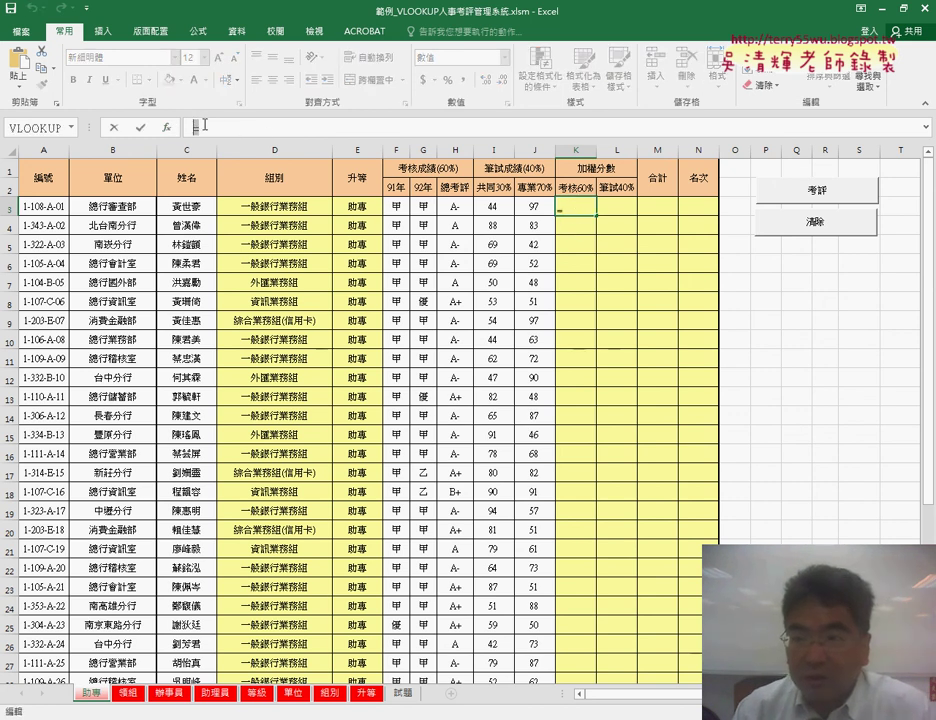
key("BackSpace")
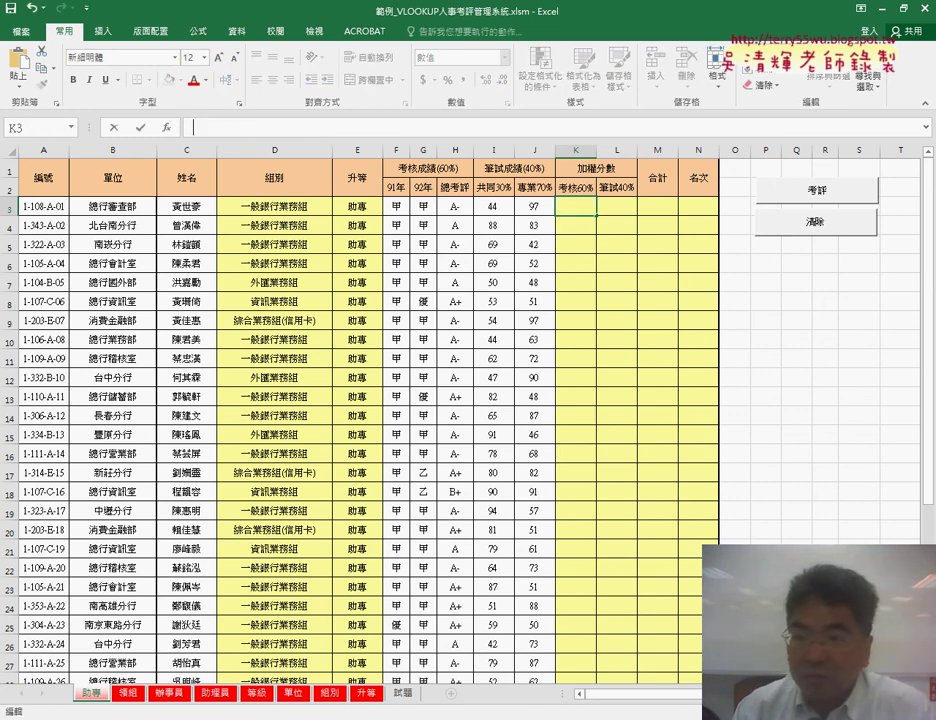
left_click(789, 86)
left_click(790, 66)
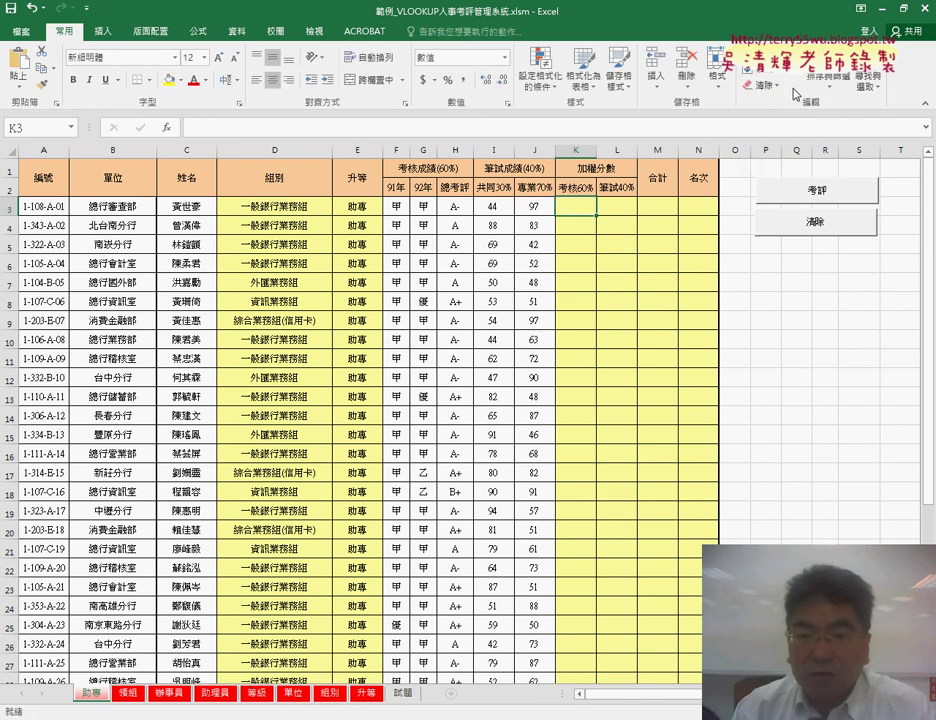
Step: Insert AVERAGE into K3 from the 統計 function category and open its arguments
left_click(166, 128)
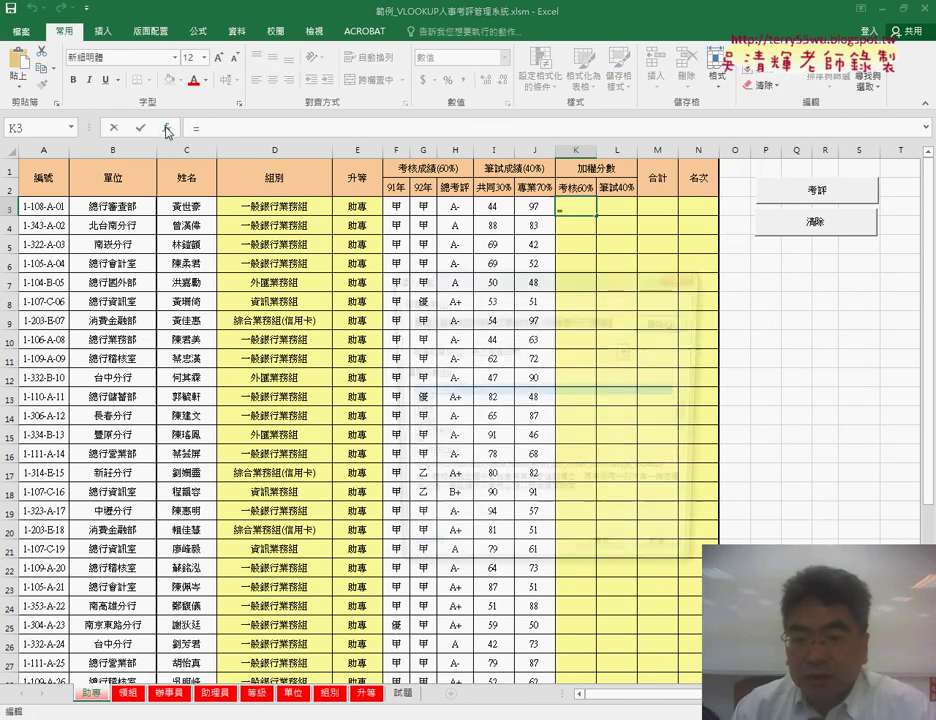
left_click(511, 357)
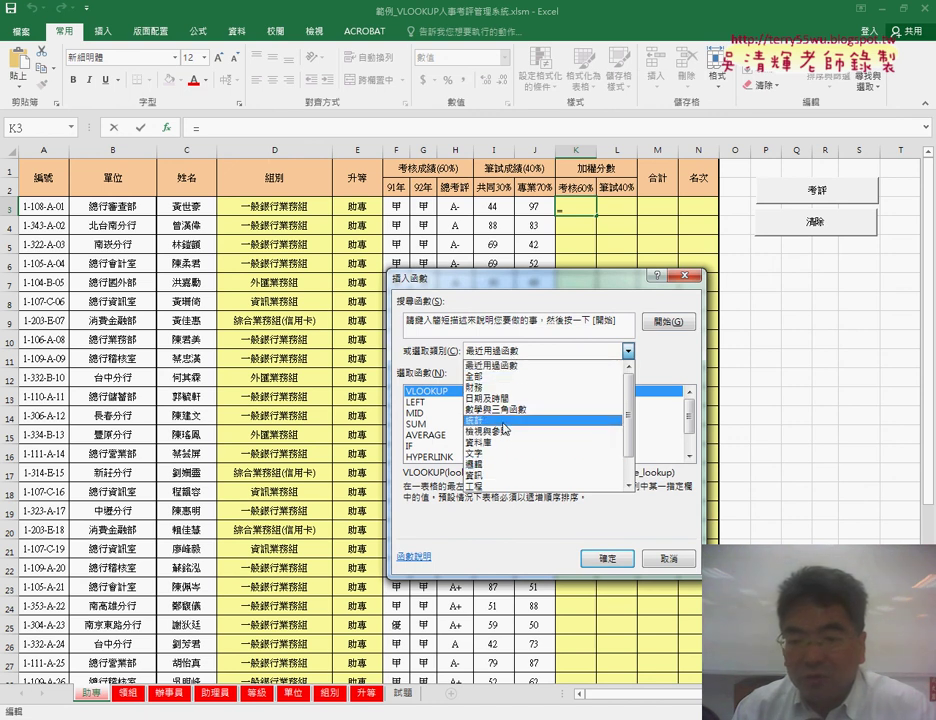
left_click(480, 376)
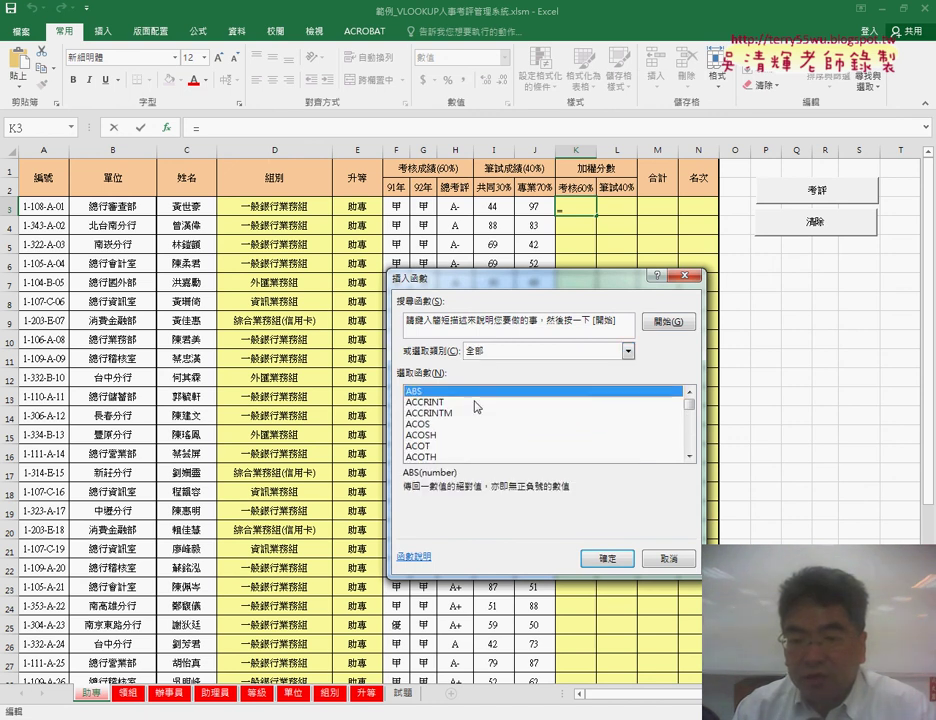
left_click(689, 456)
left_click(689, 456)
left_click(689, 456)
left_click(690, 457)
left_click(690, 457)
left_click(690, 457)
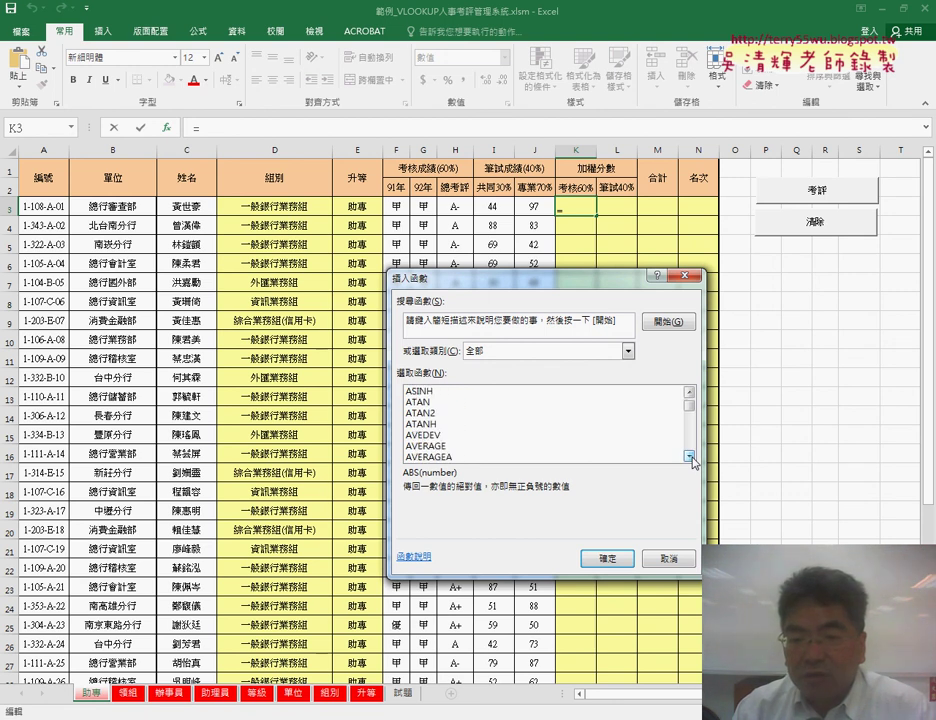
left_click(690, 457)
left_click(430, 414)
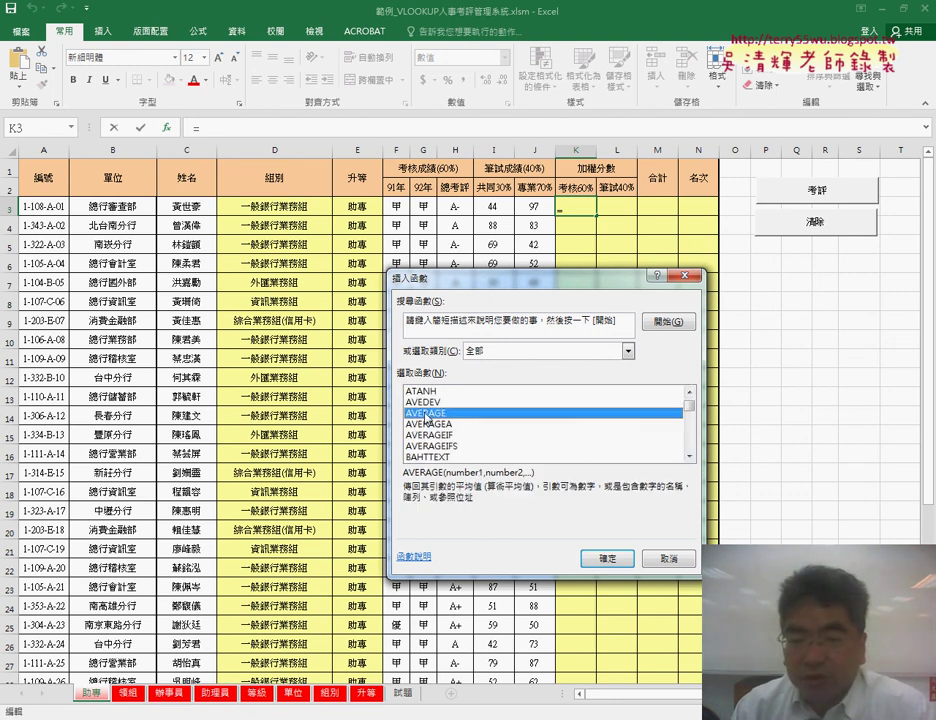
left_click(511, 354)
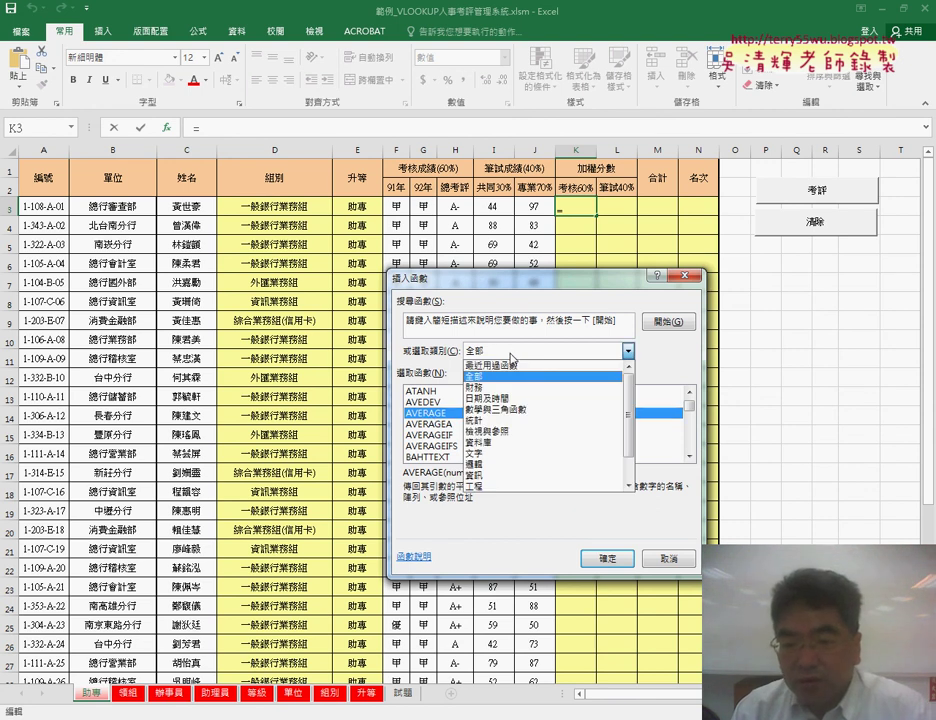
left_click(508, 421)
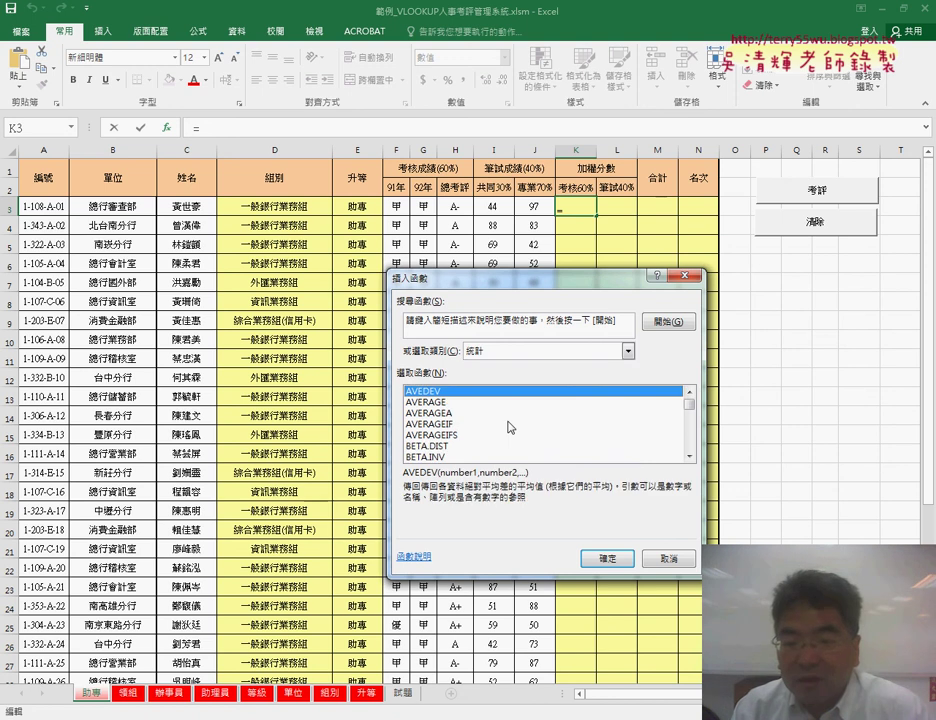
left_click(430, 401)
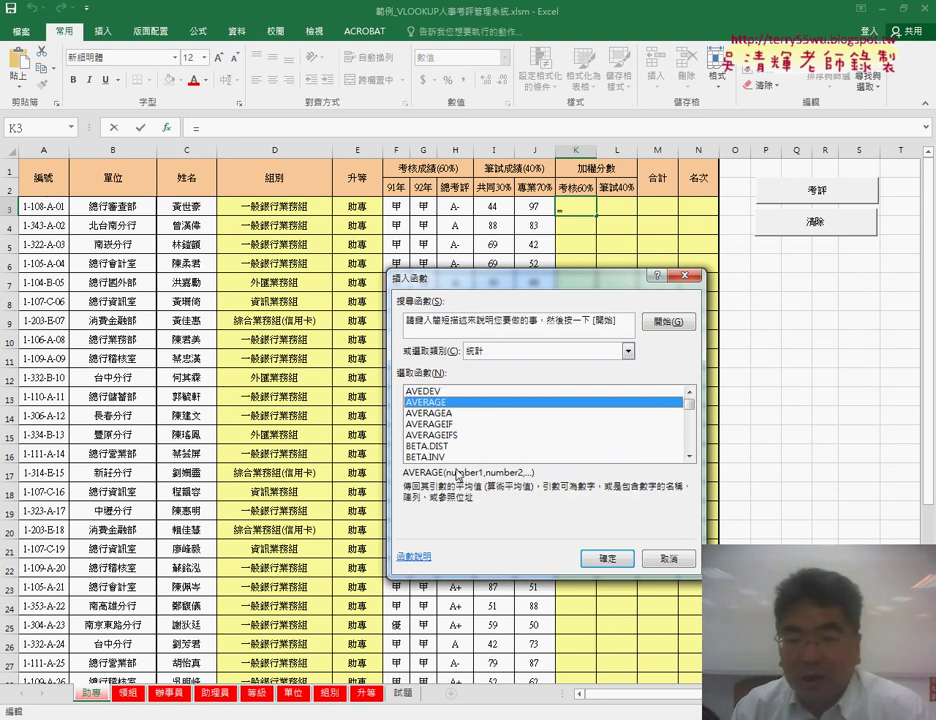
left_click(606, 555)
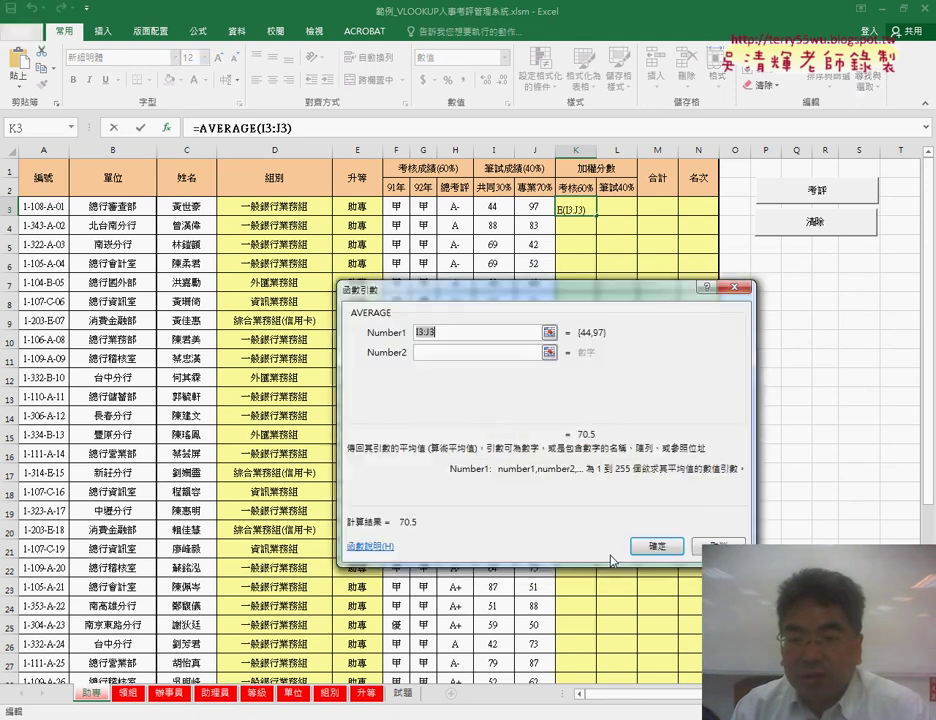
Step: Paste the three VLOOKUPs into Number1, turning each + into a comma, and confirm AVERAGE
right_click(474, 333)
left_click(492, 380)
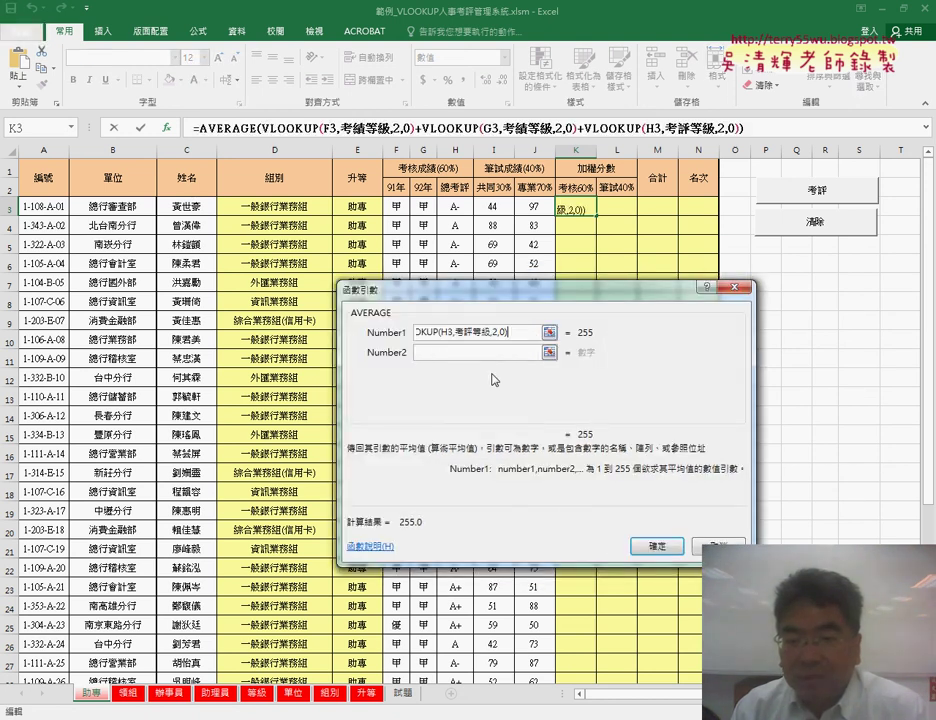
left_click(530, 332)
left_click(530, 332)
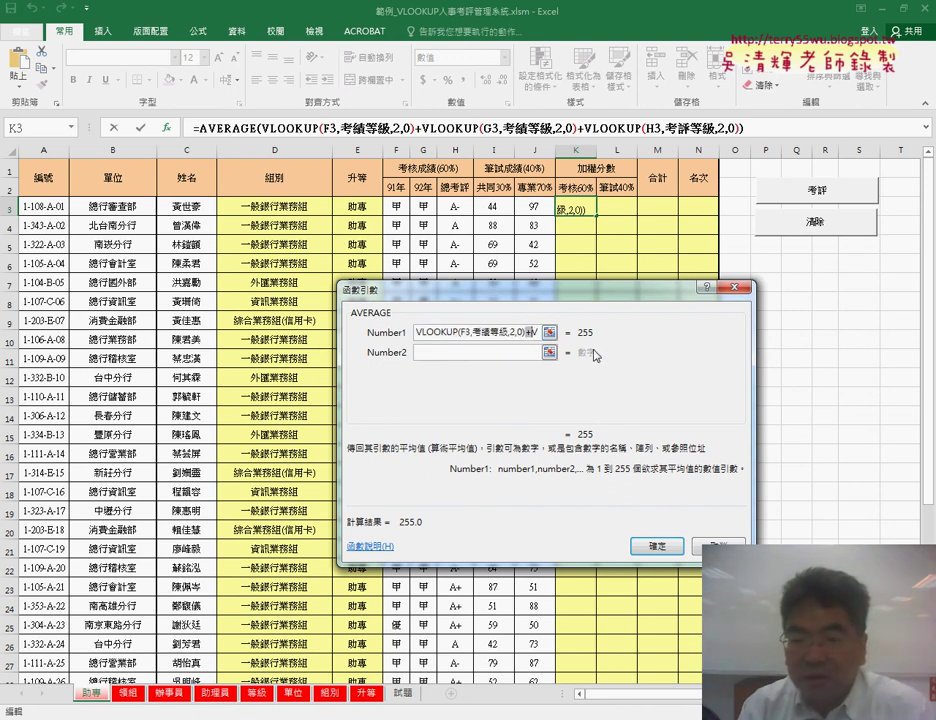
key("BackSpace")
type(",")
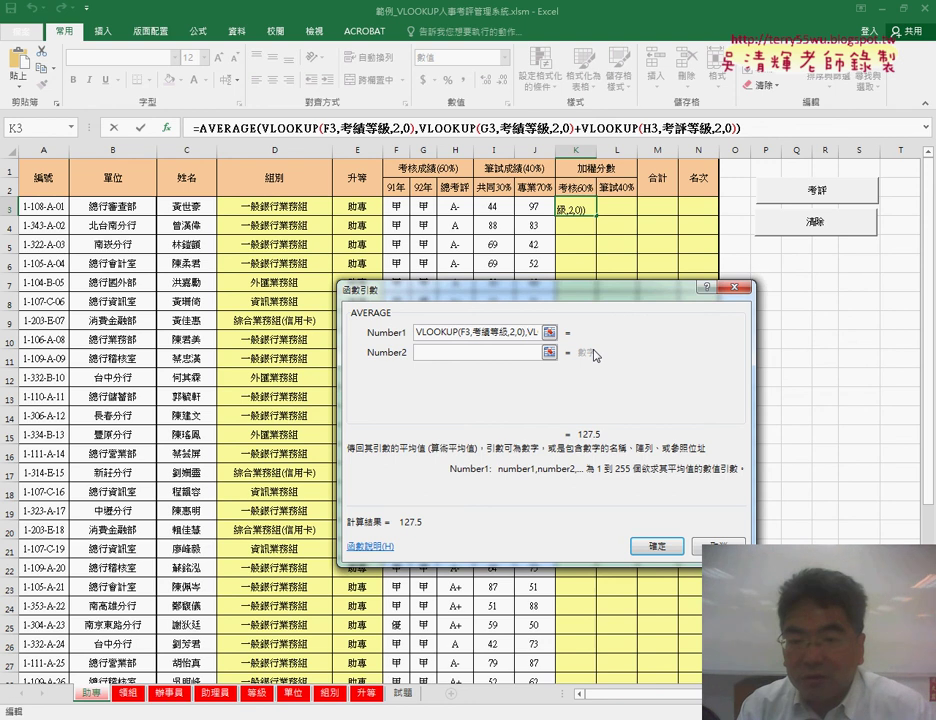
key("Right")
key("Right")
key("Right")
key("Right")
key("Right")
key("Right")
key("Right")
key("Right")
key("Right")
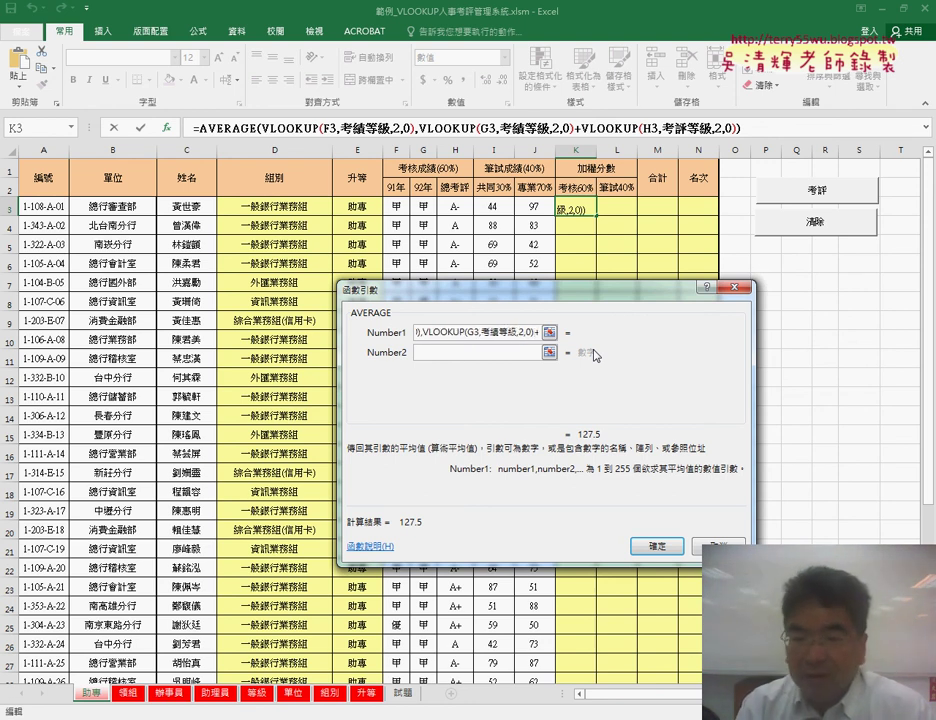
key("BackSpace")
type(",")
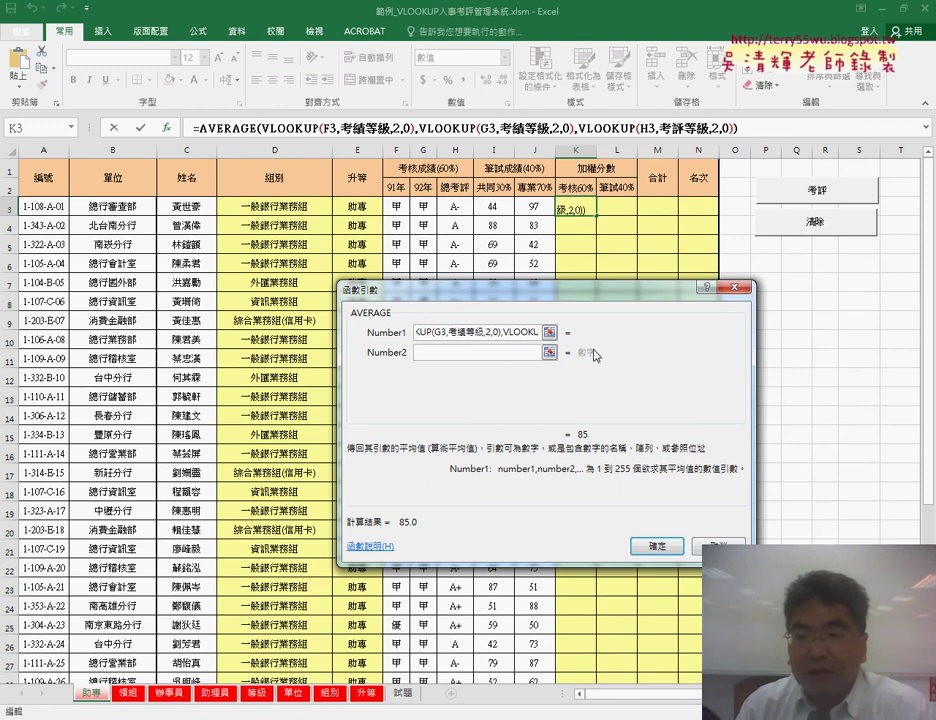
left_click(655, 546)
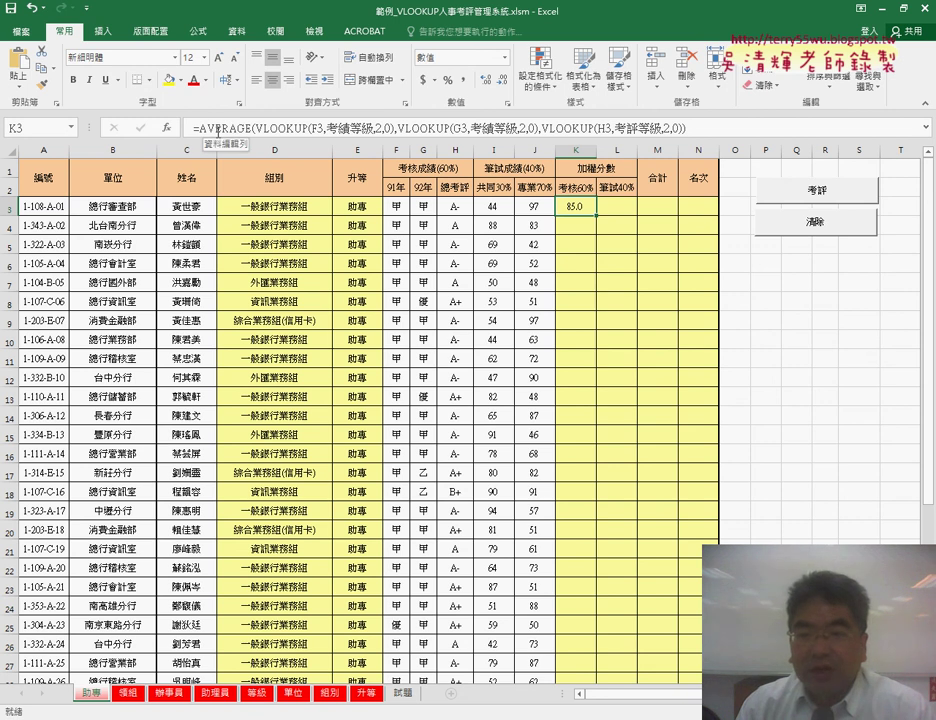
Step: Fill K3's average down column K, then check L3 and the 共同30% score in I3
double_click(597, 215)
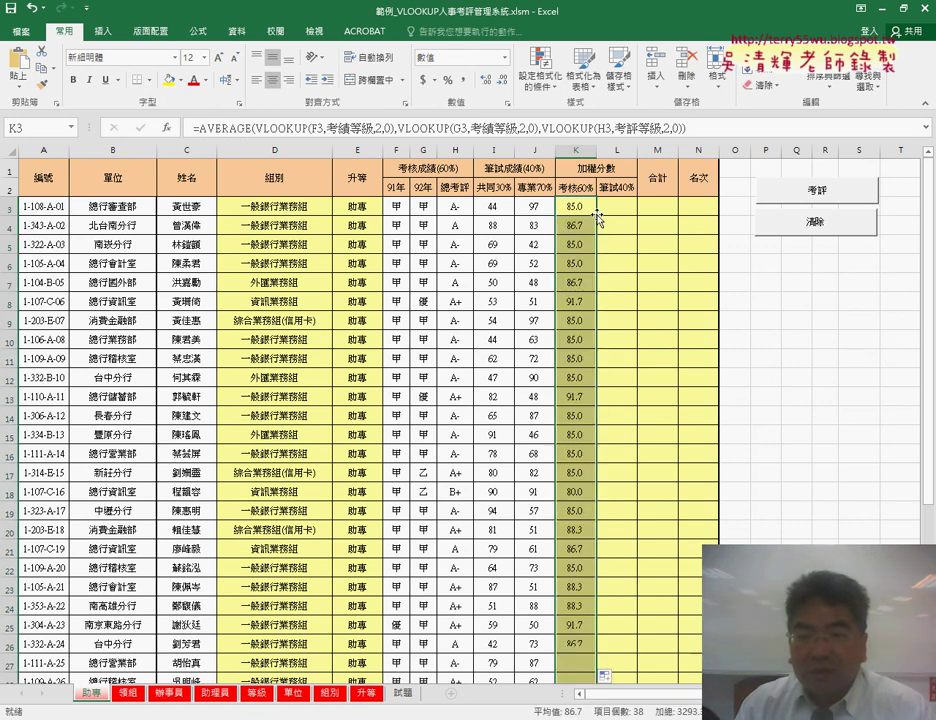
left_click(617, 207)
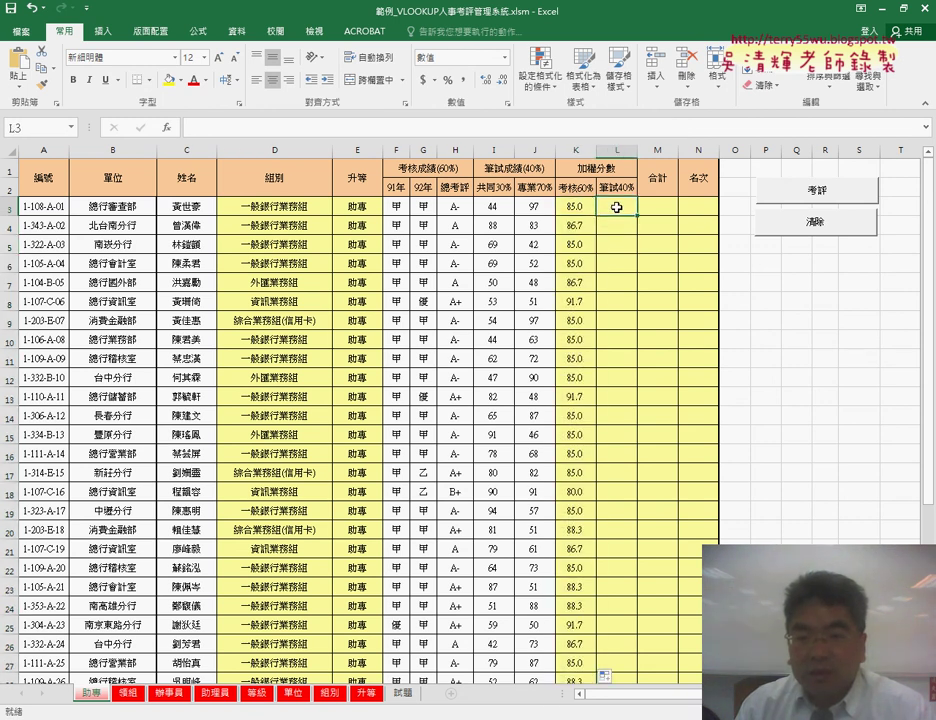
left_click(491, 208)
left_click(496, 189)
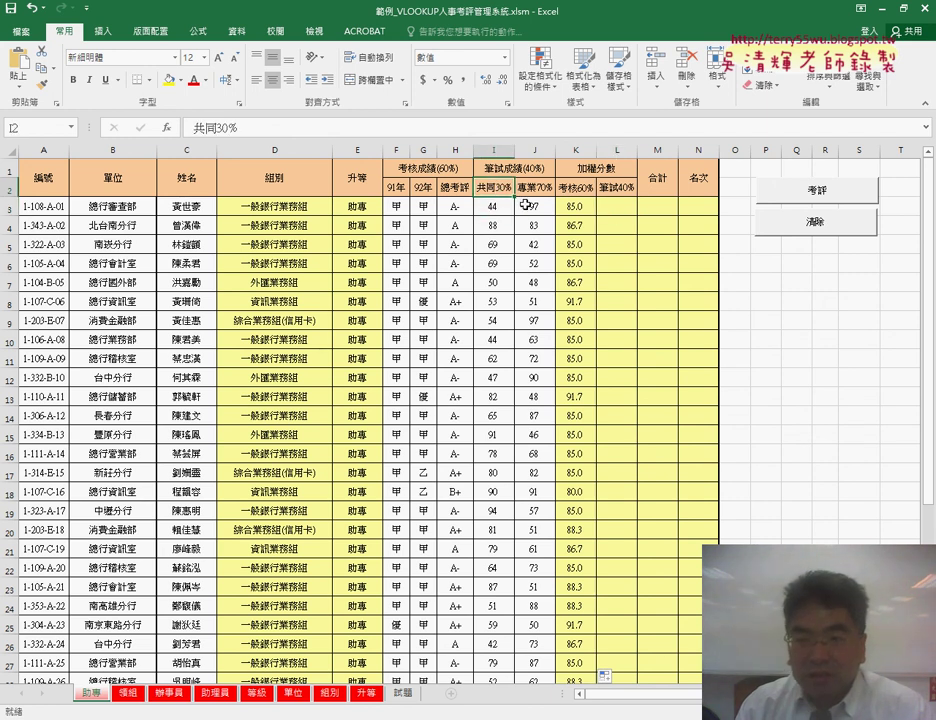
Step: Enter =I3*0.3+J3*0.7 in L3 and fill it down column L
left_click(534, 206)
left_click(536, 188)
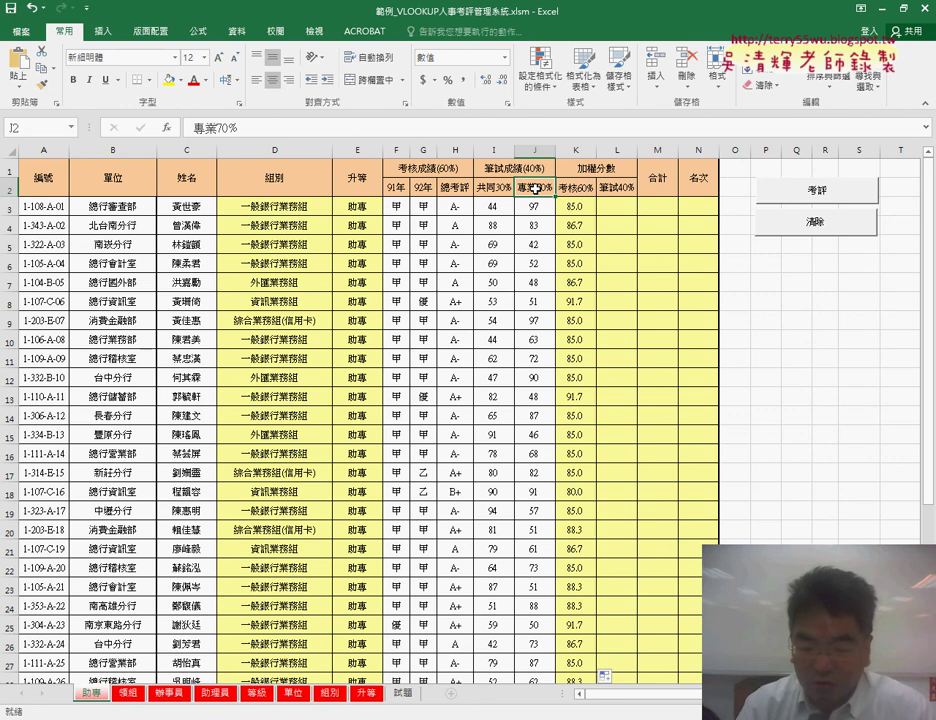
left_click(617, 202)
left_click(324, 124)
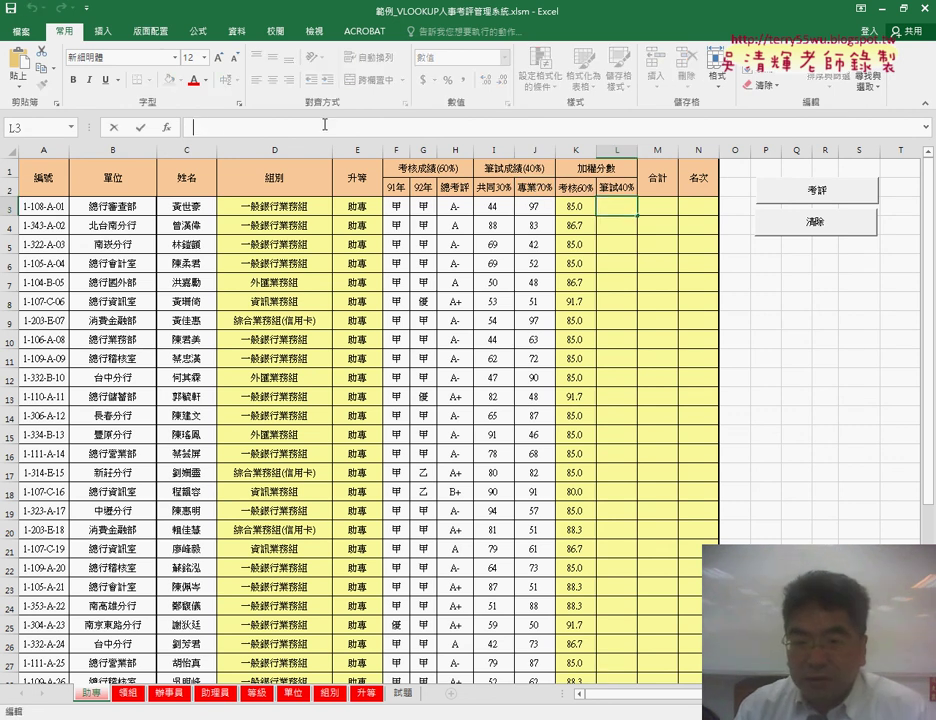
type("=")
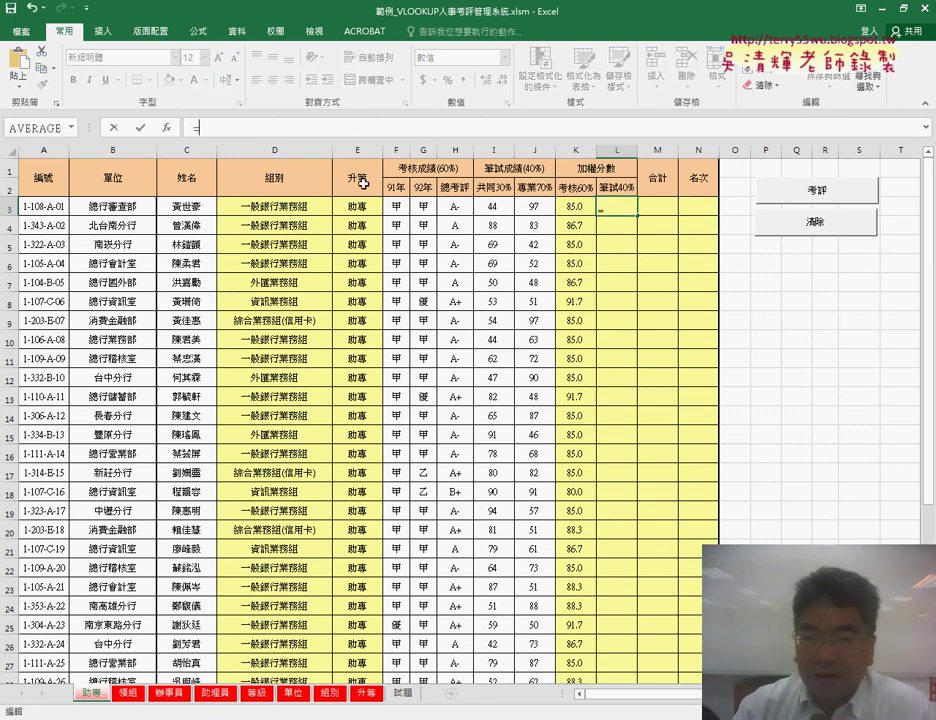
left_click(495, 208)
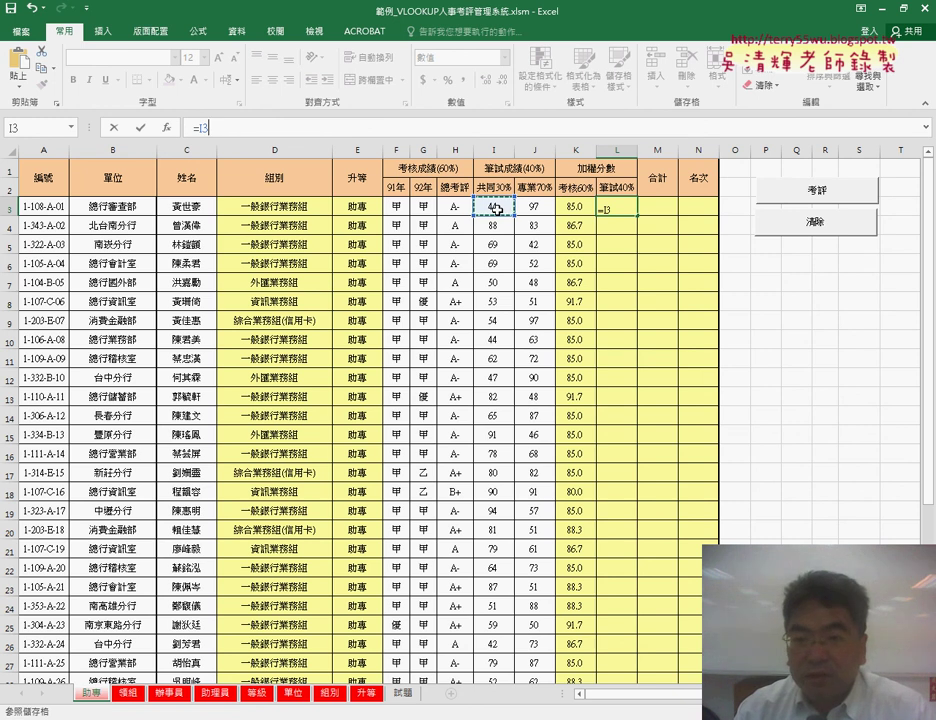
type("*0.3")
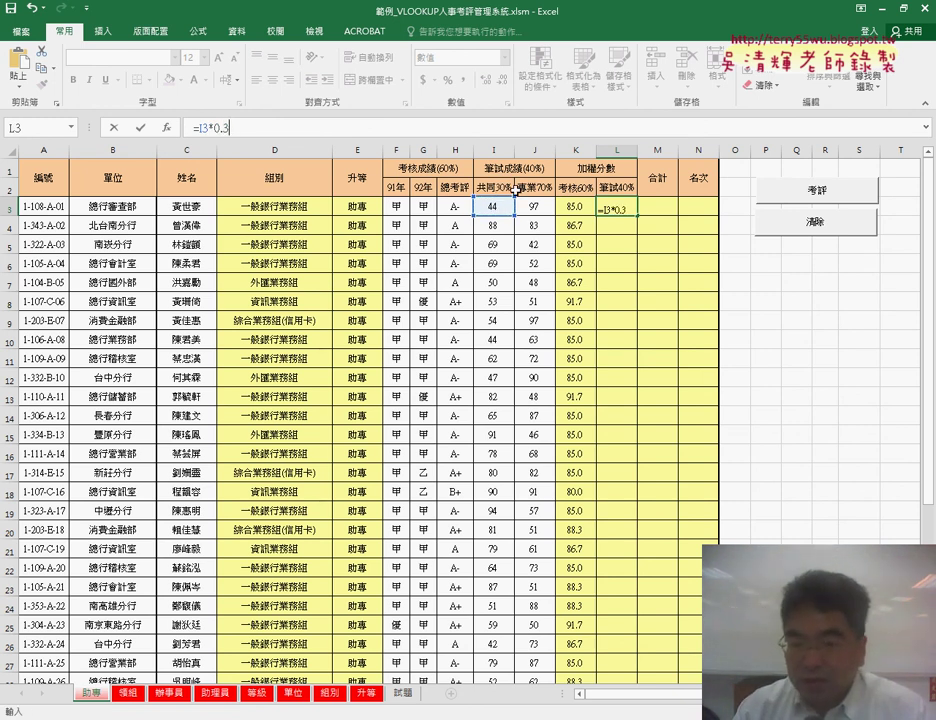
type("+")
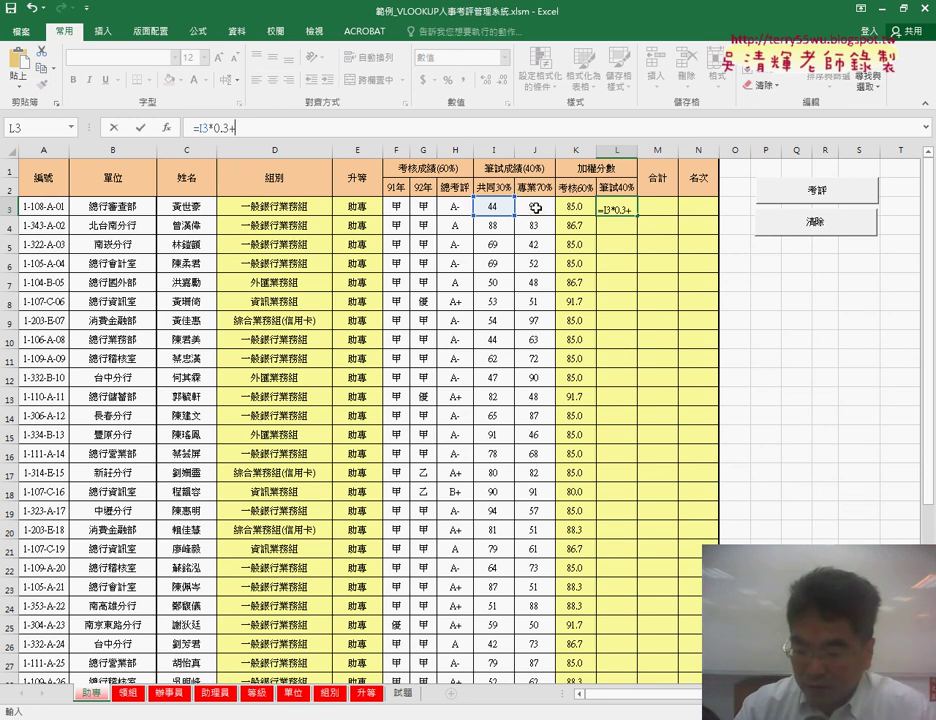
left_click(536, 208)
type("*0")
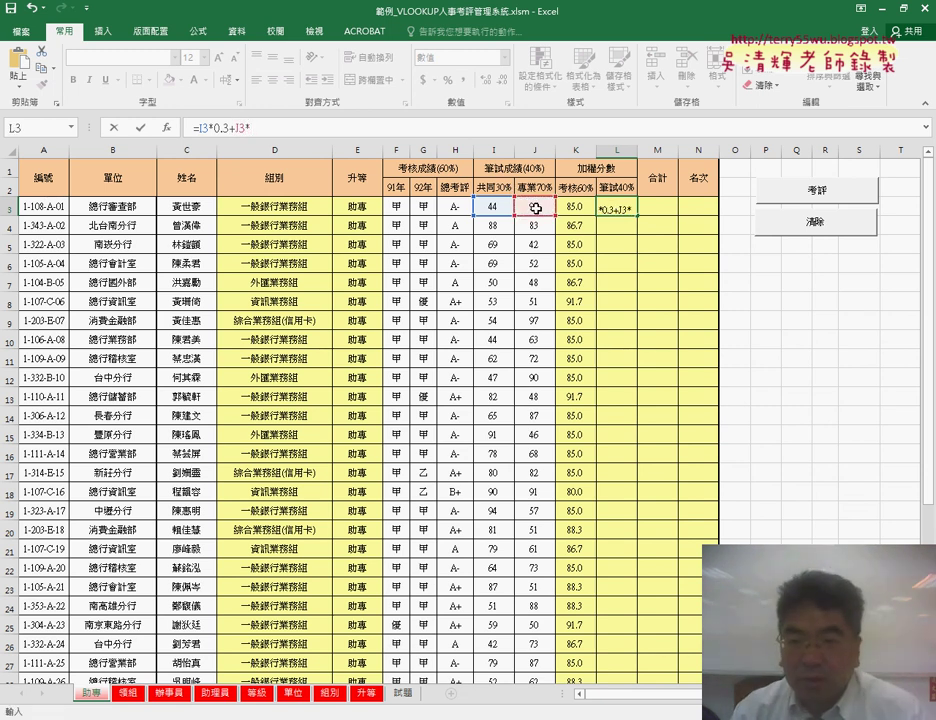
type(".7")
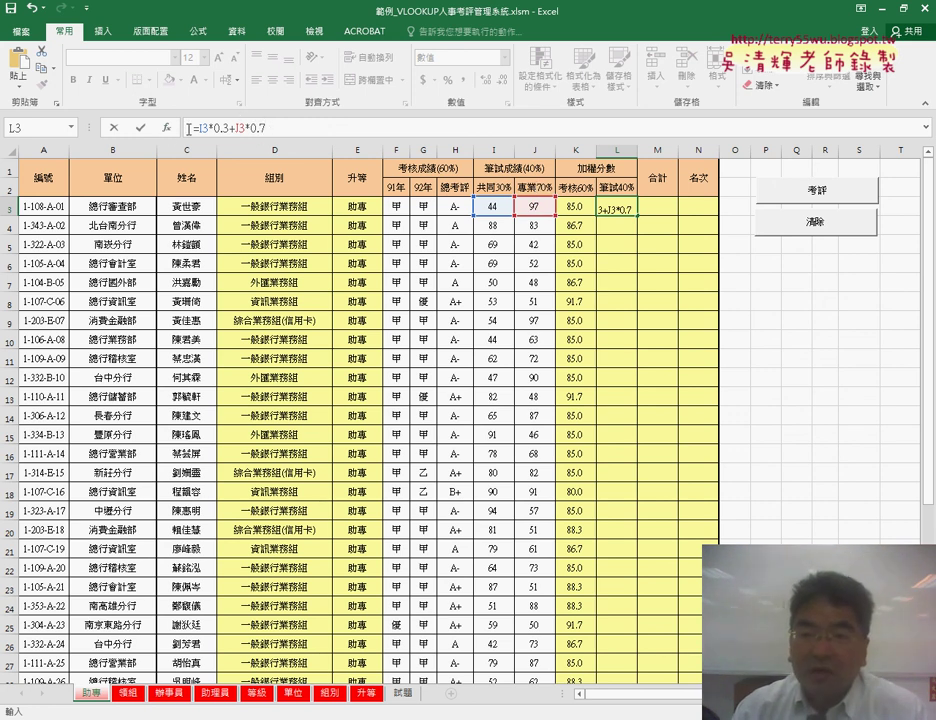
left_click(142, 128)
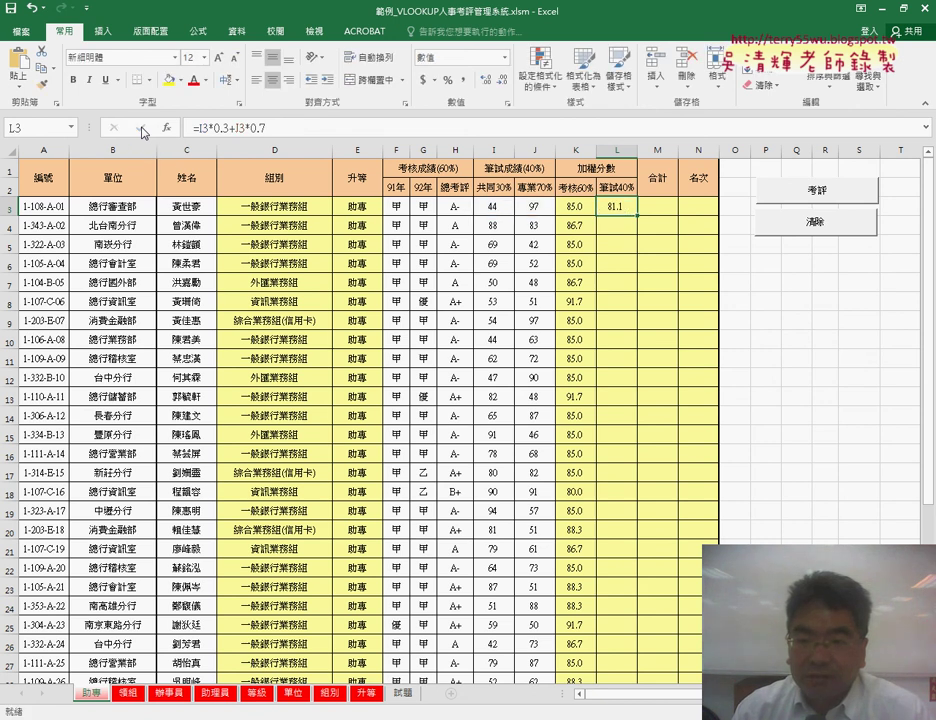
double_click(637, 216)
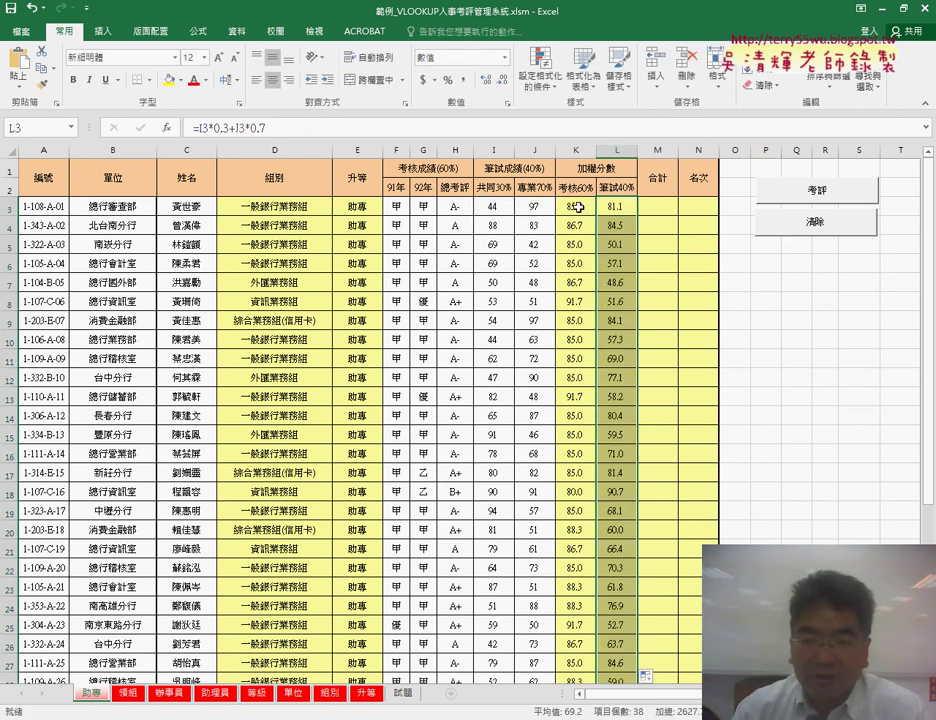
left_click_drag(578, 206, 612, 206)
left_click(652, 206)
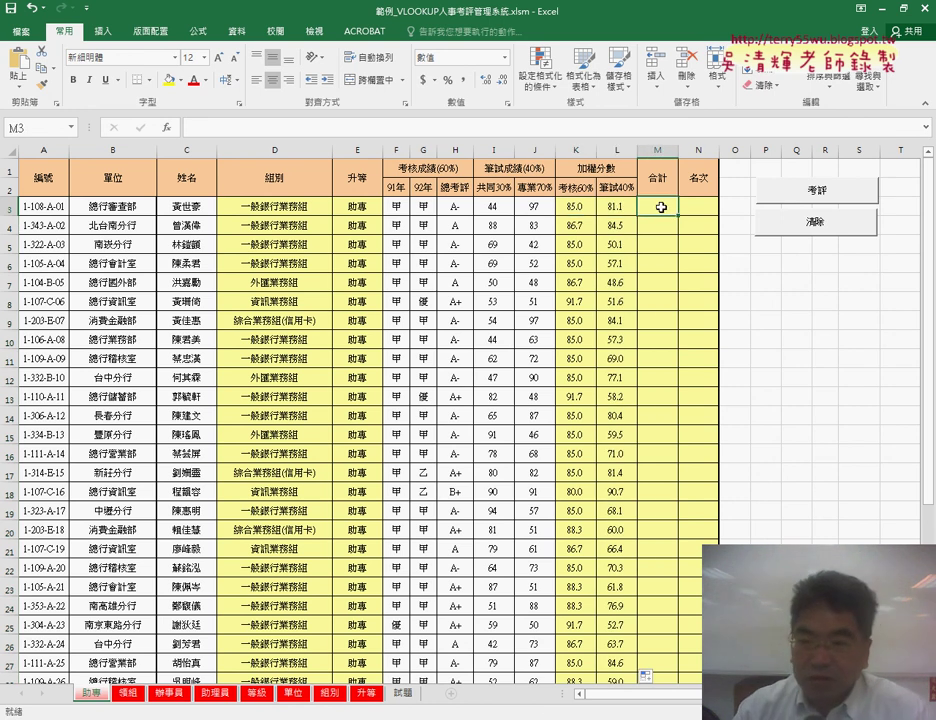
Step: Enter =K3+L3 in M3 and fill it down the 合計 column, starting with 166.1
left_click(363, 130)
type("=")
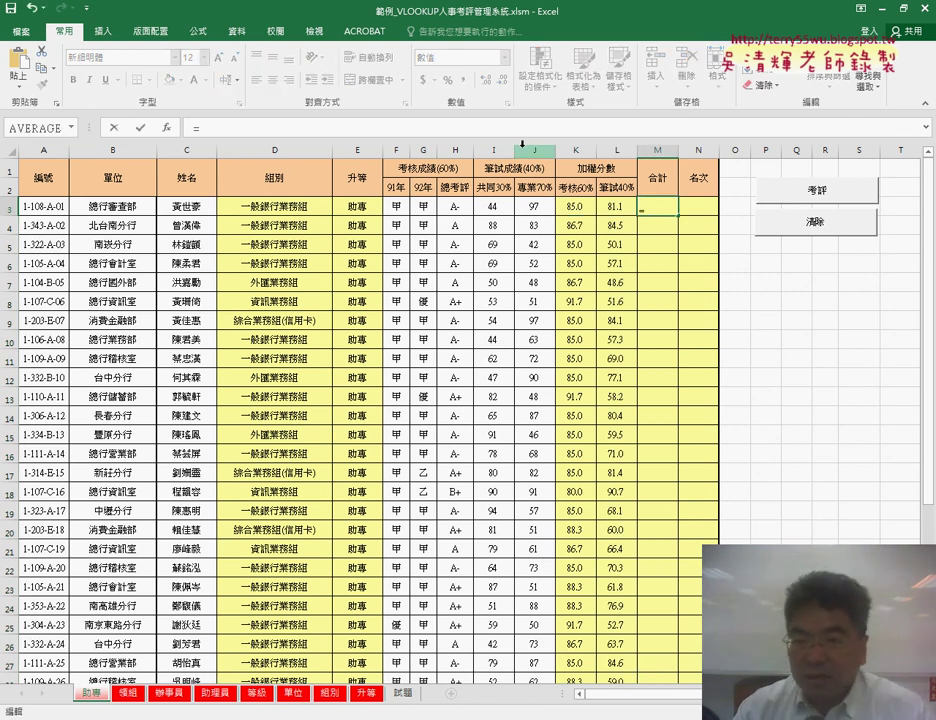
left_click(580, 207)
type("+")
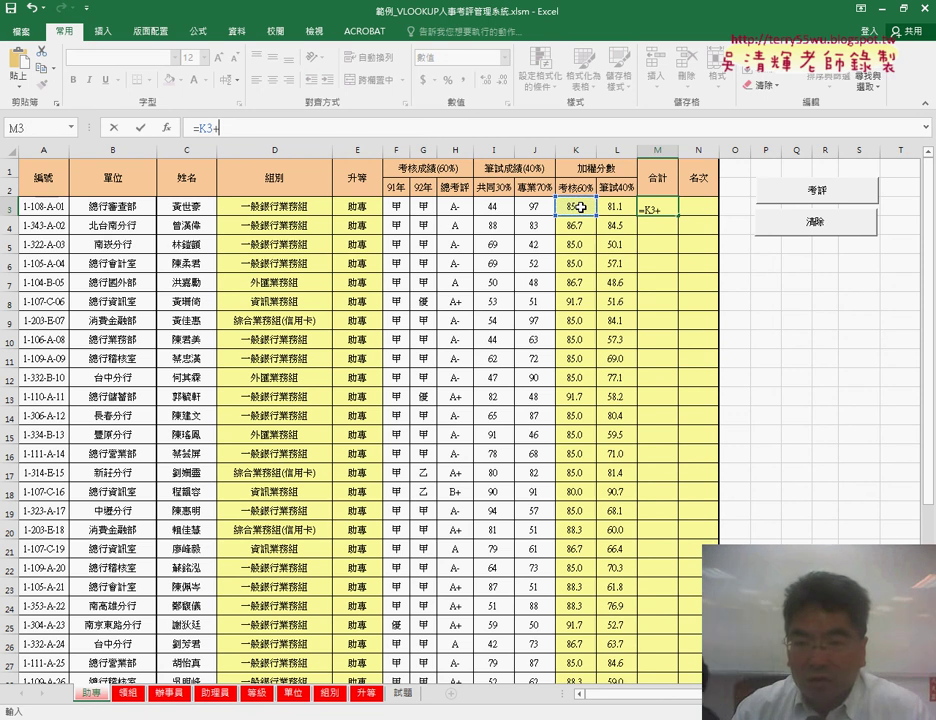
left_click(619, 205)
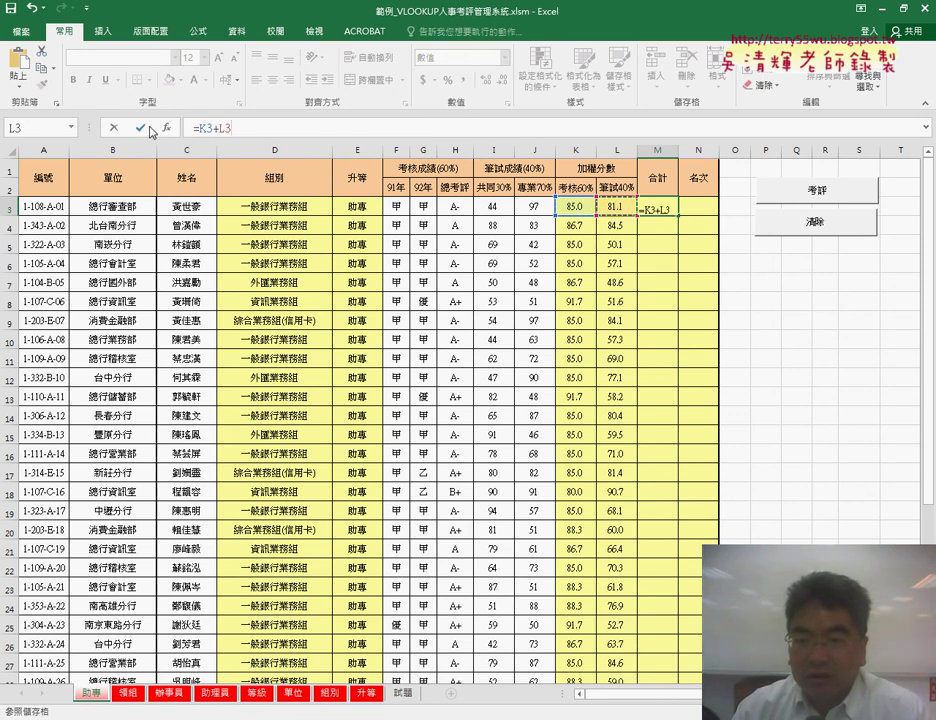
key("ctrl+Return")
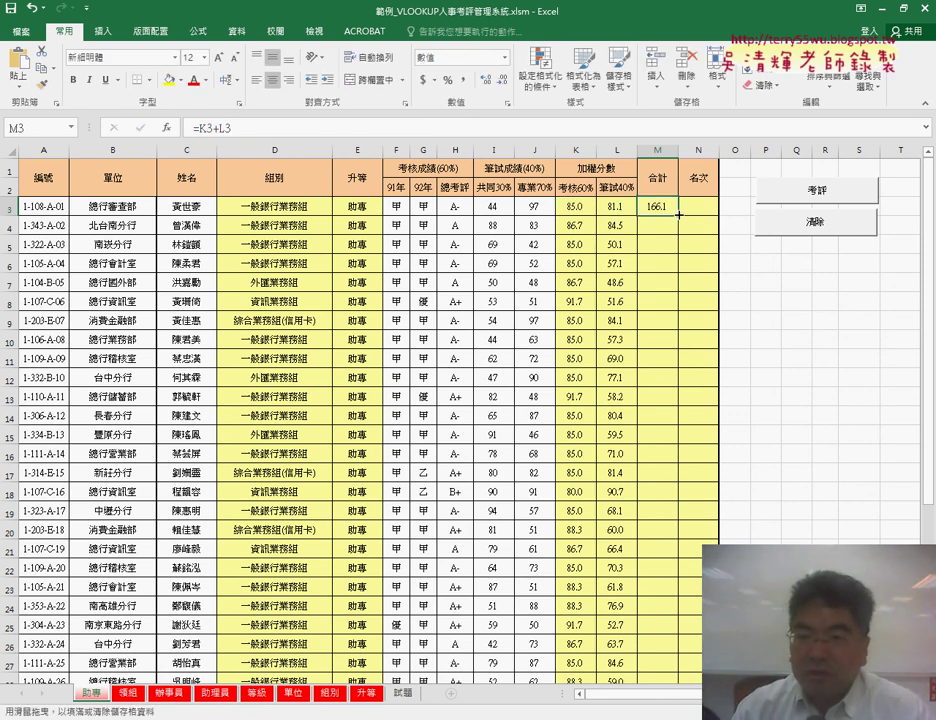
double_click(638, 216)
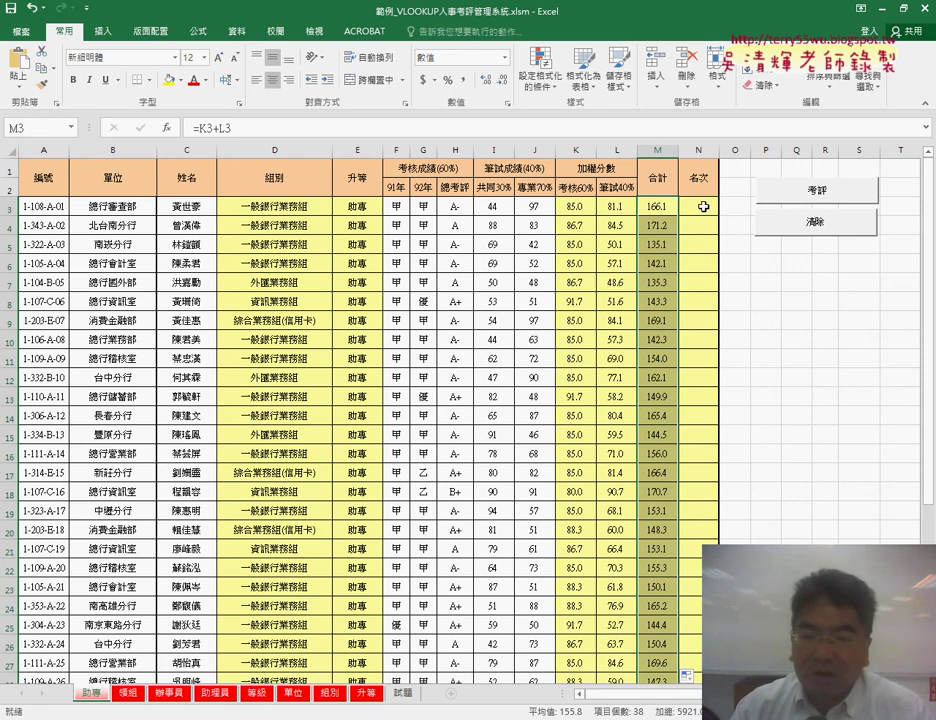
left_click(700, 206)
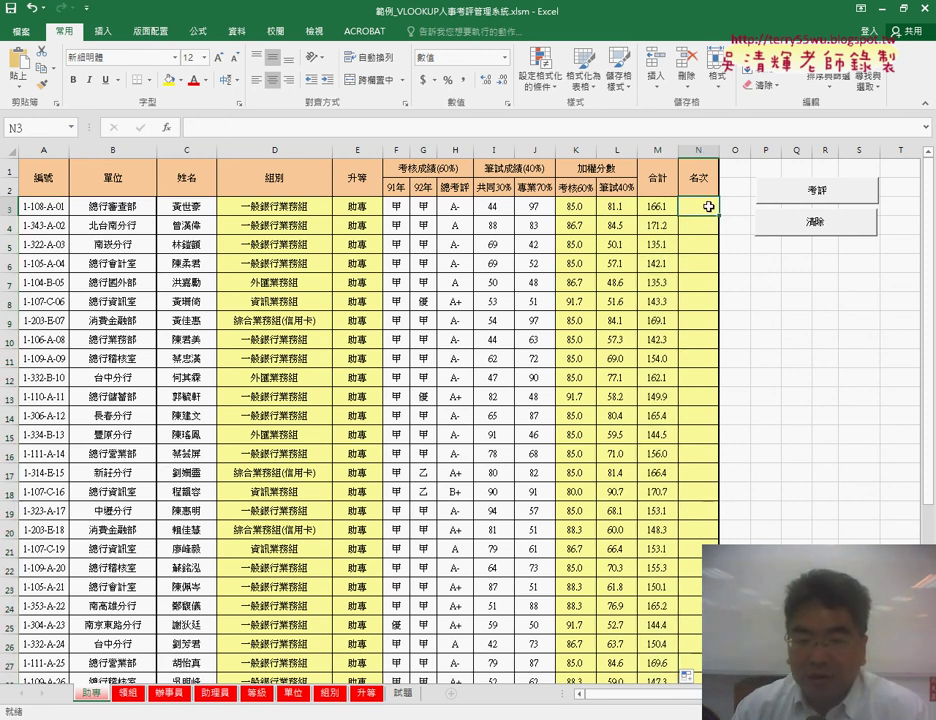
Step: Insert the RANK.EQ function in N3 with M3 as the number to rank
left_click(167, 130)
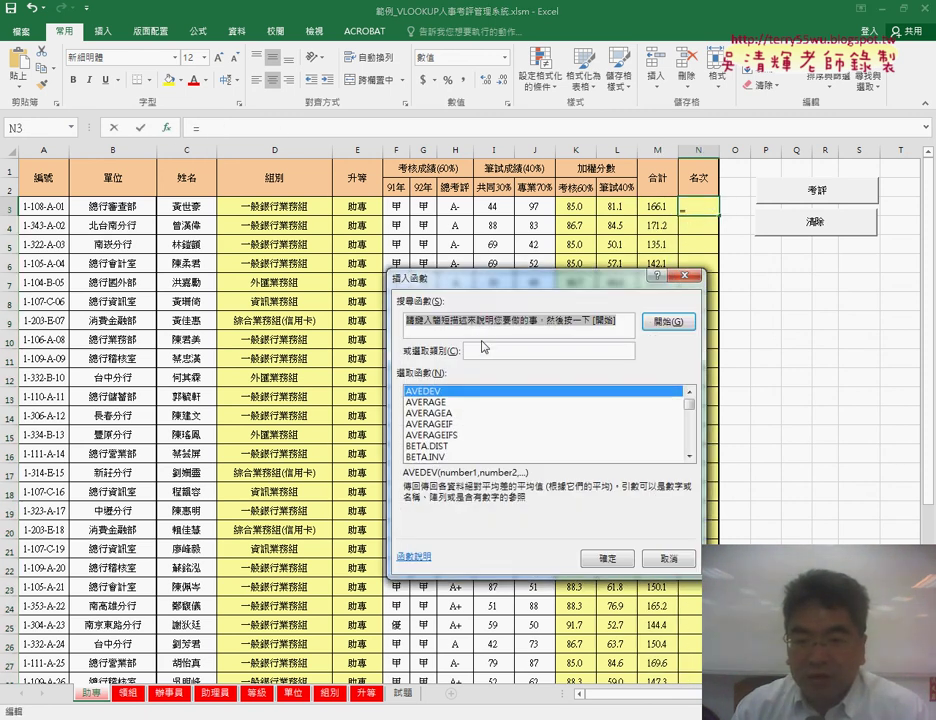
left_click_drag(686, 406, 693, 442)
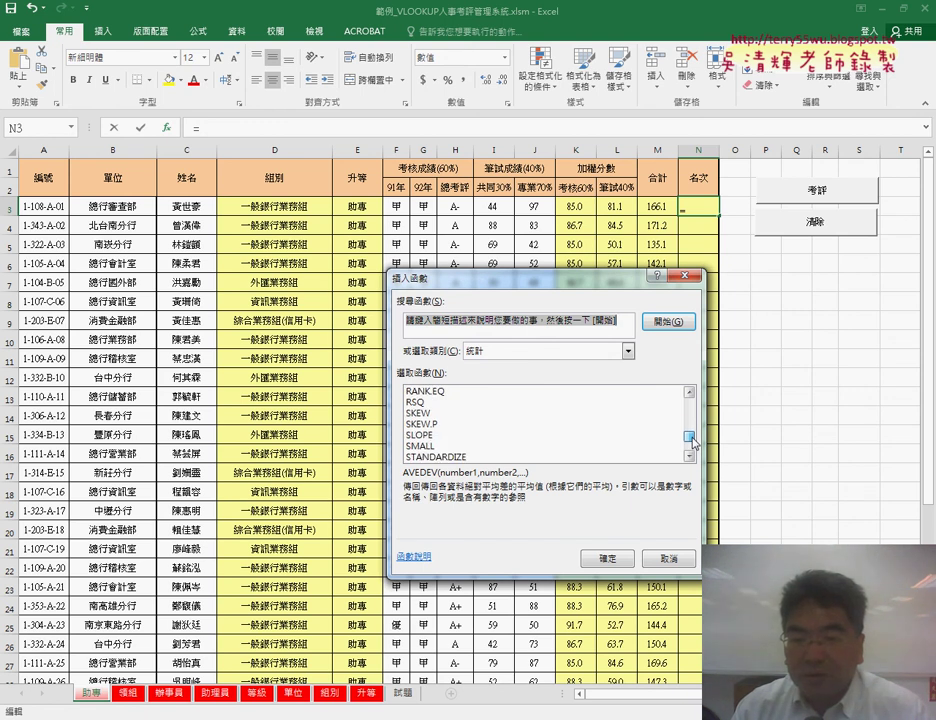
left_click(428, 391)
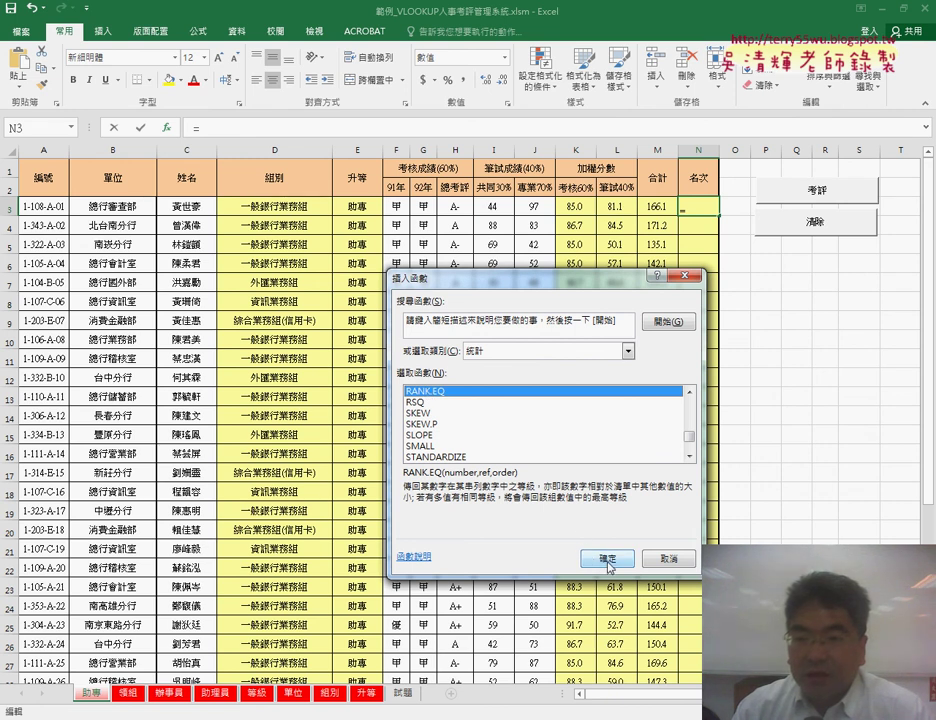
left_click(607, 565)
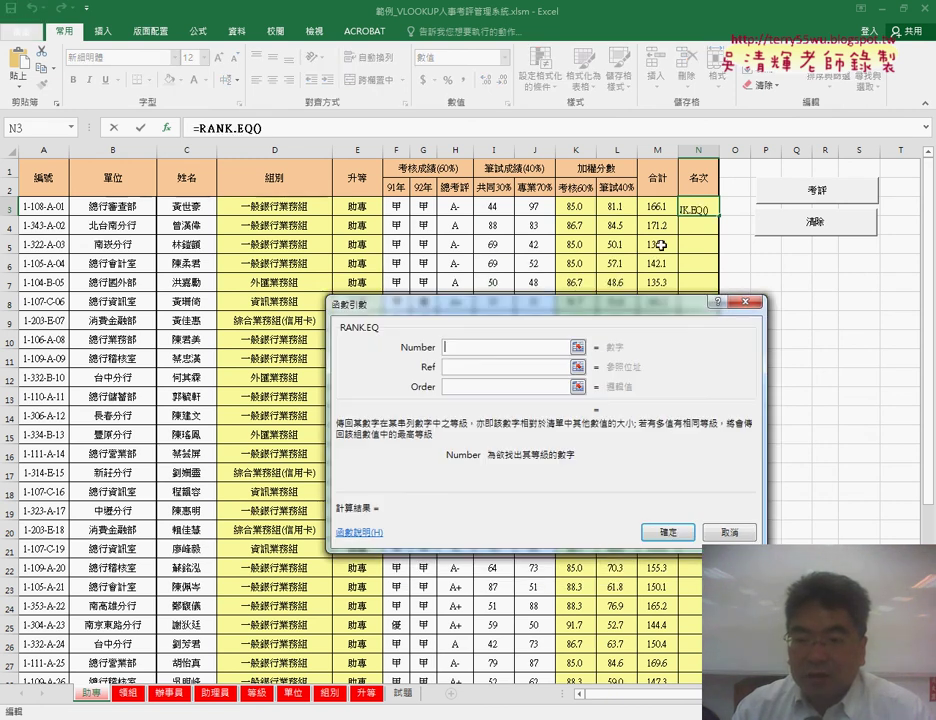
left_click(657, 207)
left_click(562, 369)
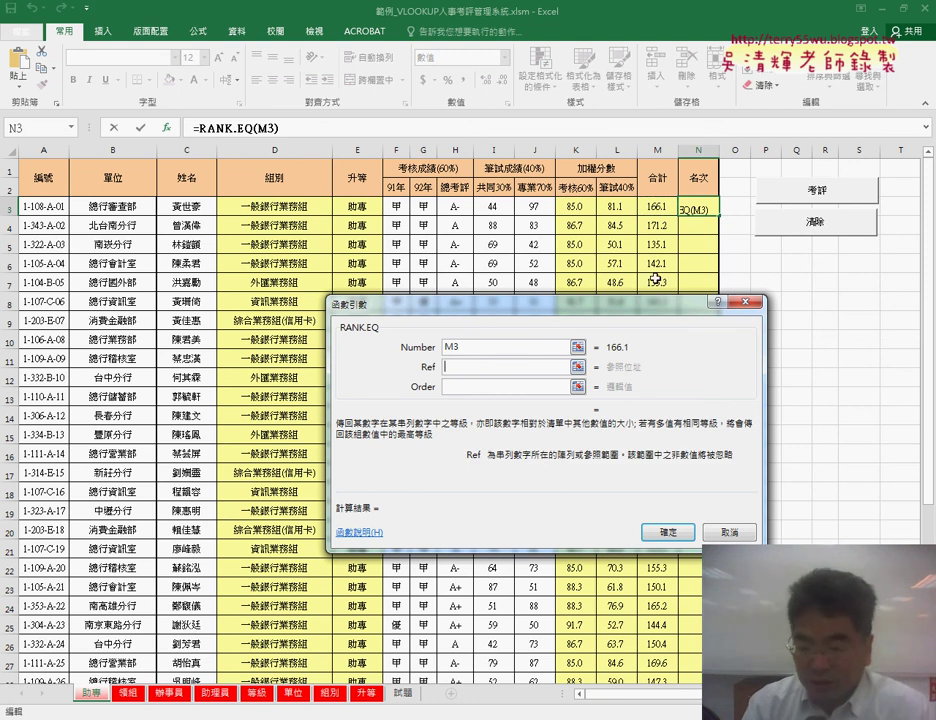
Step: Set the ranking range to M$3:M$40, confirm the rank of 10, and copy it down column N
left_click(660, 205)
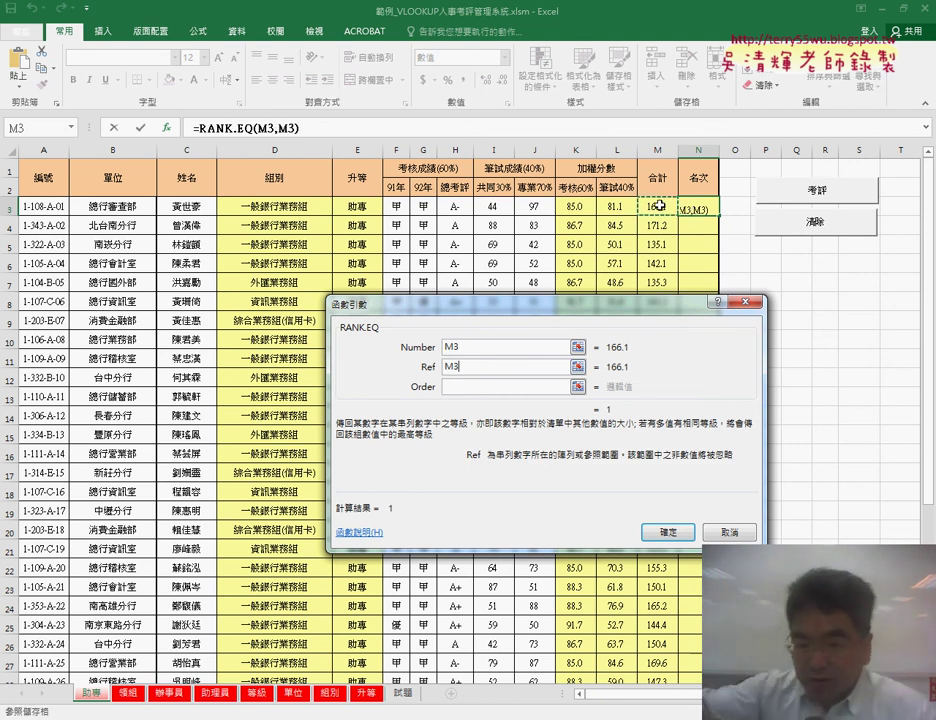
key("ctrl+shift+Down")
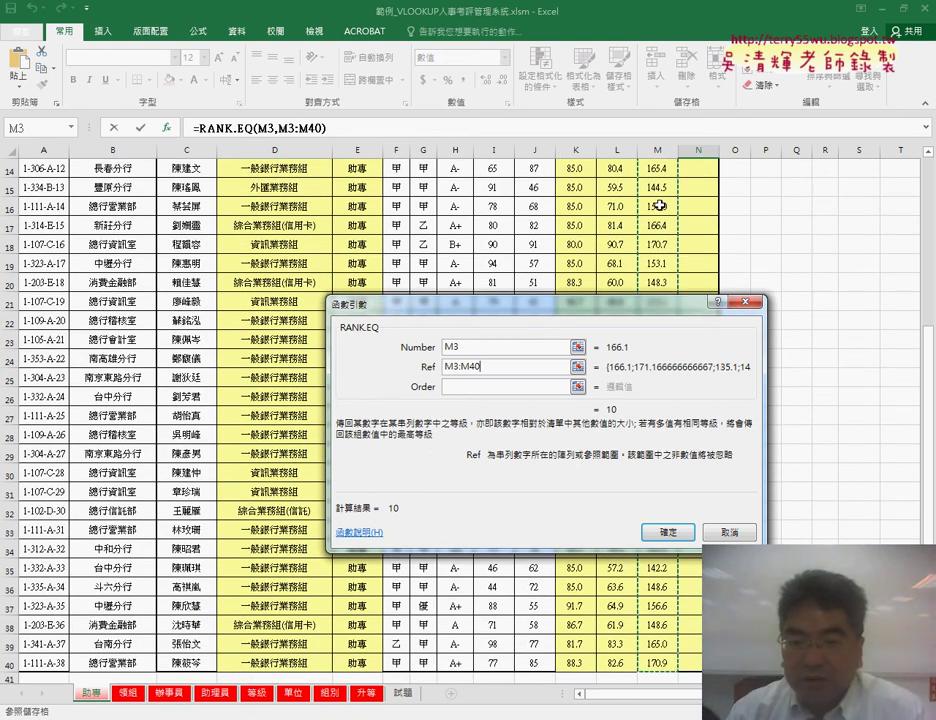
left_click(481, 348)
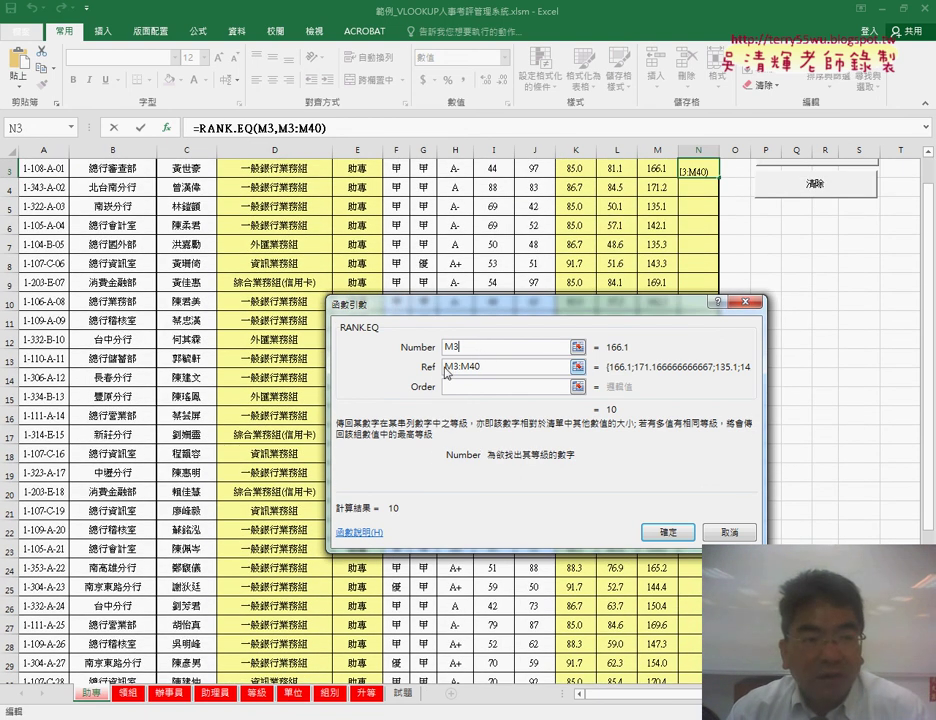
double_click(463, 368)
left_click(463, 372)
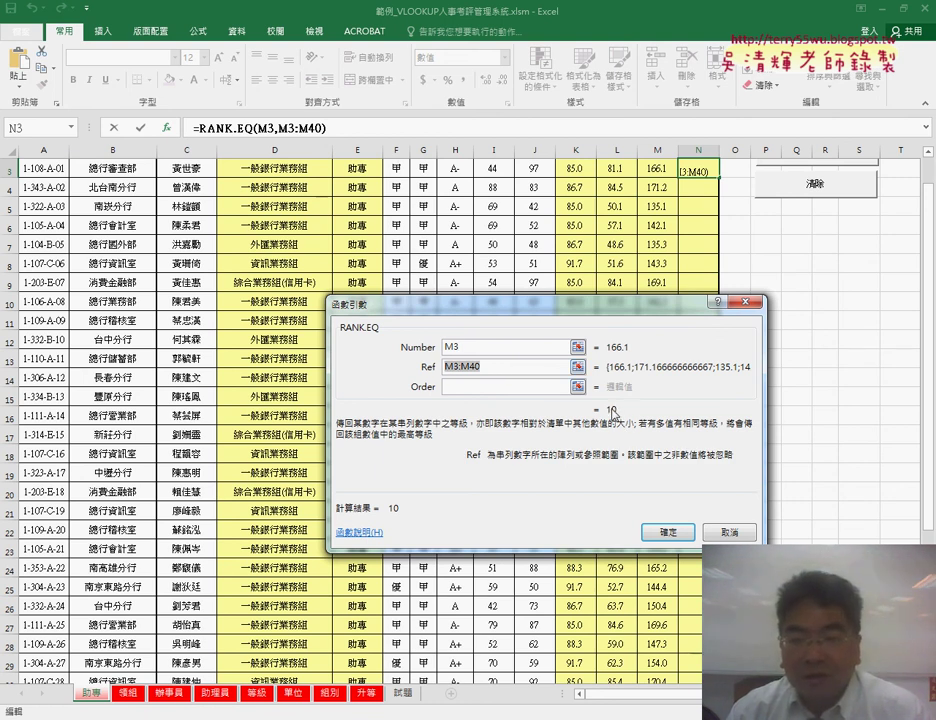
left_click(492, 366)
left_click_drag(492, 366, 449, 367)
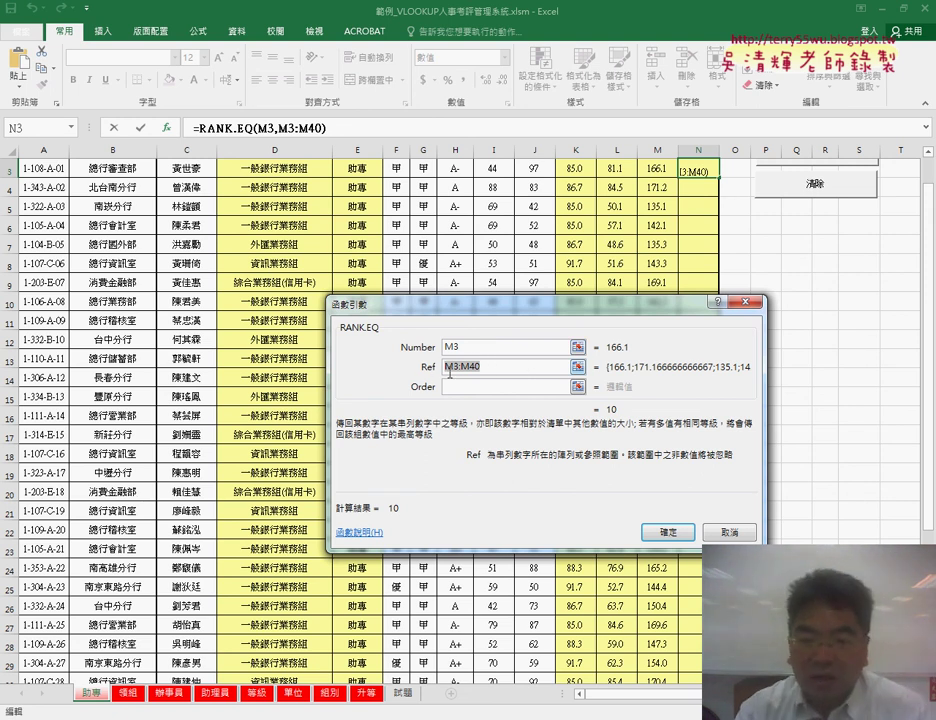
key("F4")
key("F4")
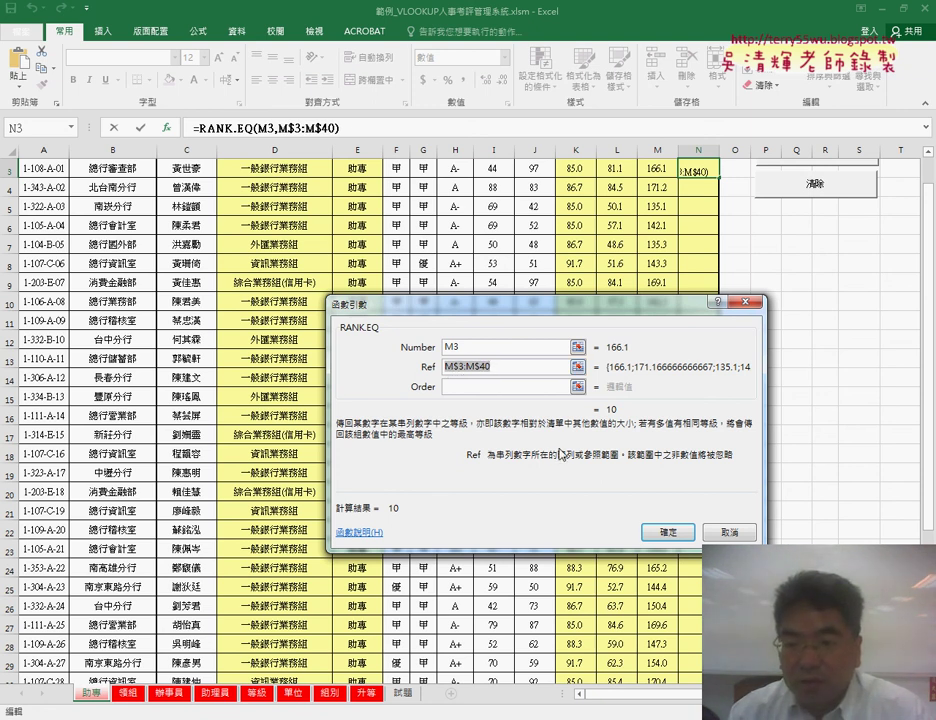
left_click(664, 532)
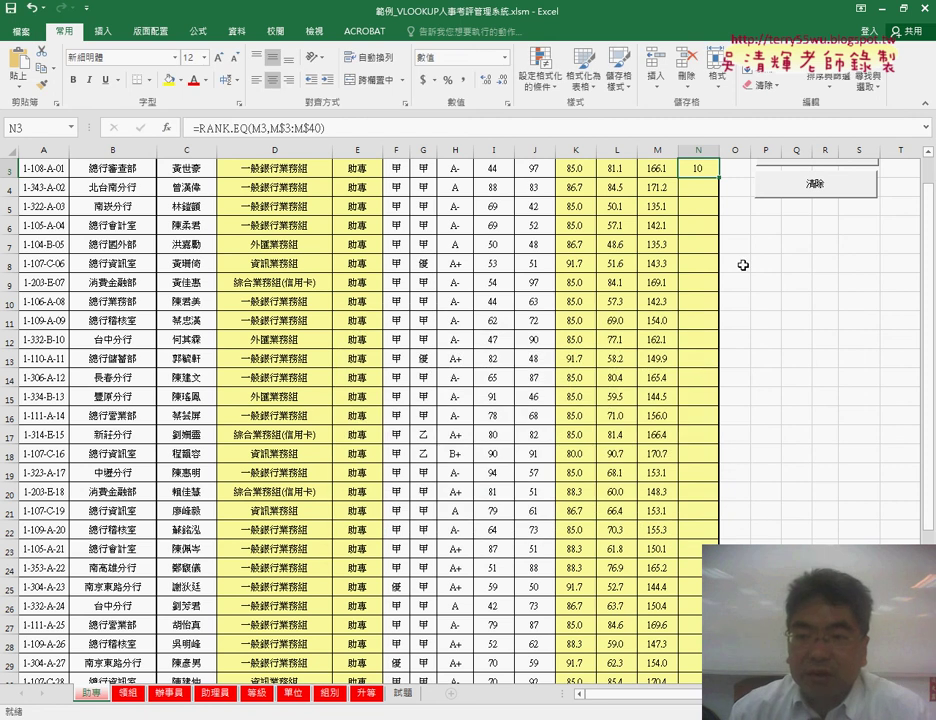
double_click(719, 178)
scroll(727, 263, "up", 1)
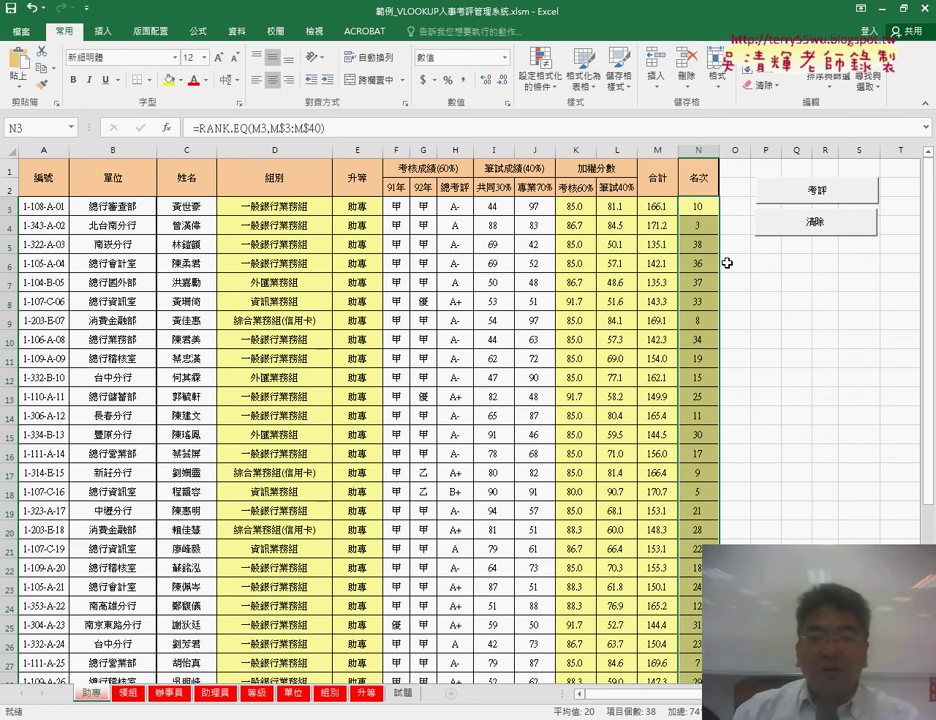
left_click(653, 206)
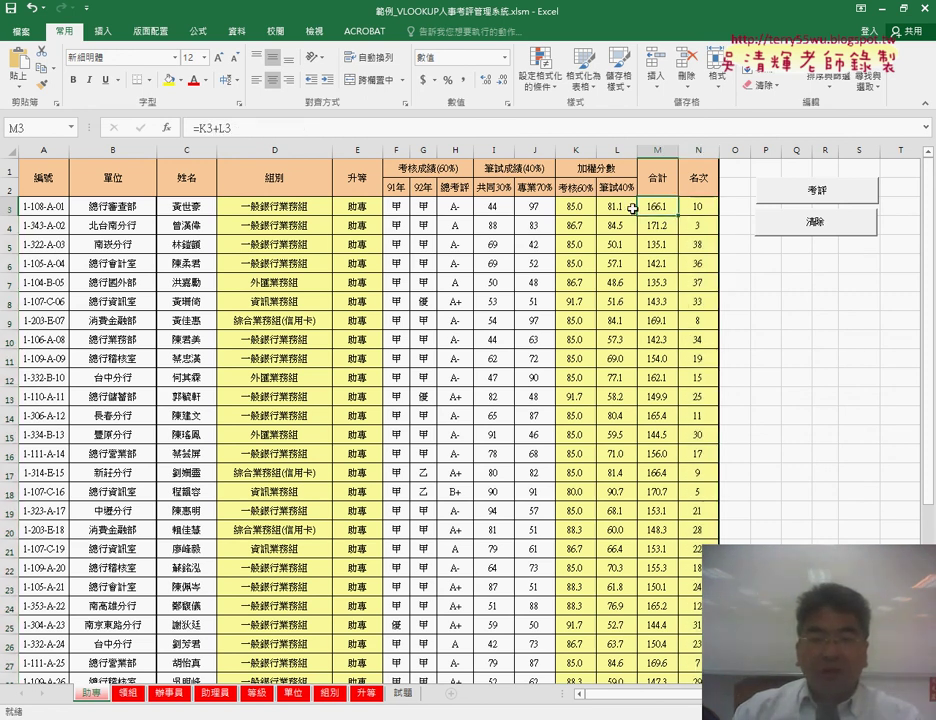
left_click(357, 206)
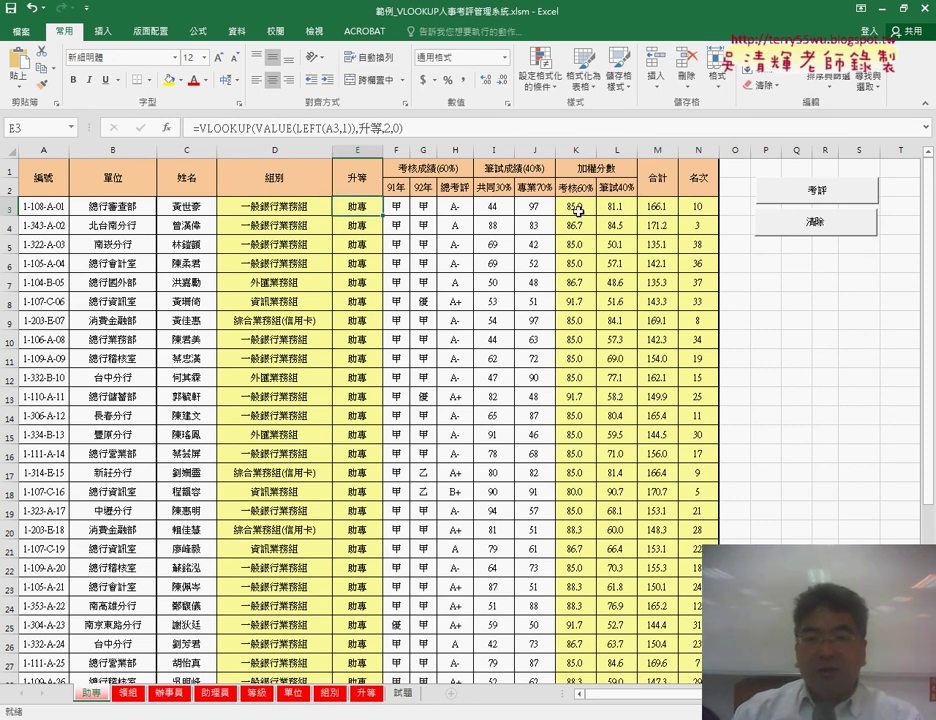
key("Right")
key("Right")
key("Right")
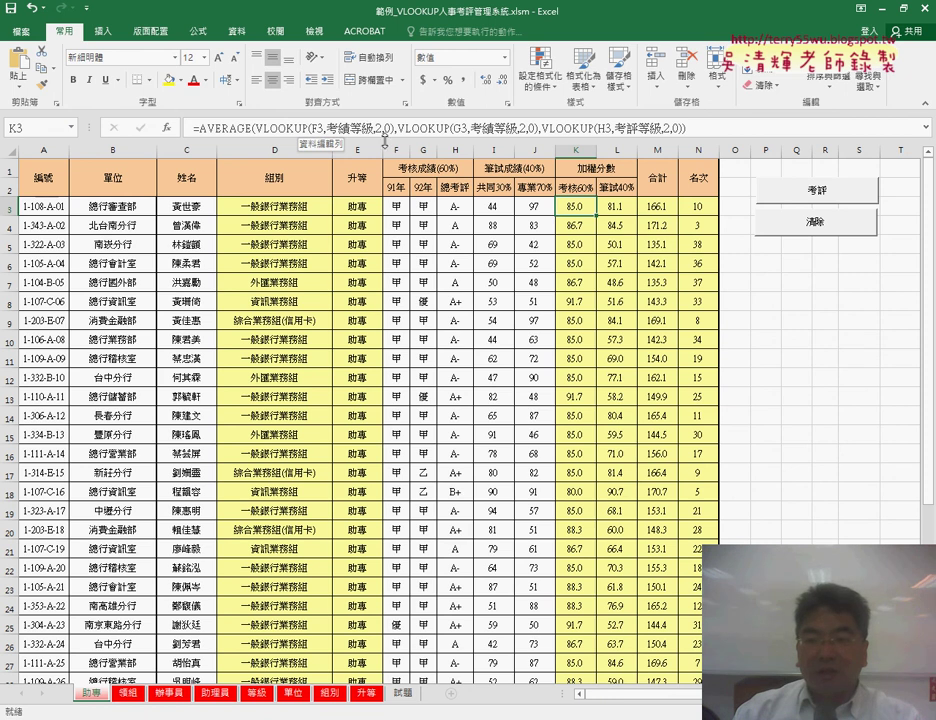
left_click(624, 205)
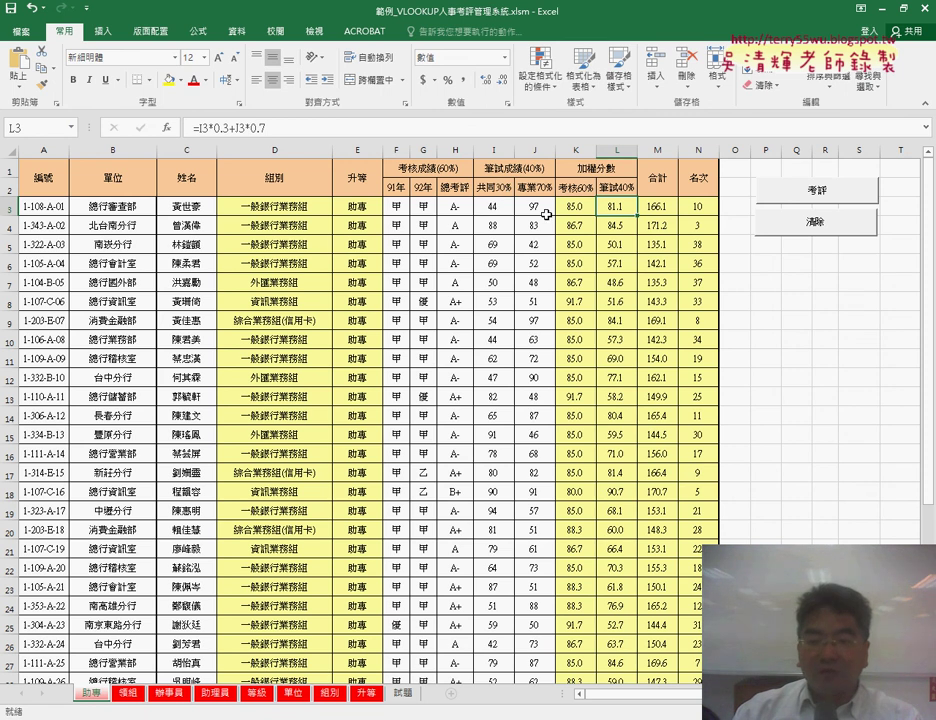
left_click(666, 208)
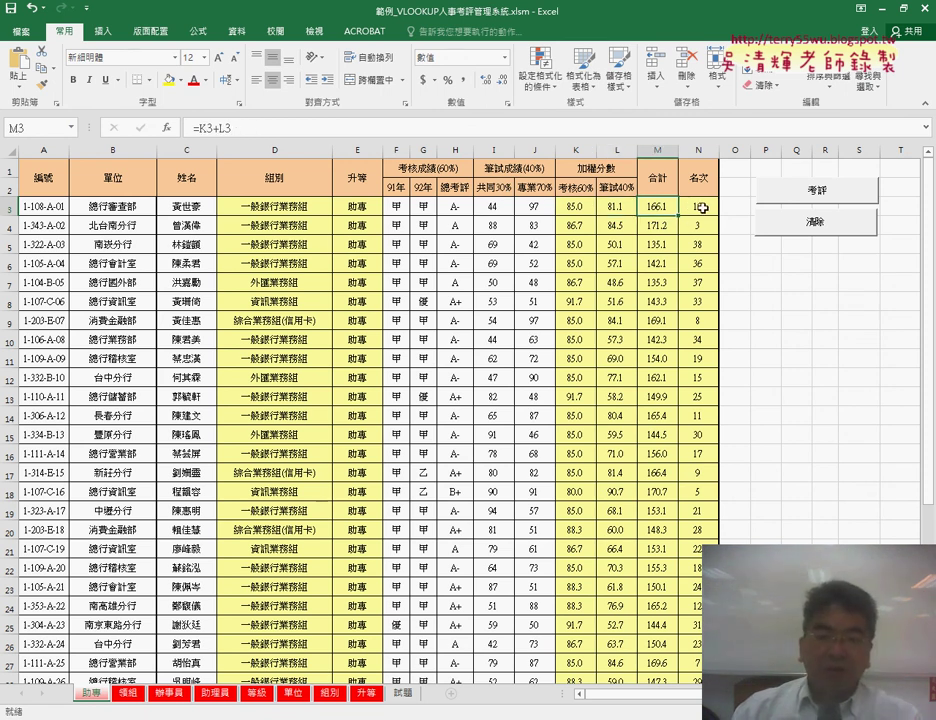
left_click(705, 208)
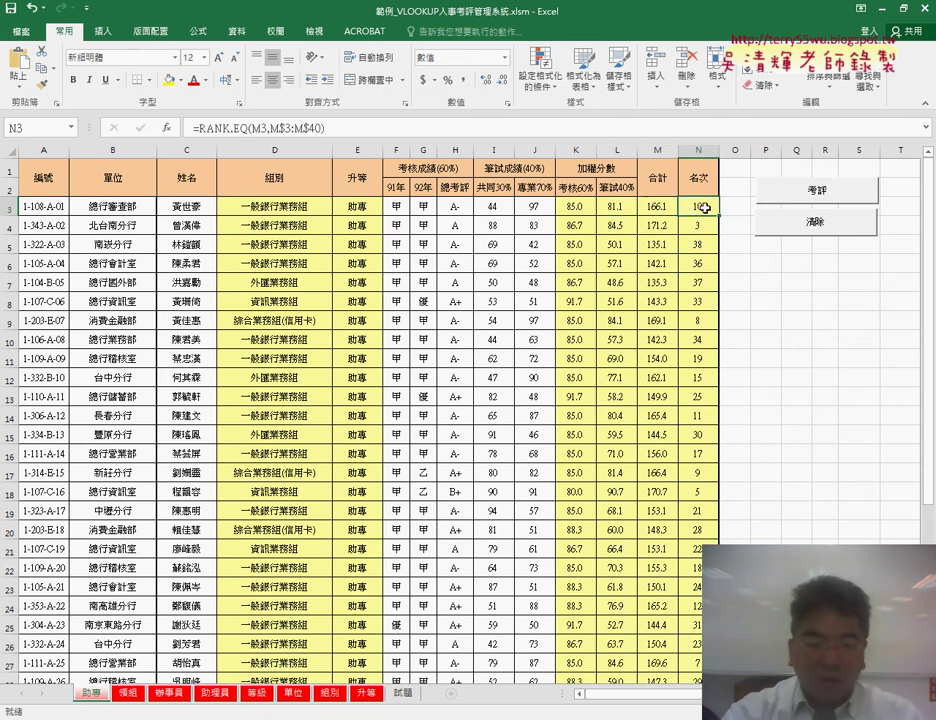